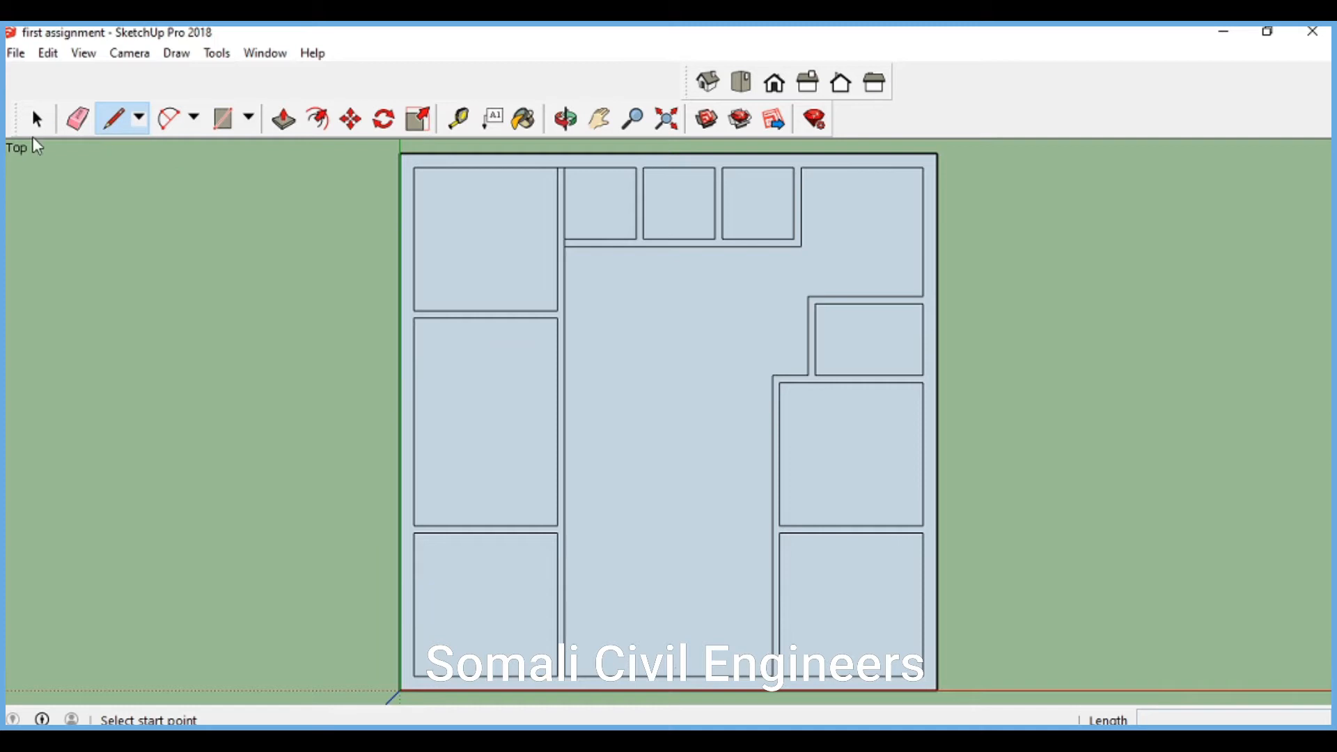
# Place a horizontal guide line a short distance below the upper inner edge of the lower-left room
pyautogui.click(40, 124)
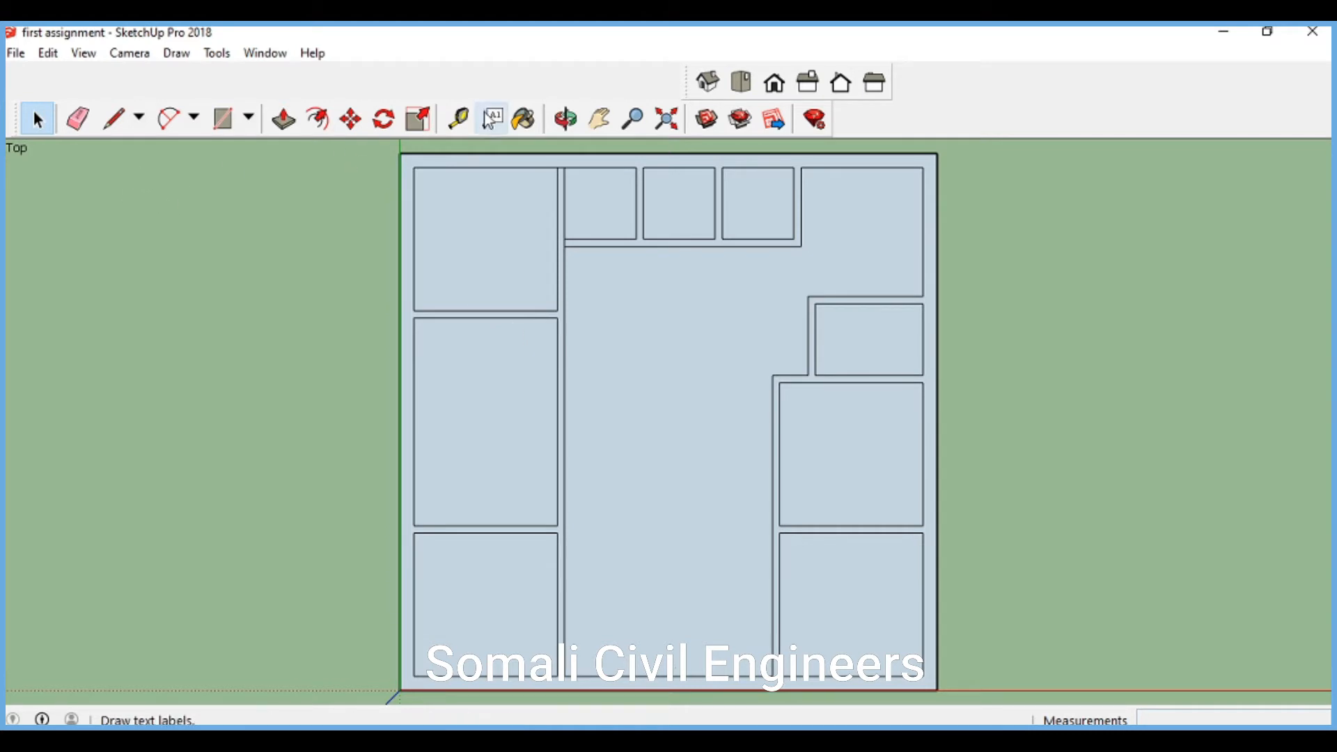
pyautogui.click(458, 119)
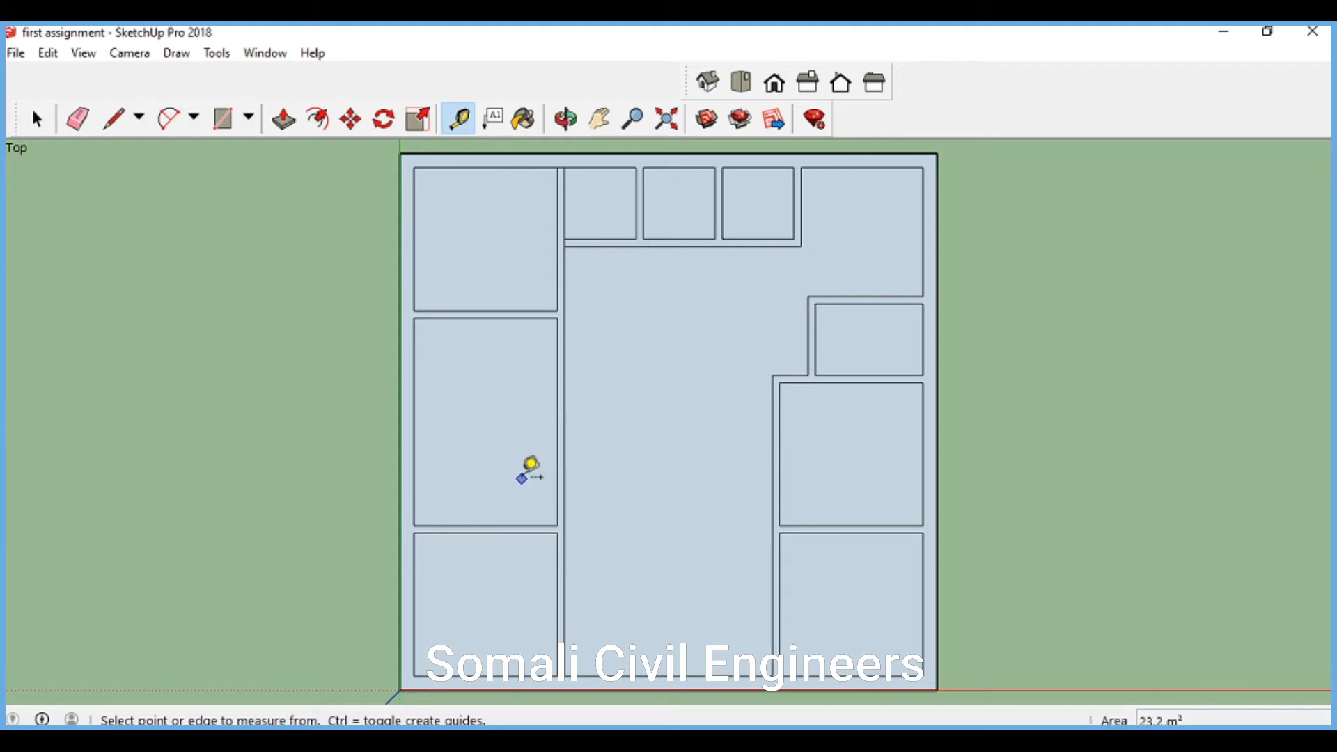
pyautogui.scroll(3, 566, 540)
pyautogui.scroll(-3, 573, 542)
pyautogui.scroll(5, 577, 526)
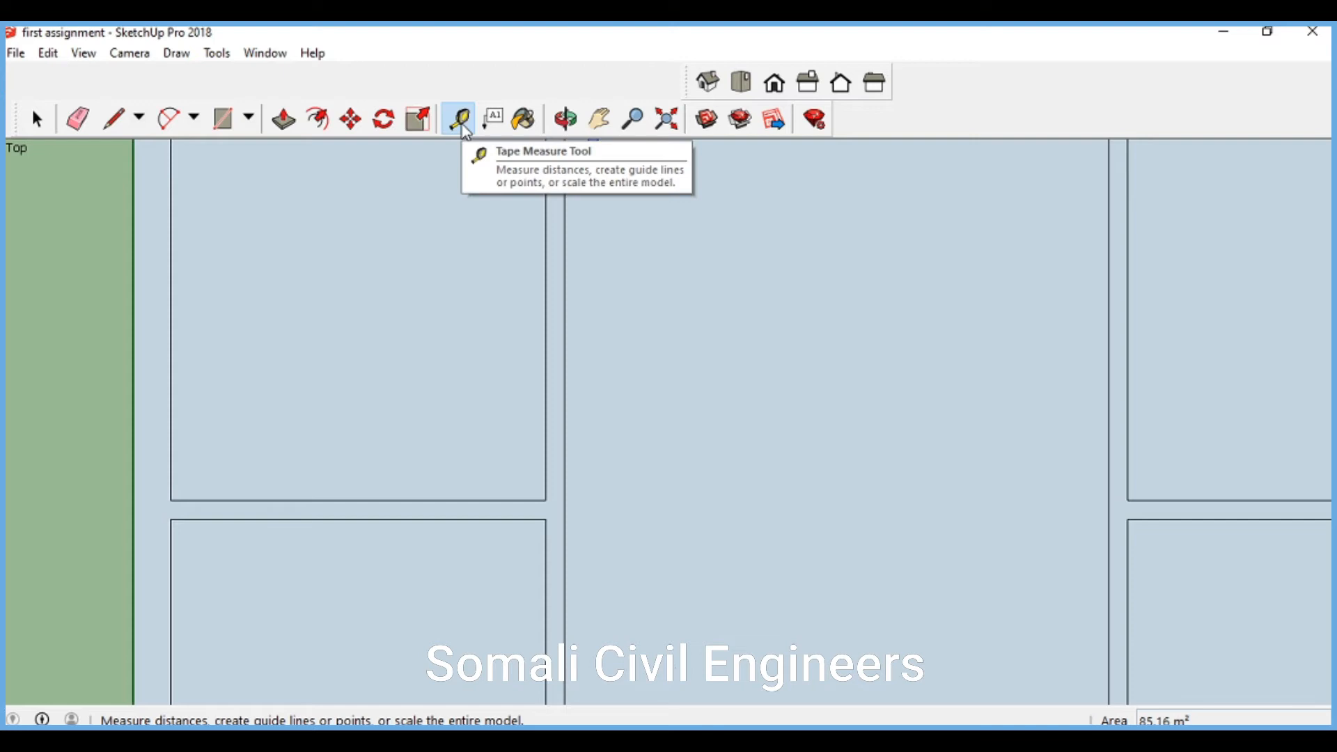
pyautogui.click(534, 518)
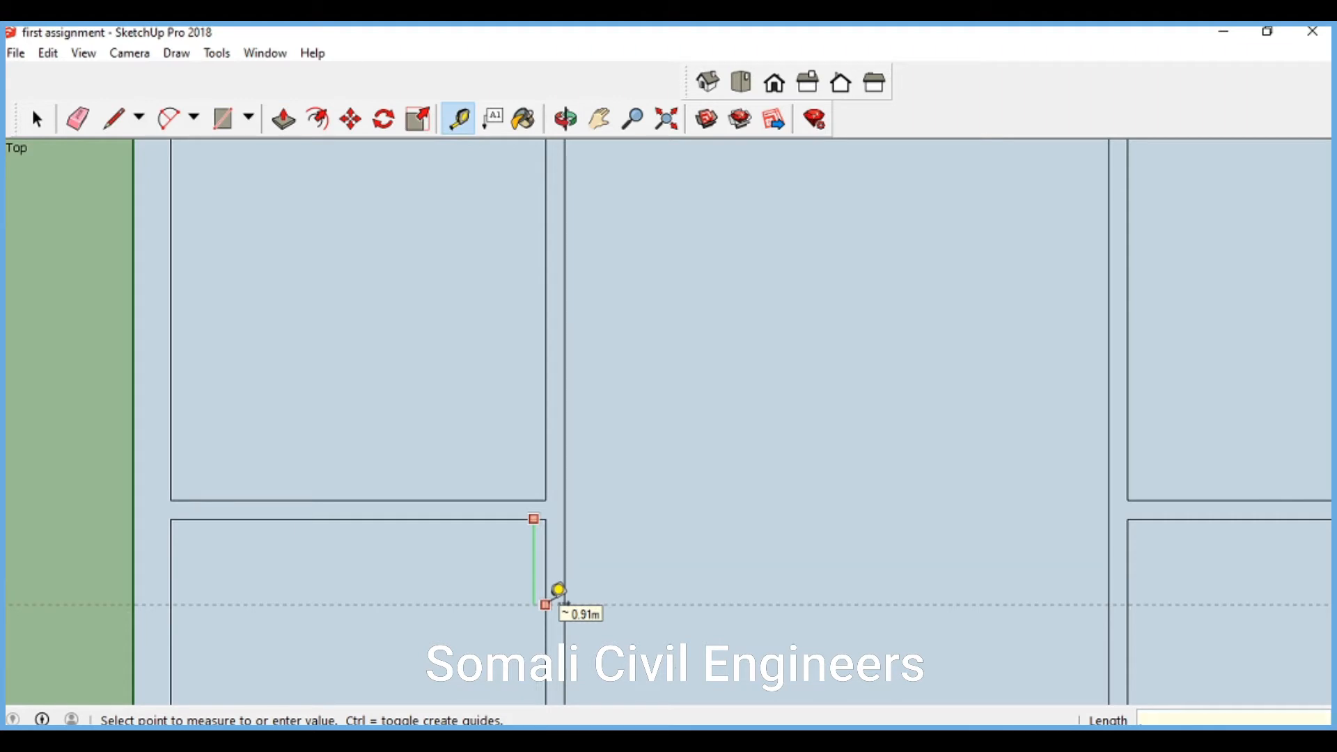
pyautogui.press('Return')
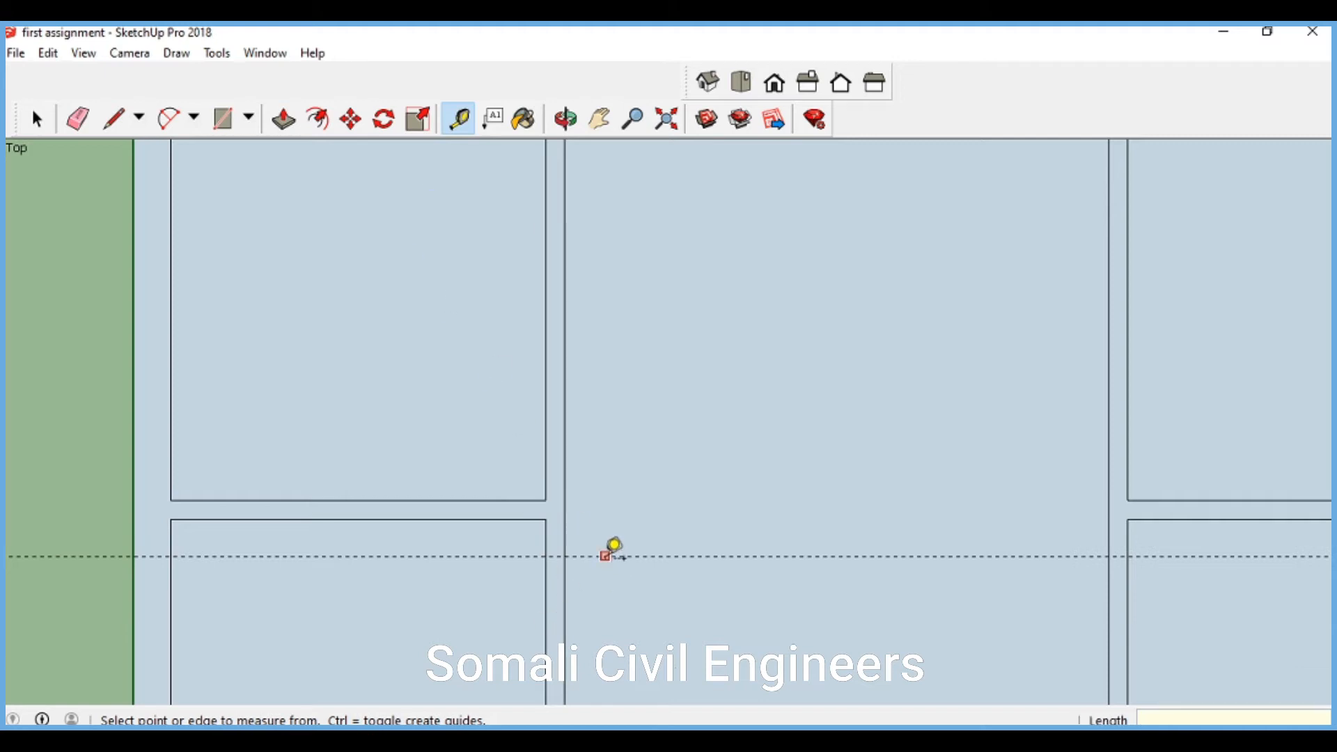
# Place a second horizontal guide 0.9 m below the first guide to mark the door width
pyautogui.click(603, 556)
pyautogui.write('.')
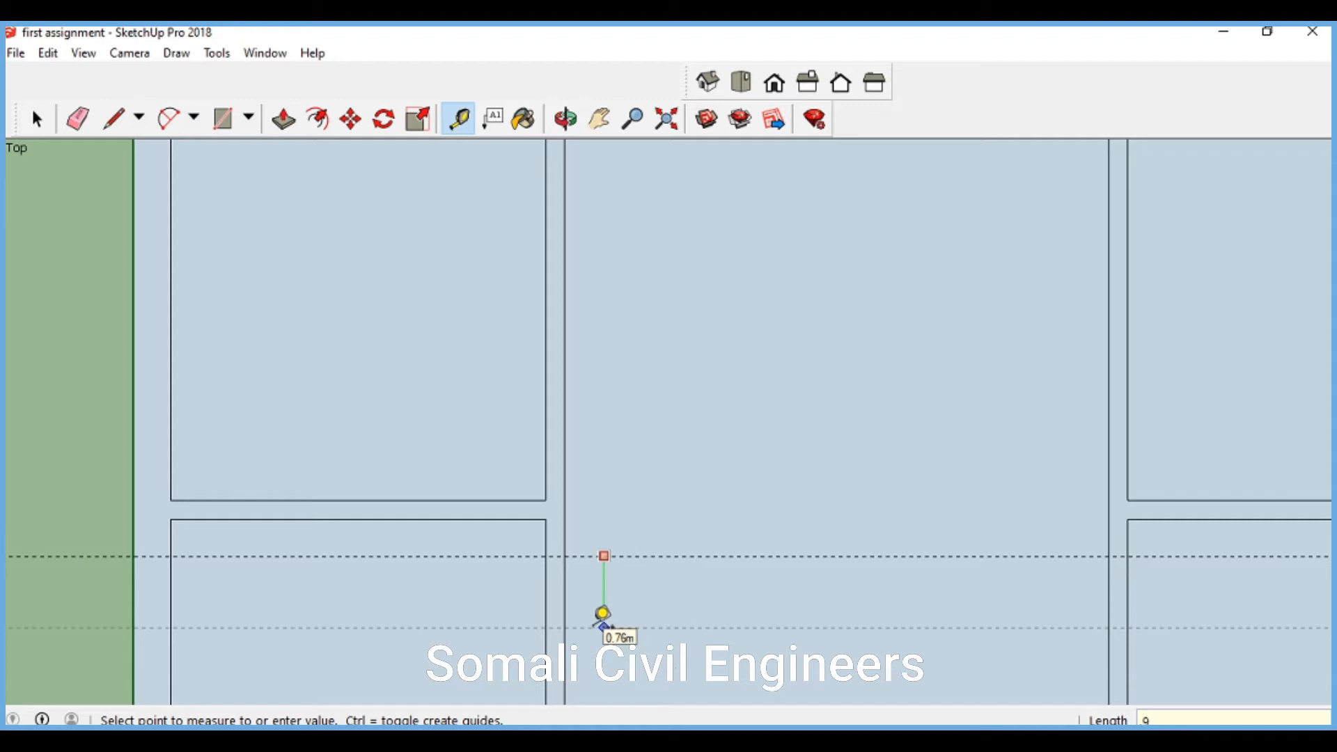
pyautogui.write('9')
pyautogui.press('Return')
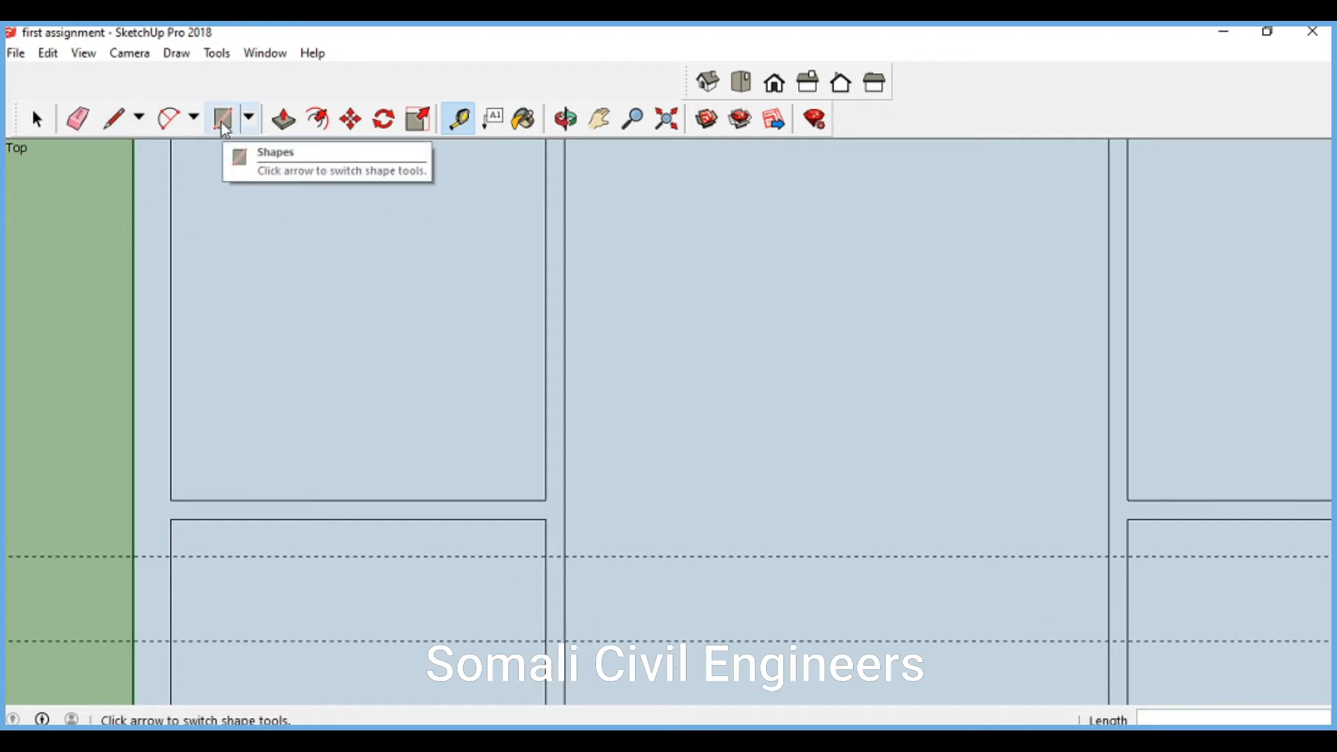
# Draw two 0.20 m lines across the lower-left room's corridor wall, one along each guide
pyautogui.click(113, 121)
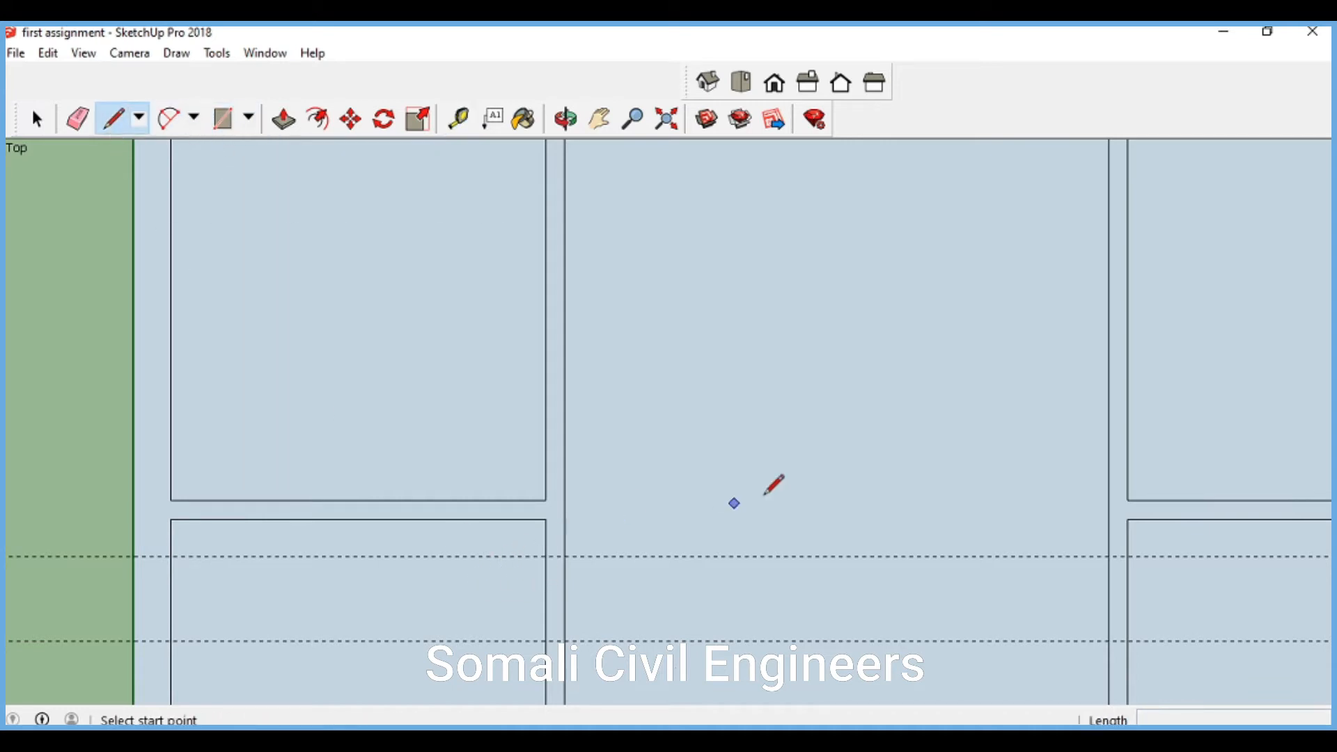
pyautogui.click(546, 556)
pyautogui.click(564, 556)
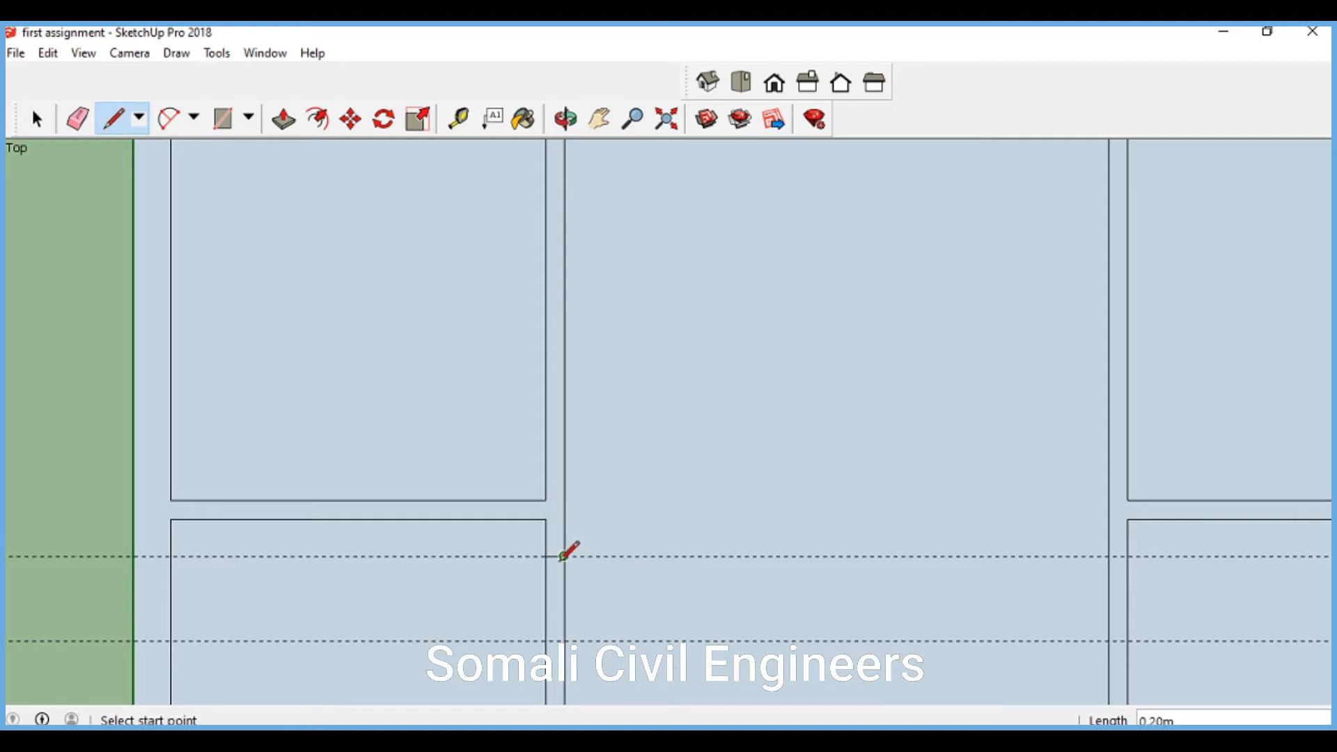
pyautogui.click(564, 639)
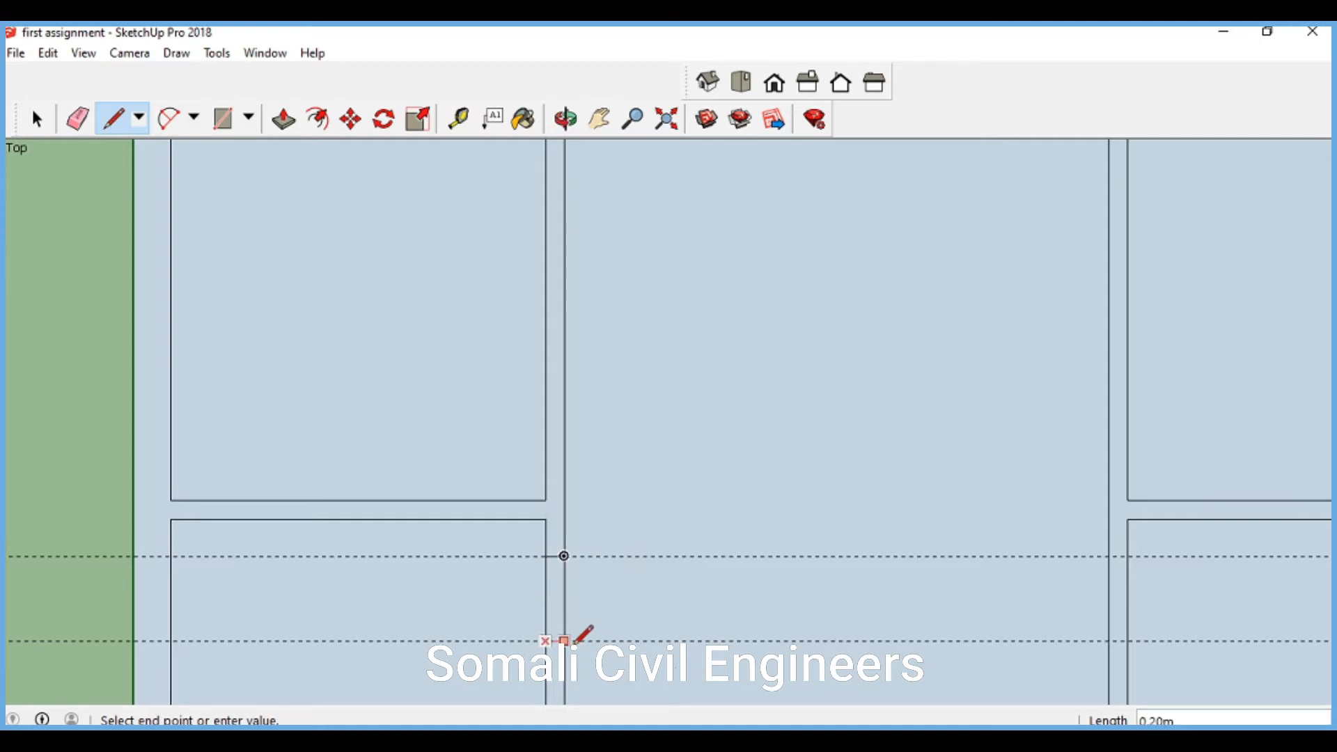
pyautogui.click(564, 639)
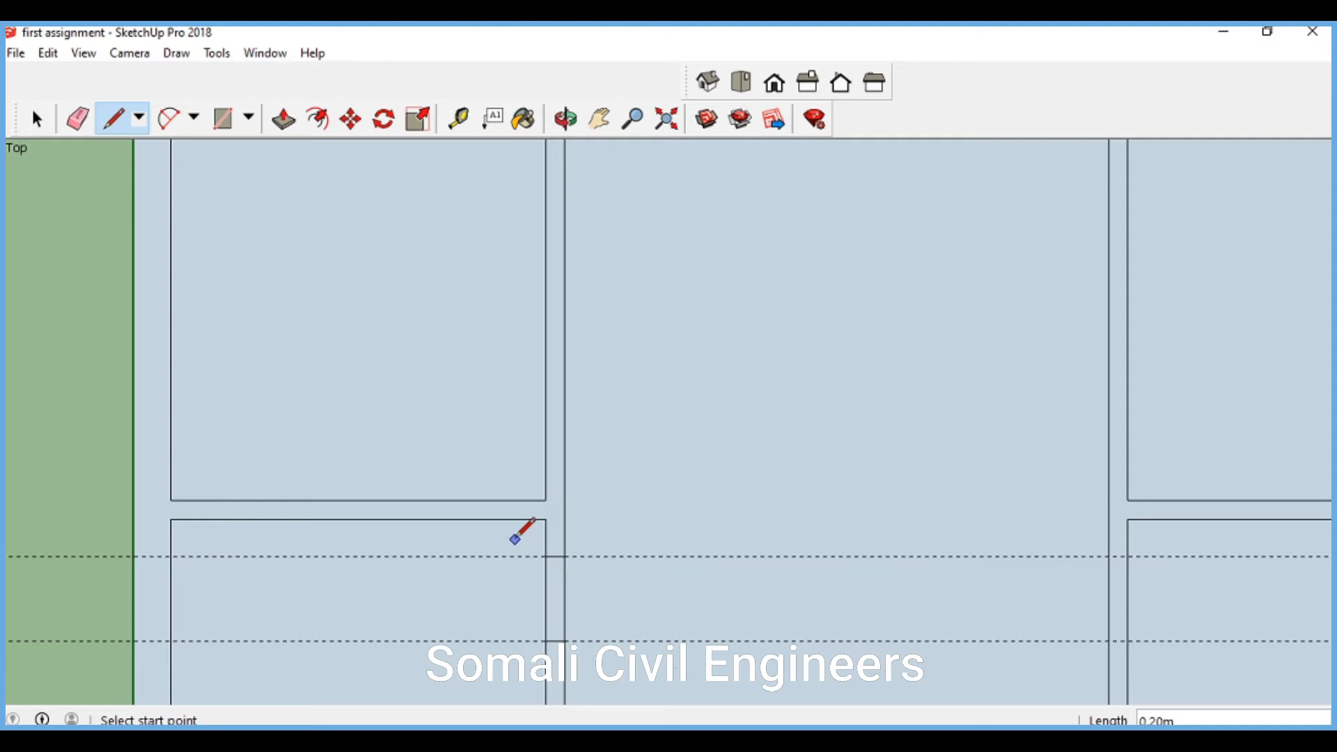
# Draw two 0.20 m lines across the lower-right room's corridor wall, one along each guide
pyautogui.scroll(-2, 1164, 540)
pyautogui.scroll(3, 1131, 560)
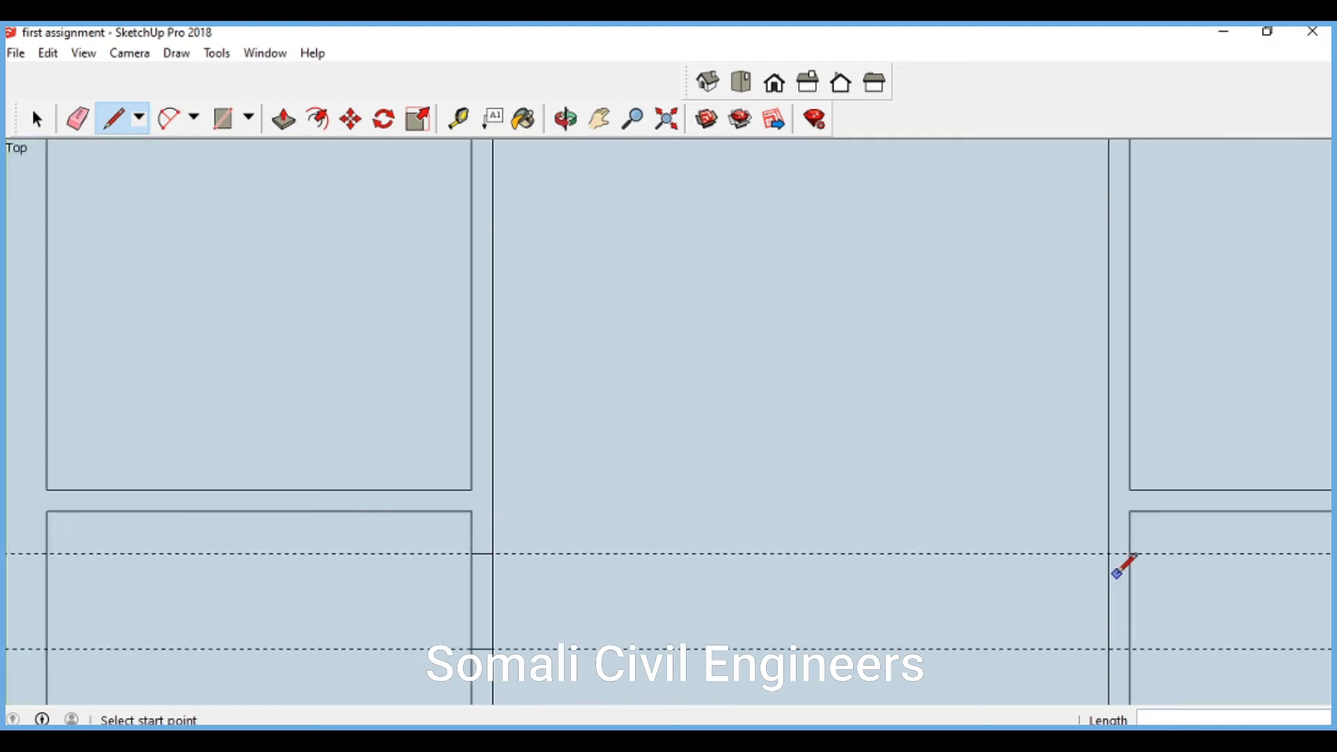
pyautogui.click(1108, 553)
pyautogui.click(1129, 553)
pyautogui.click(1108, 649)
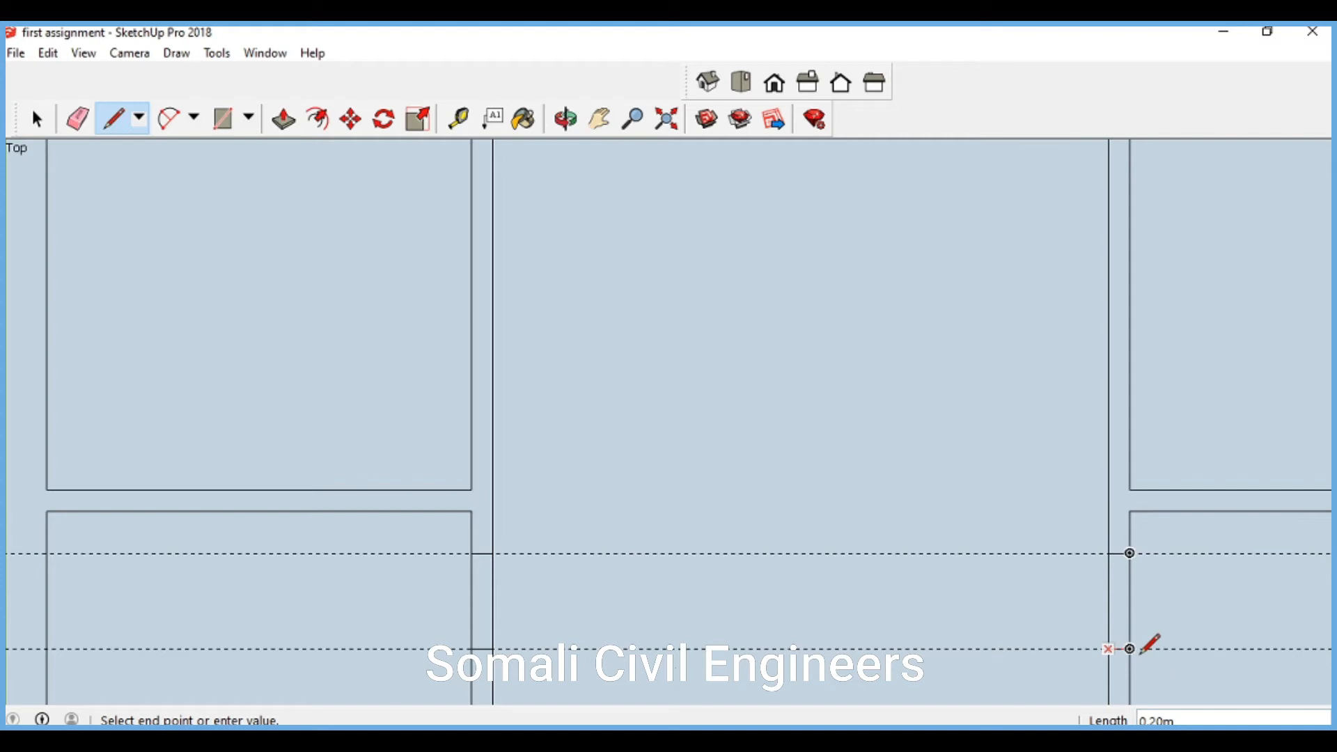
pyautogui.click(1130, 649)
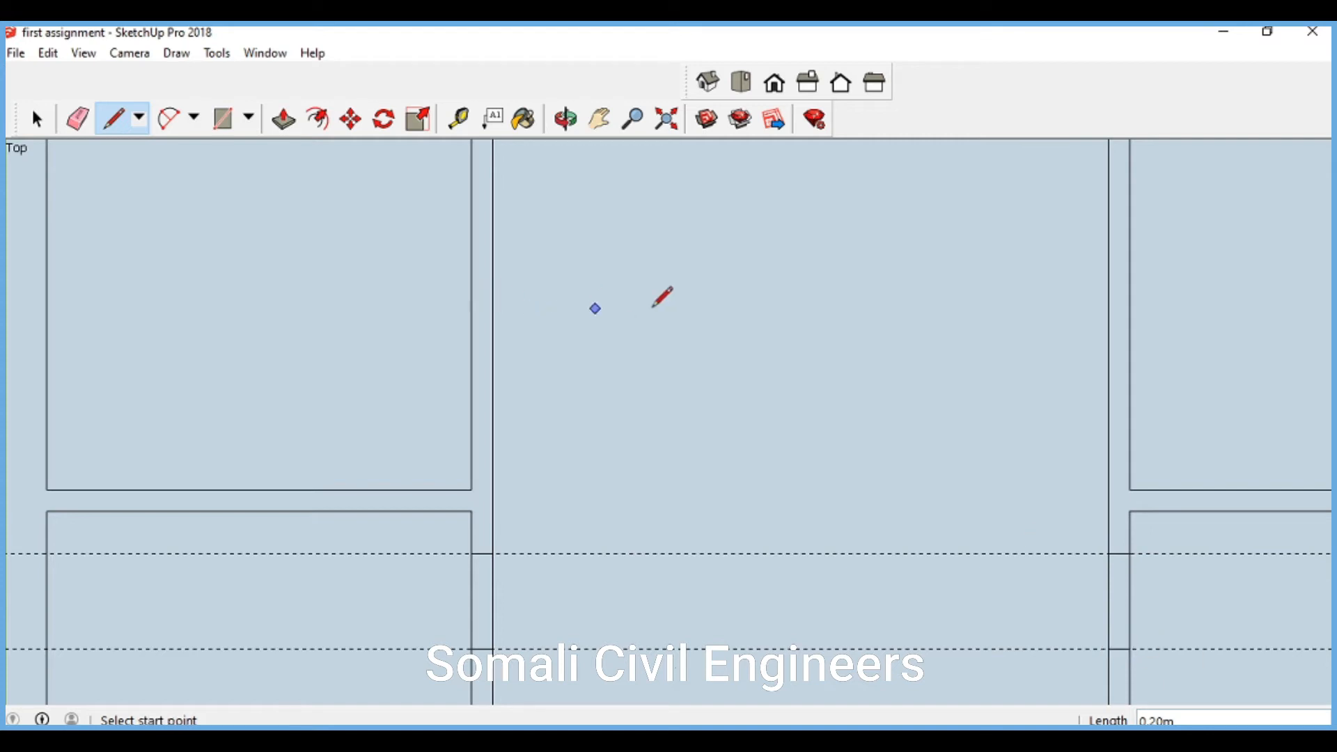
# Delete all guides and erase the wall edges between the door lines to open doorways into both lower rooms
pyautogui.click(48, 53)
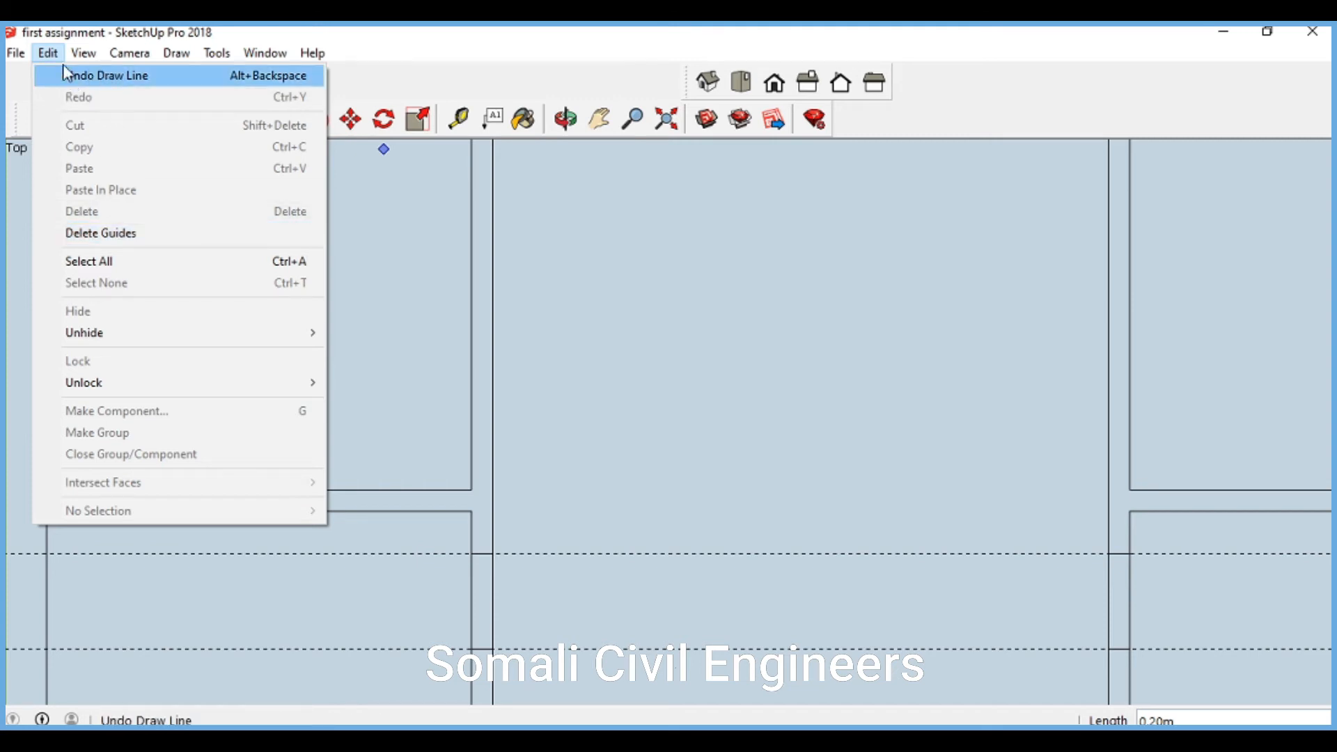
pyautogui.click(126, 234)
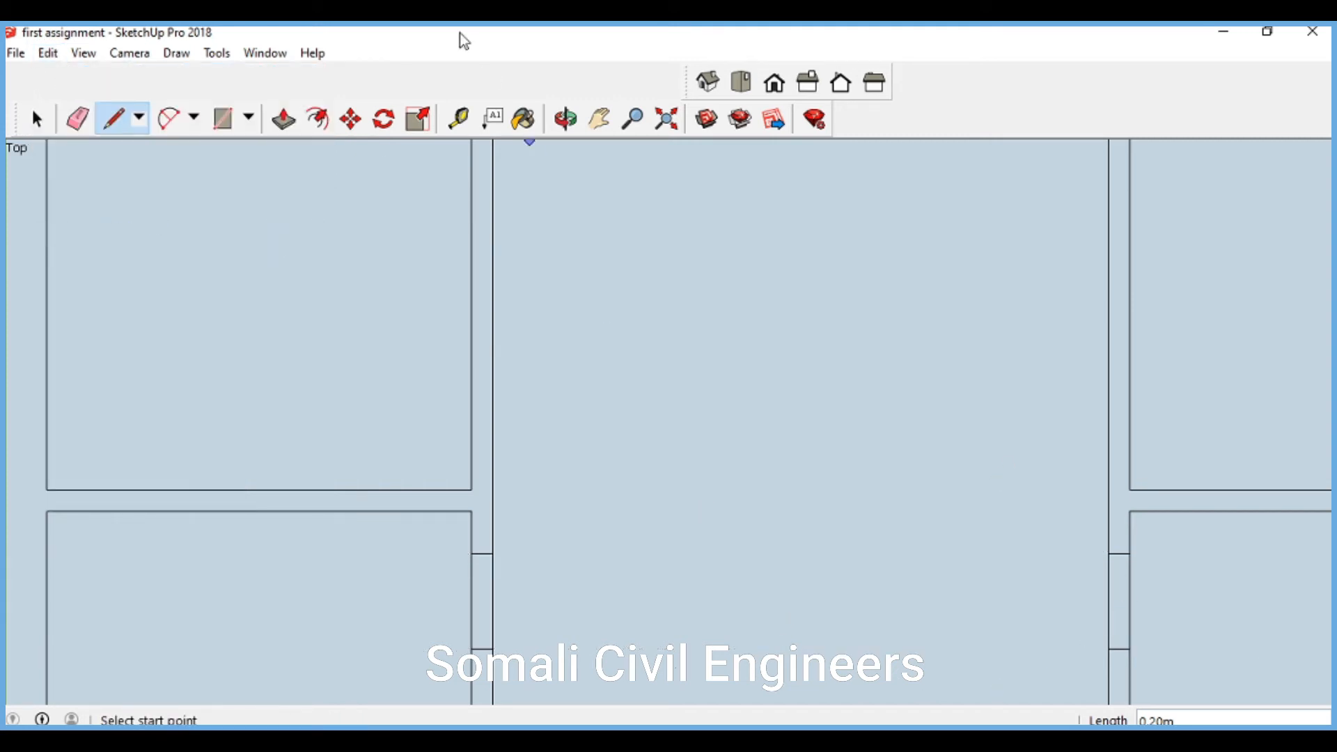
pyautogui.click(77, 120)
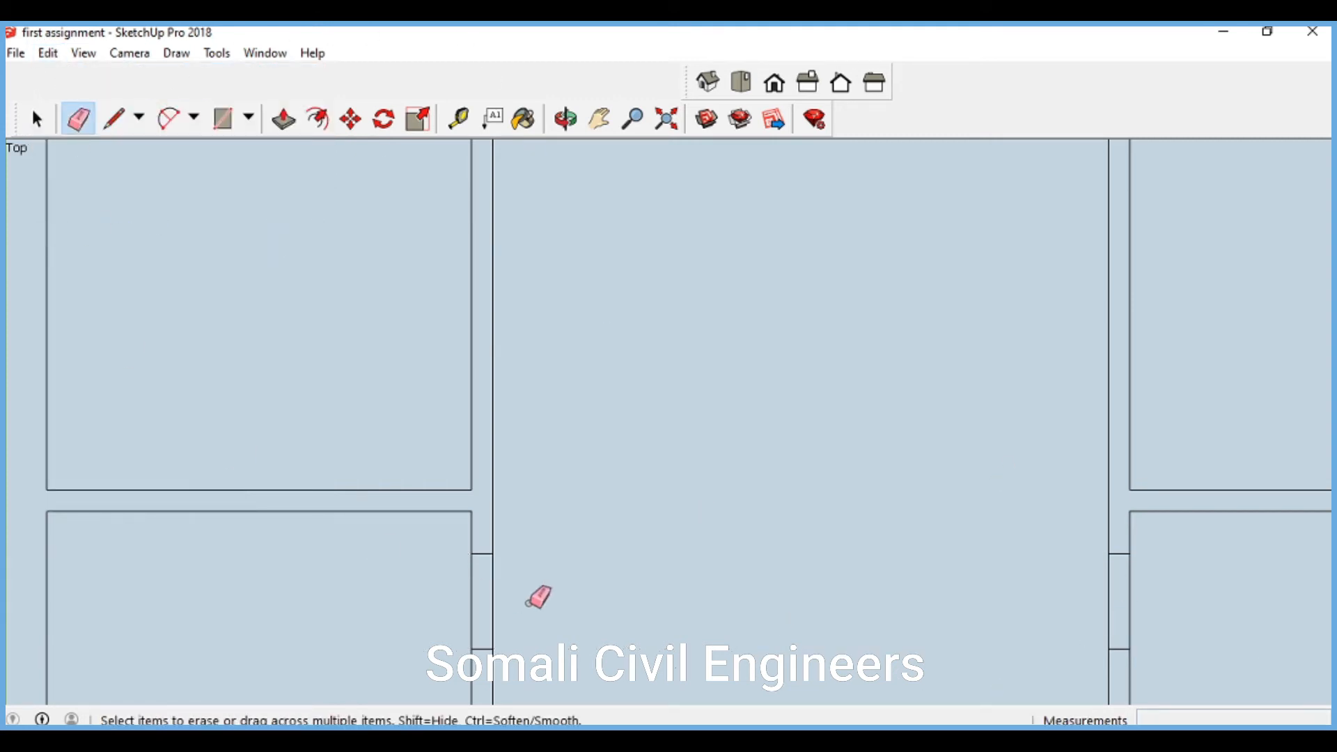
pyautogui.moveTo(487, 585); pyautogui.dragTo(383, 580)
pyautogui.moveTo(537, 588); pyautogui.dragTo(472, 587)
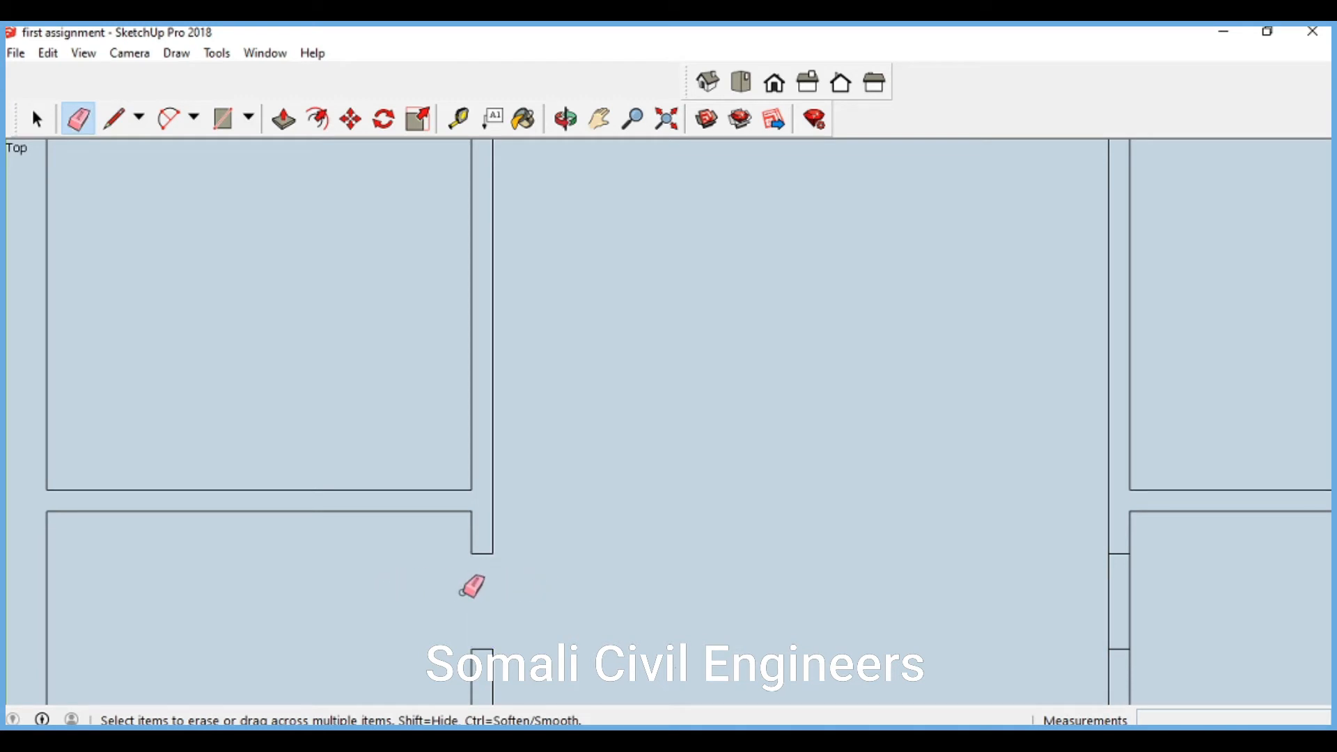
pyautogui.moveTo(1102, 592); pyautogui.dragTo(1126, 597)
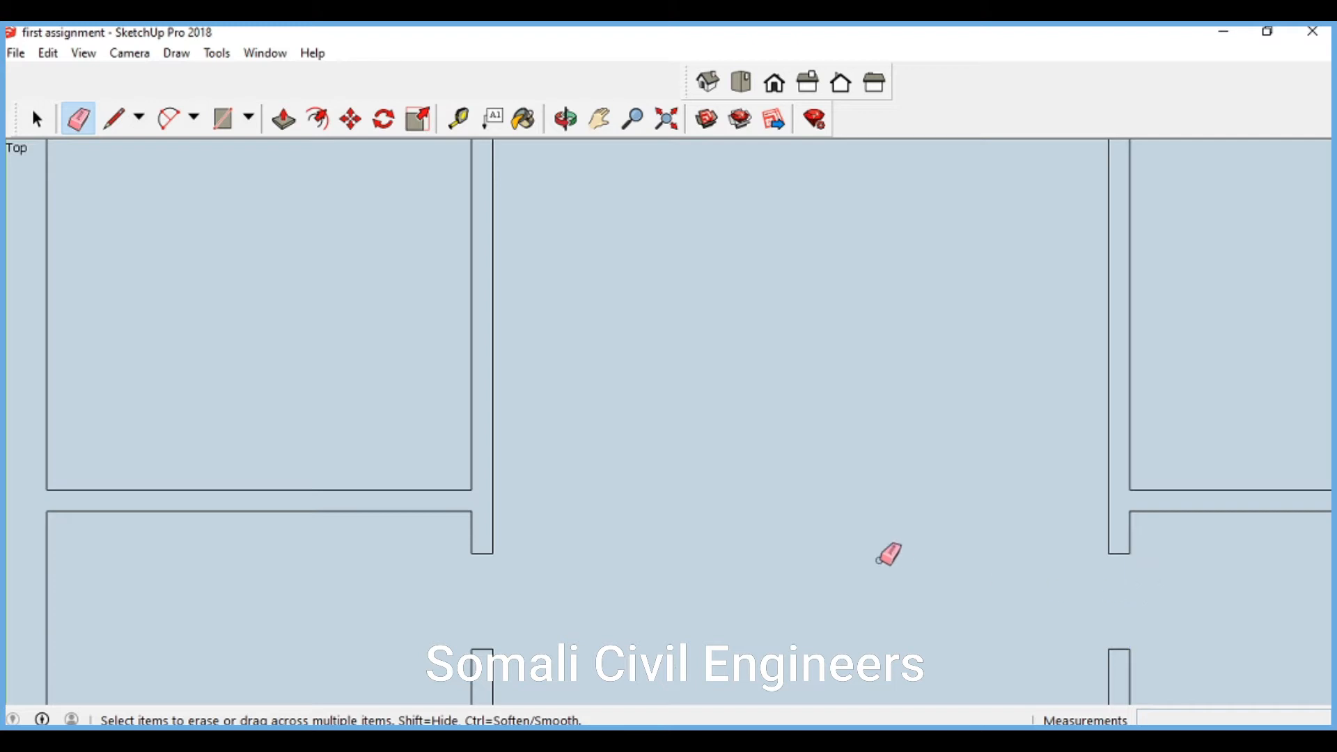
# Draw a horizontal reference line from the midpoint of the middle-left room's corridor-side wall edge into the room
pyautogui.scroll(-2, 663, 425)
pyautogui.scroll(-4, 755, 293)
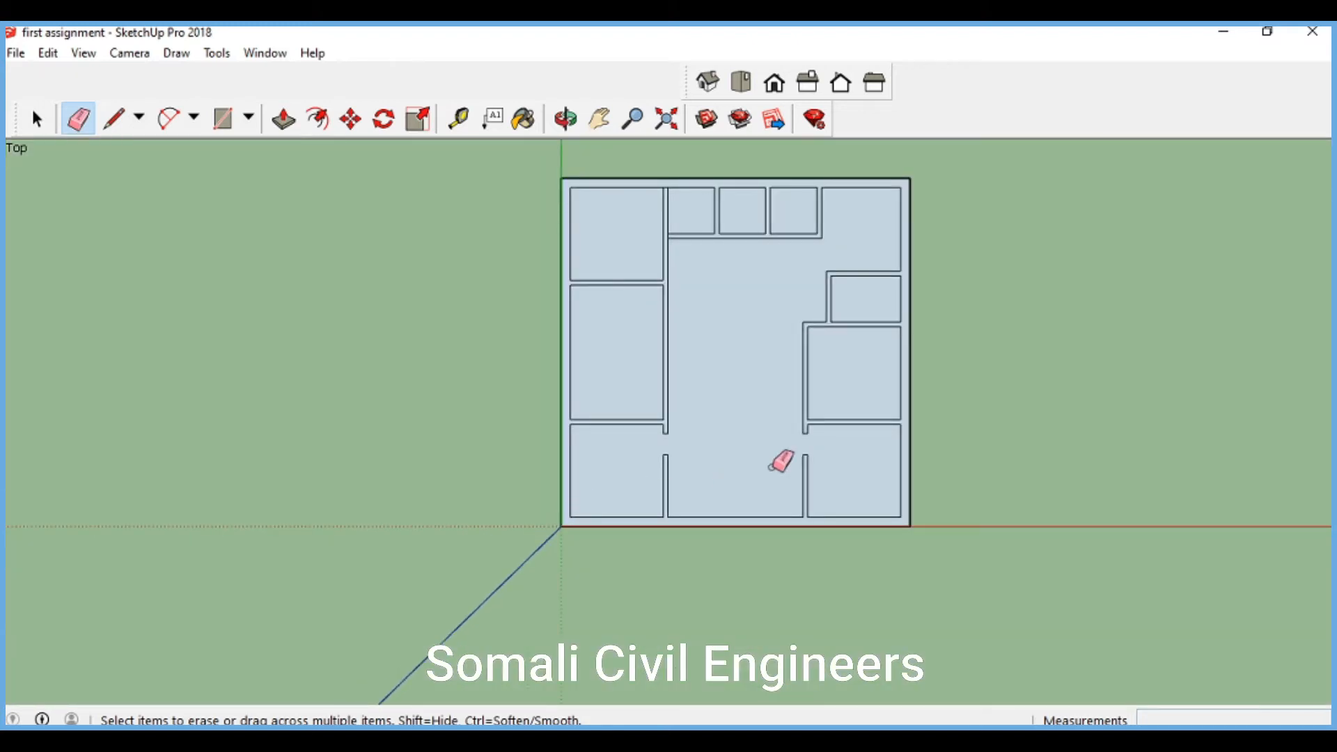
pyautogui.click(38, 119)
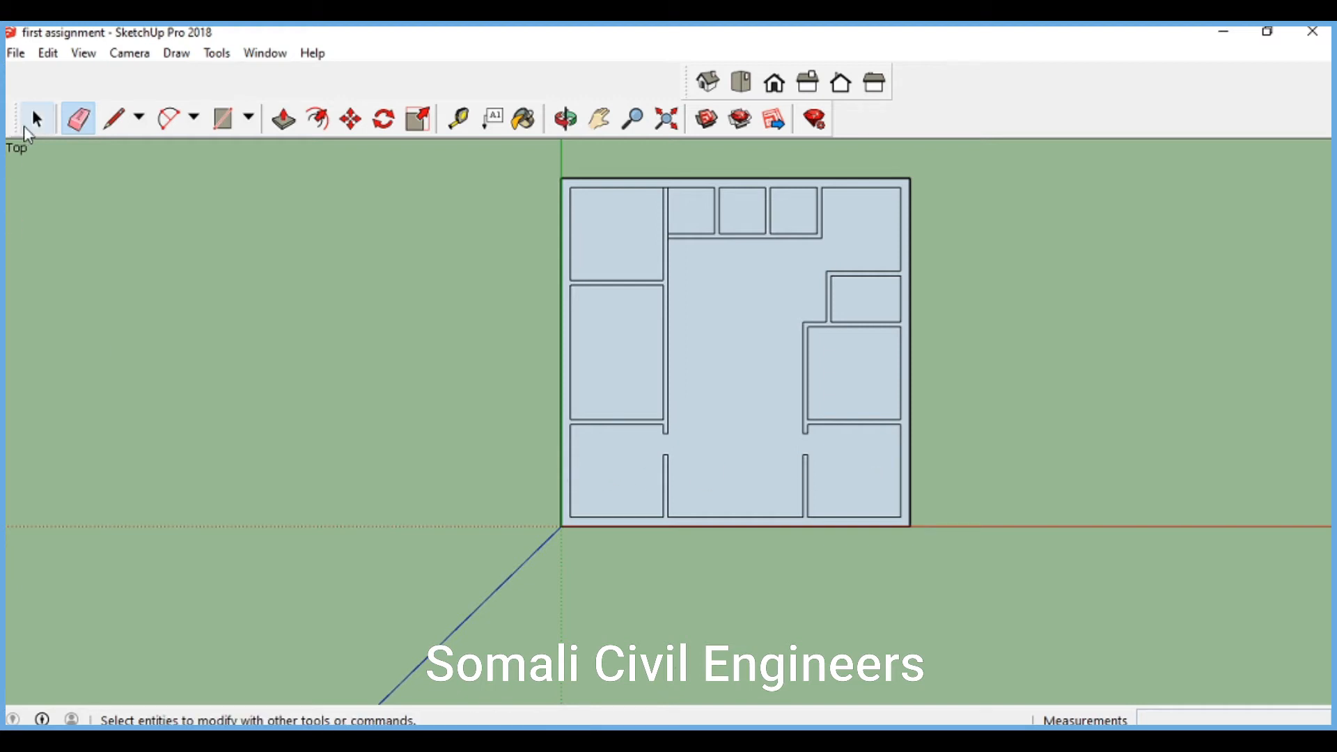
pyautogui.click(599, 119)
pyautogui.moveTo(665, 433); pyautogui.dragTo(559, 422)
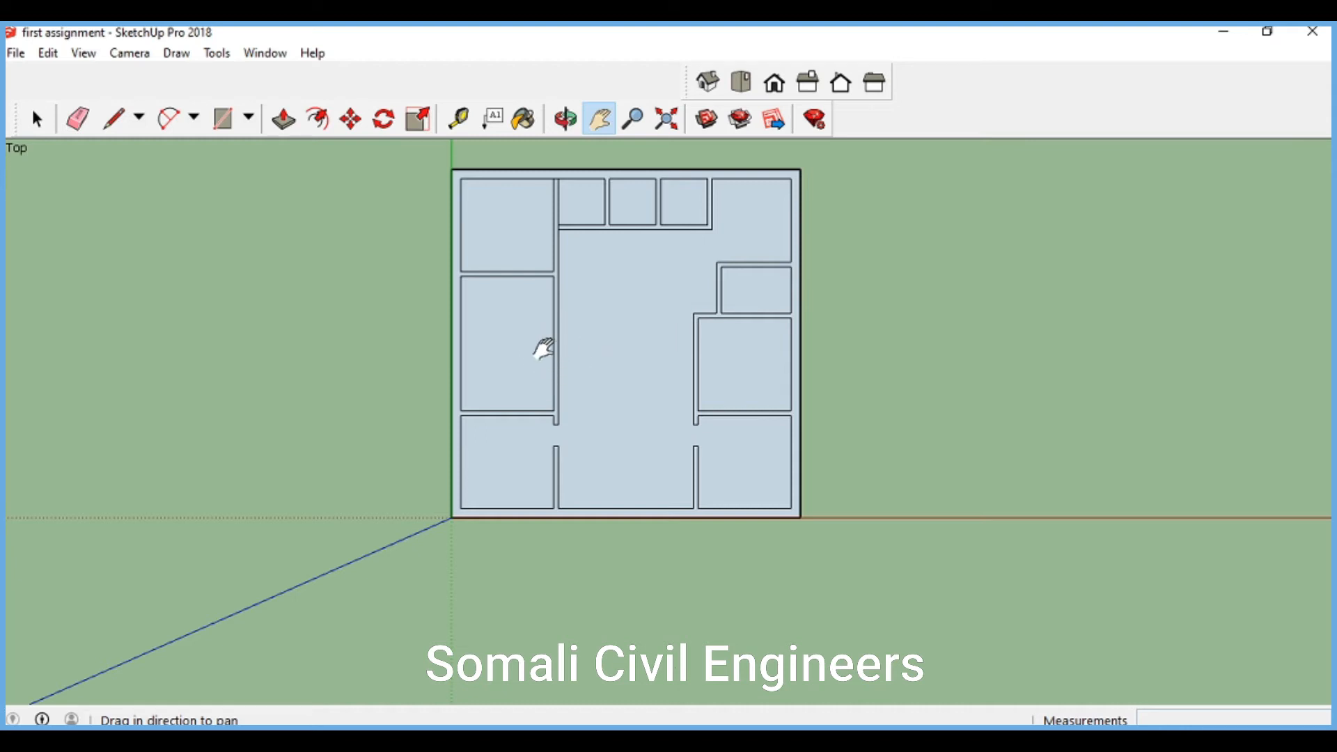
pyautogui.click(665, 123)
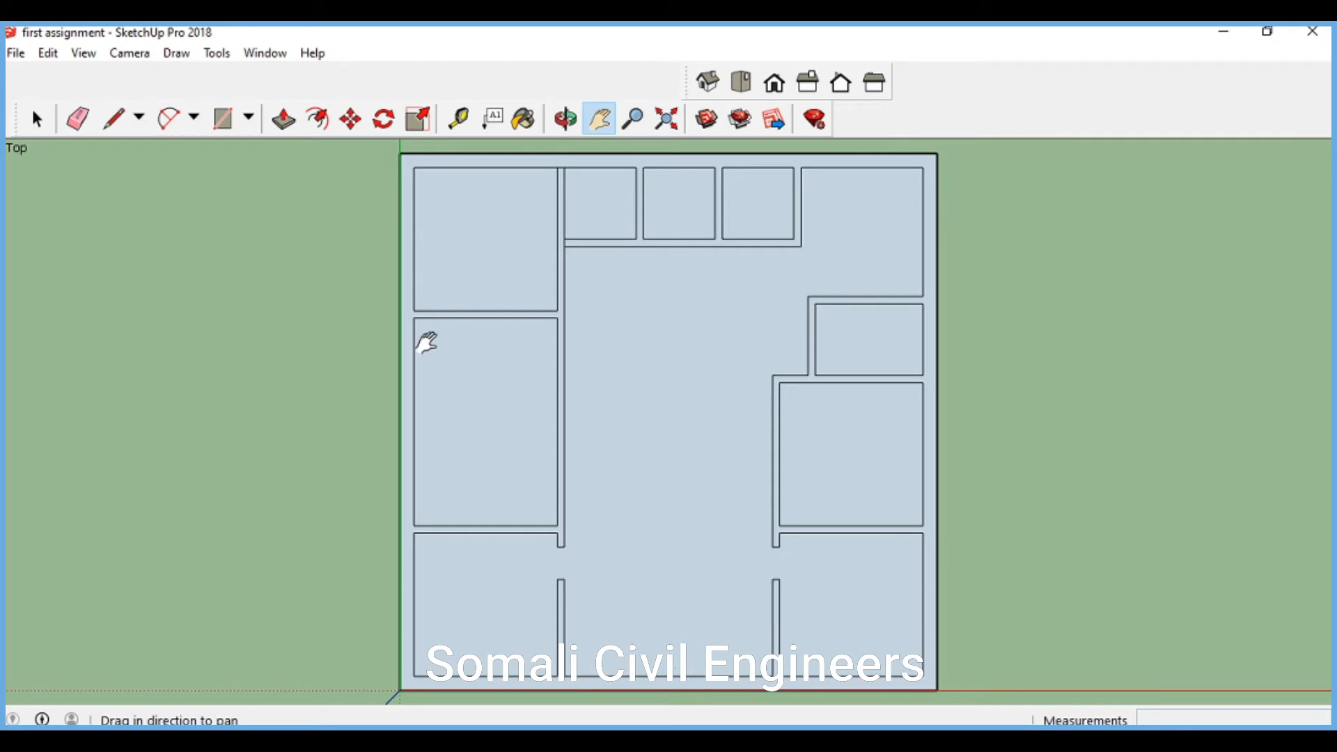
pyautogui.click(38, 120)
pyautogui.click(106, 122)
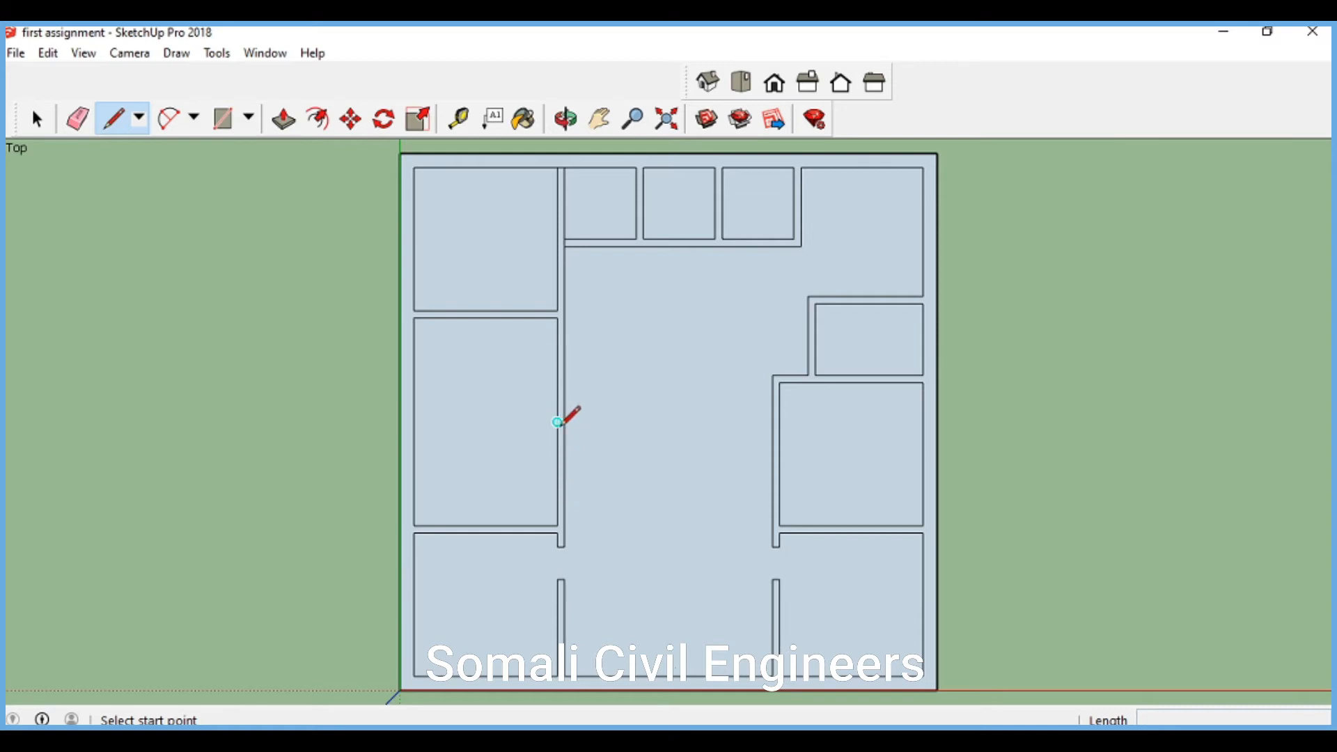
pyautogui.click(557, 422)
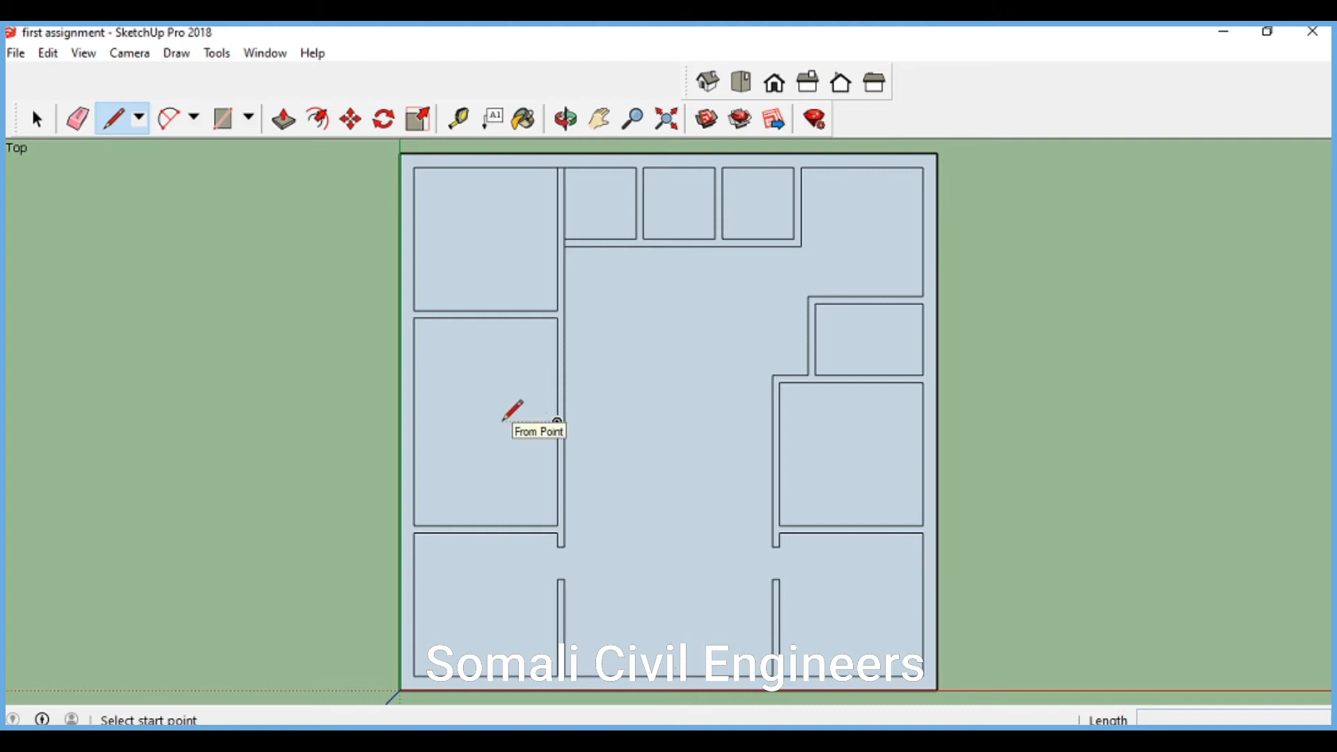
pyautogui.click(503, 421)
pyautogui.click(557, 422)
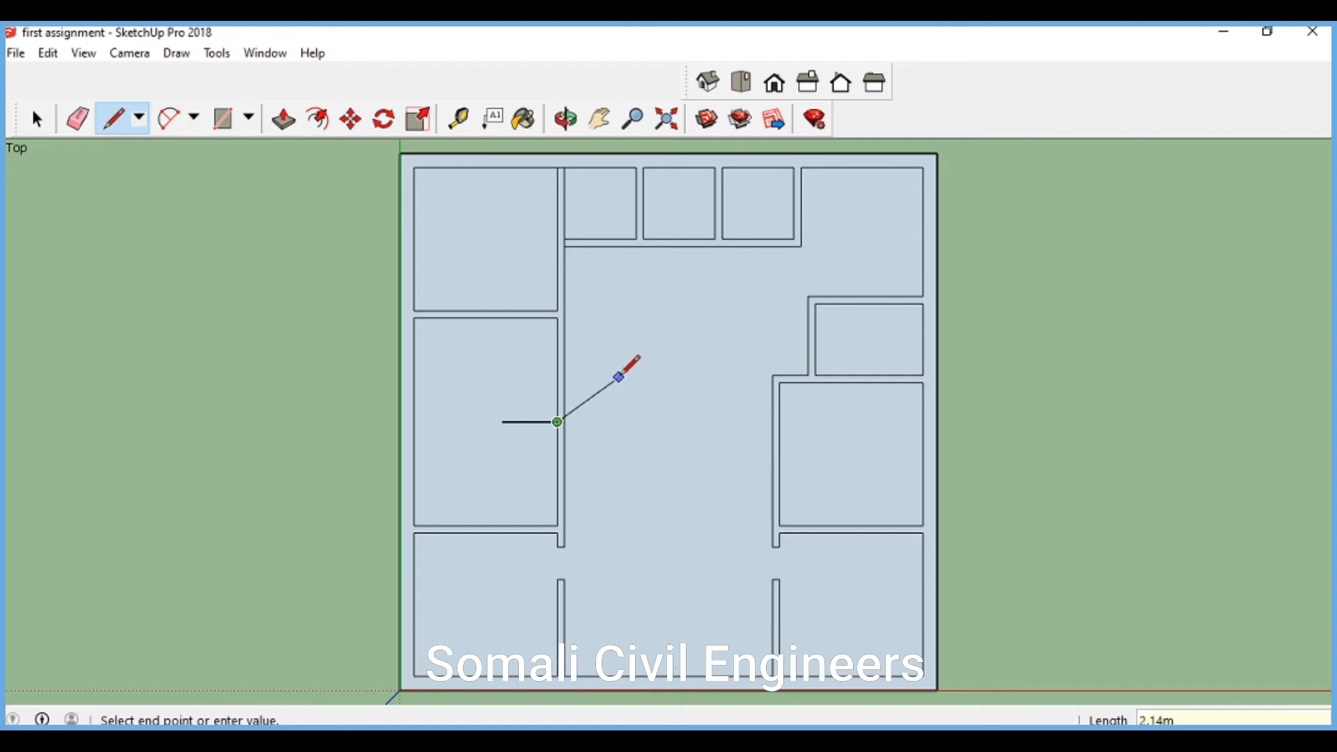
pyautogui.press('Escape')
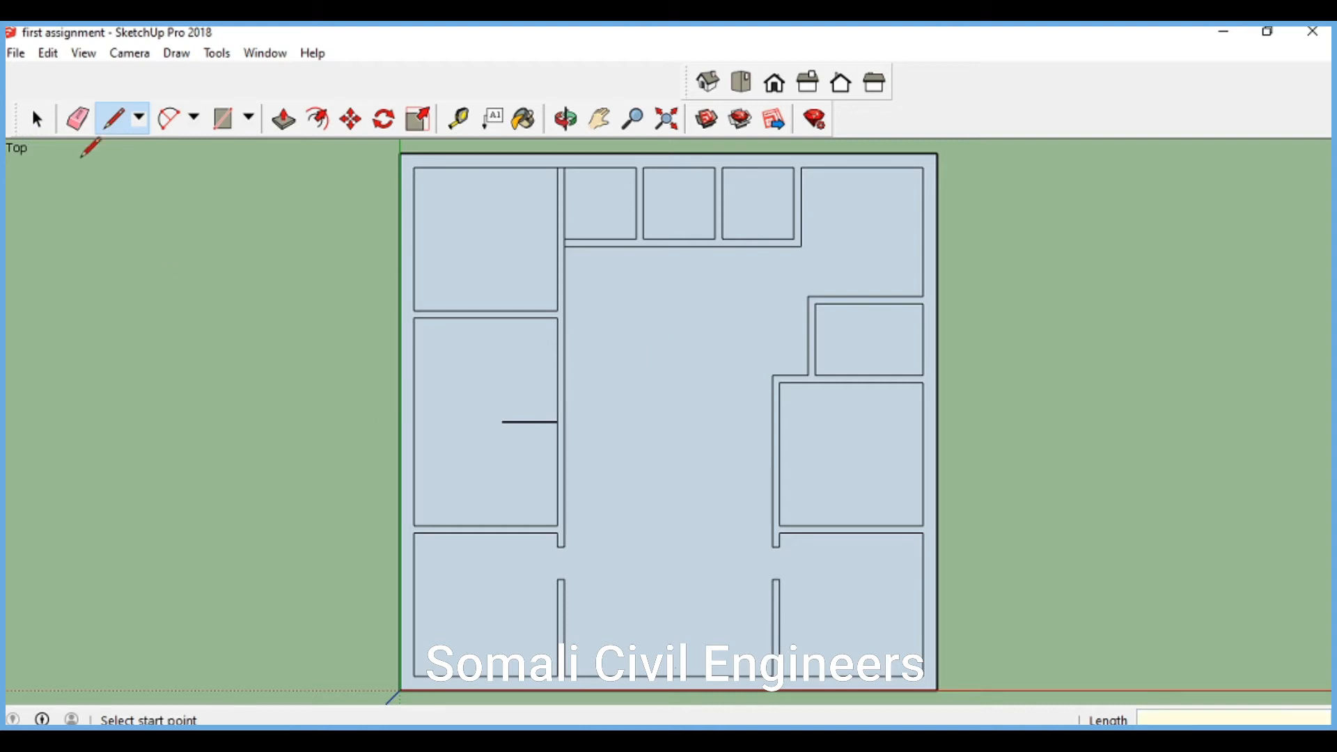
# Place two horizontal guides 0.45 m above and below the reference line in the middle-left room
pyautogui.click(456, 124)
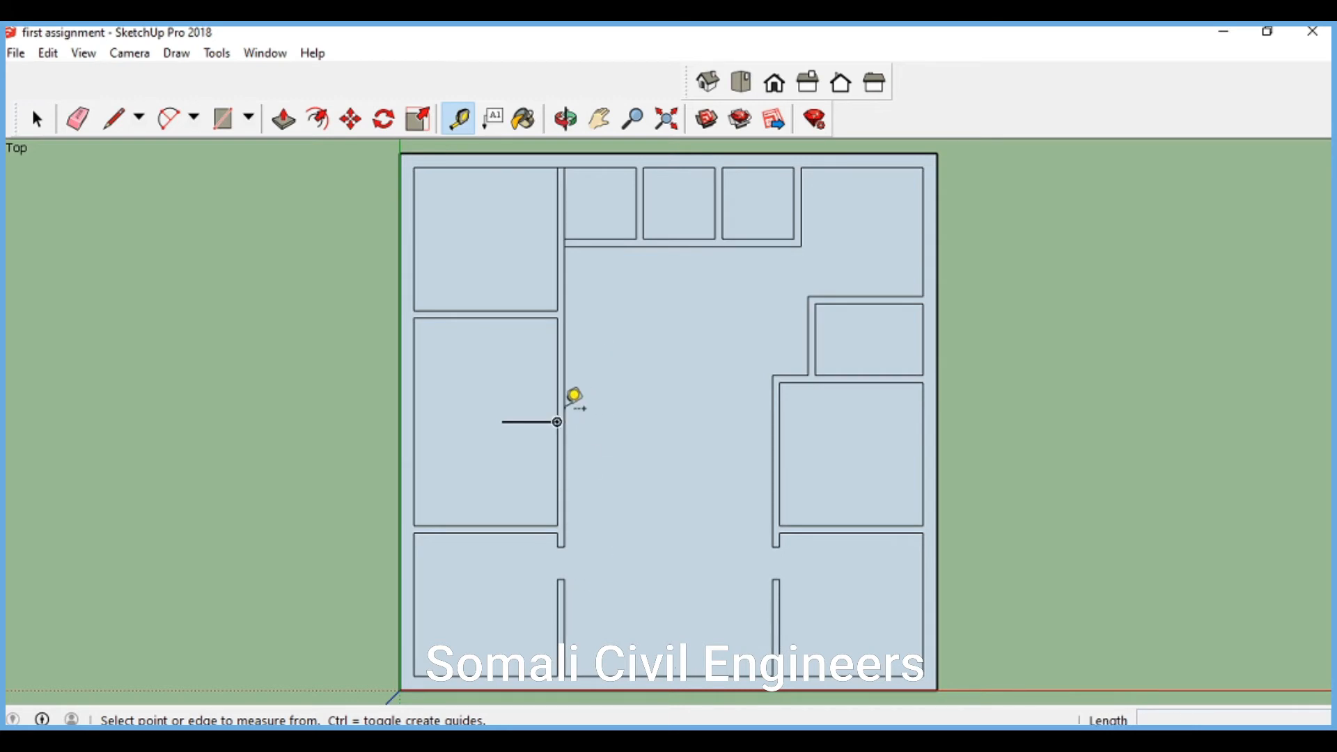
pyautogui.click(530, 422)
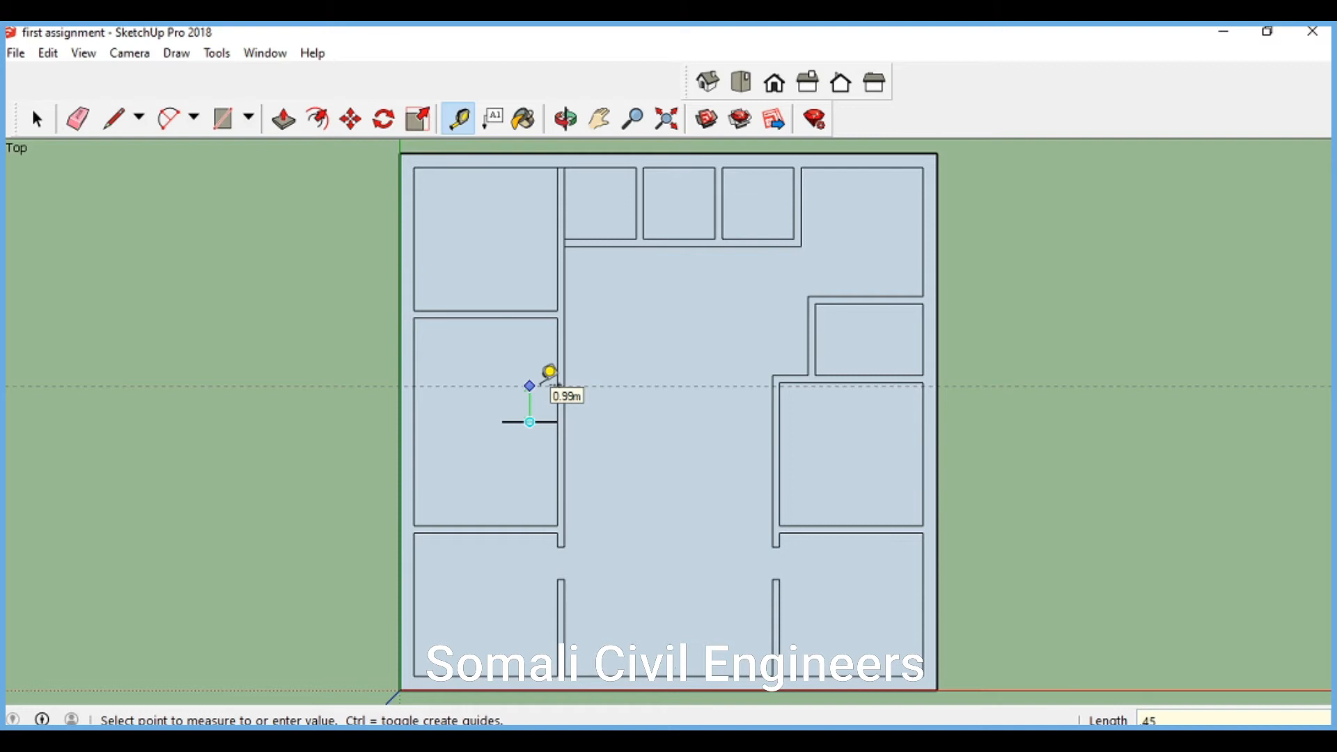
pyautogui.write('45')
pyautogui.press('Return')
pyautogui.click(530, 422)
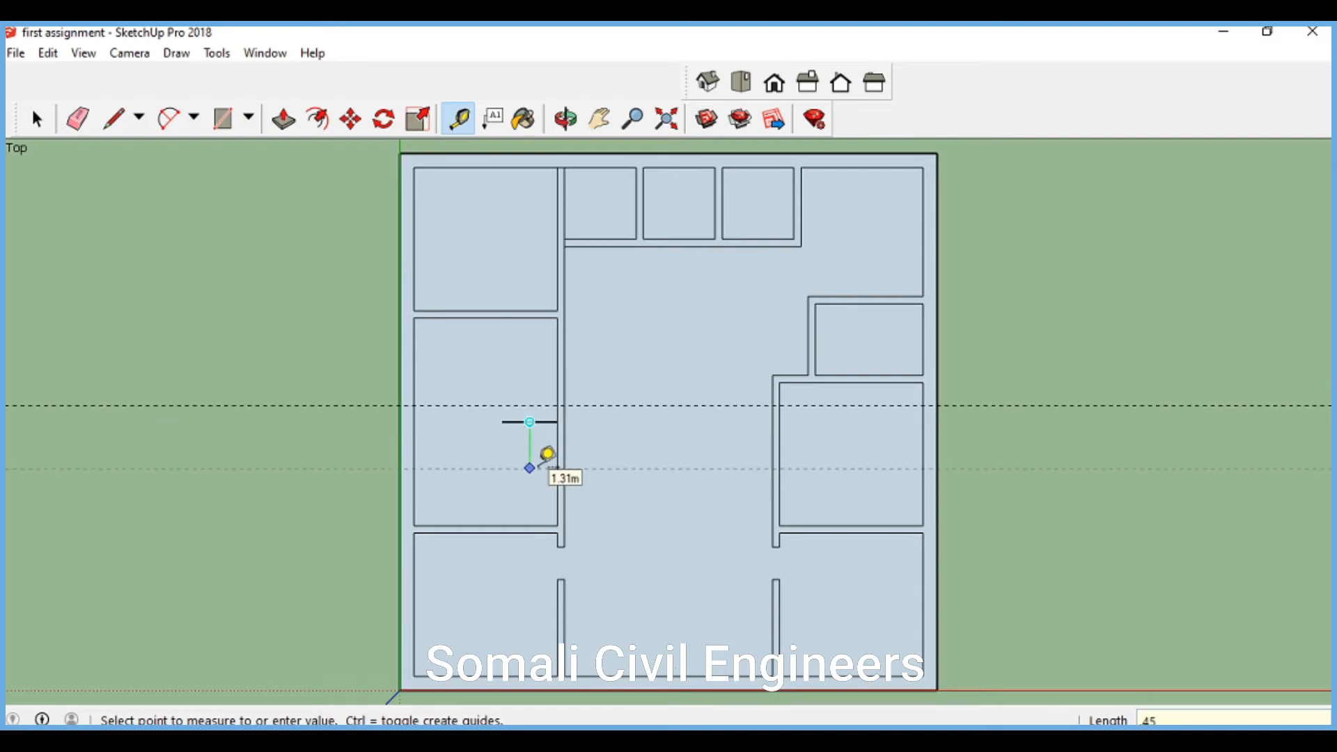
pyautogui.press('Return')
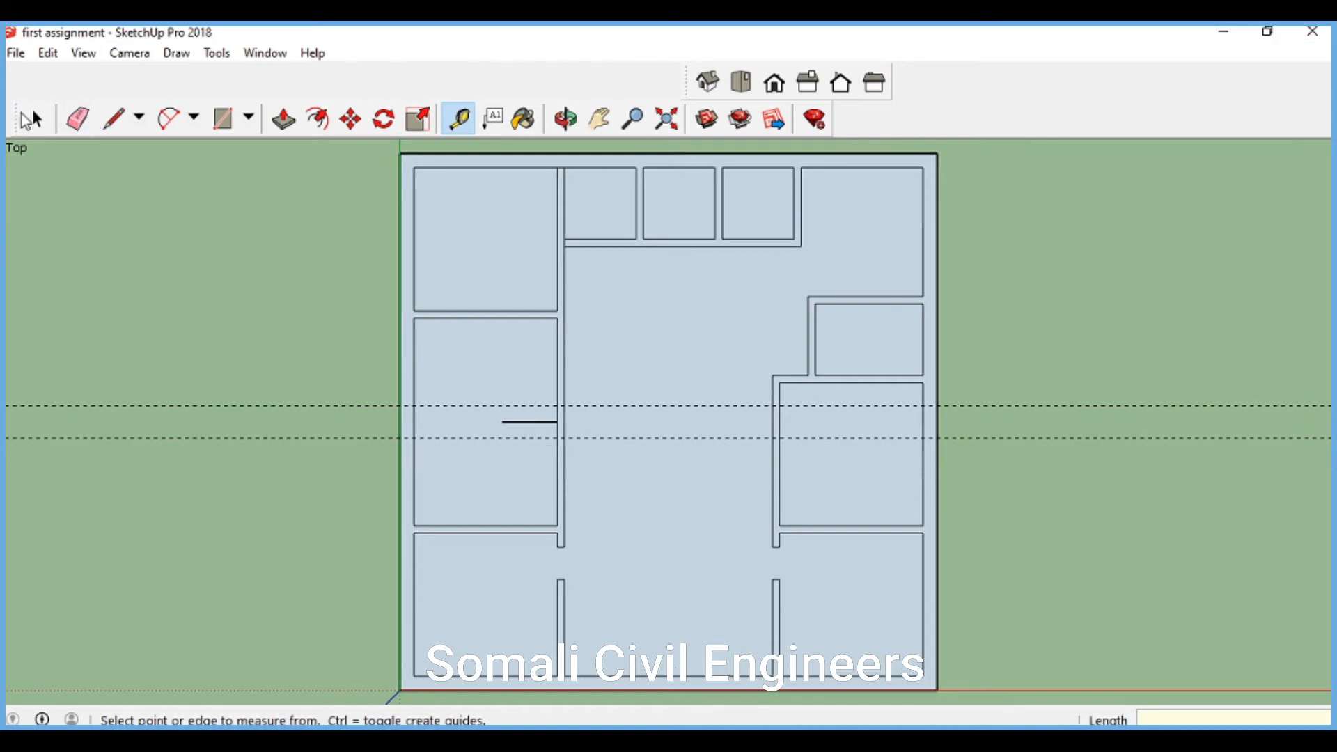
# Draw two 0.20 m lines across the middle-left room's corridor wall, one along each guide
pyautogui.click(112, 120)
pyautogui.scroll(2, 558, 415)
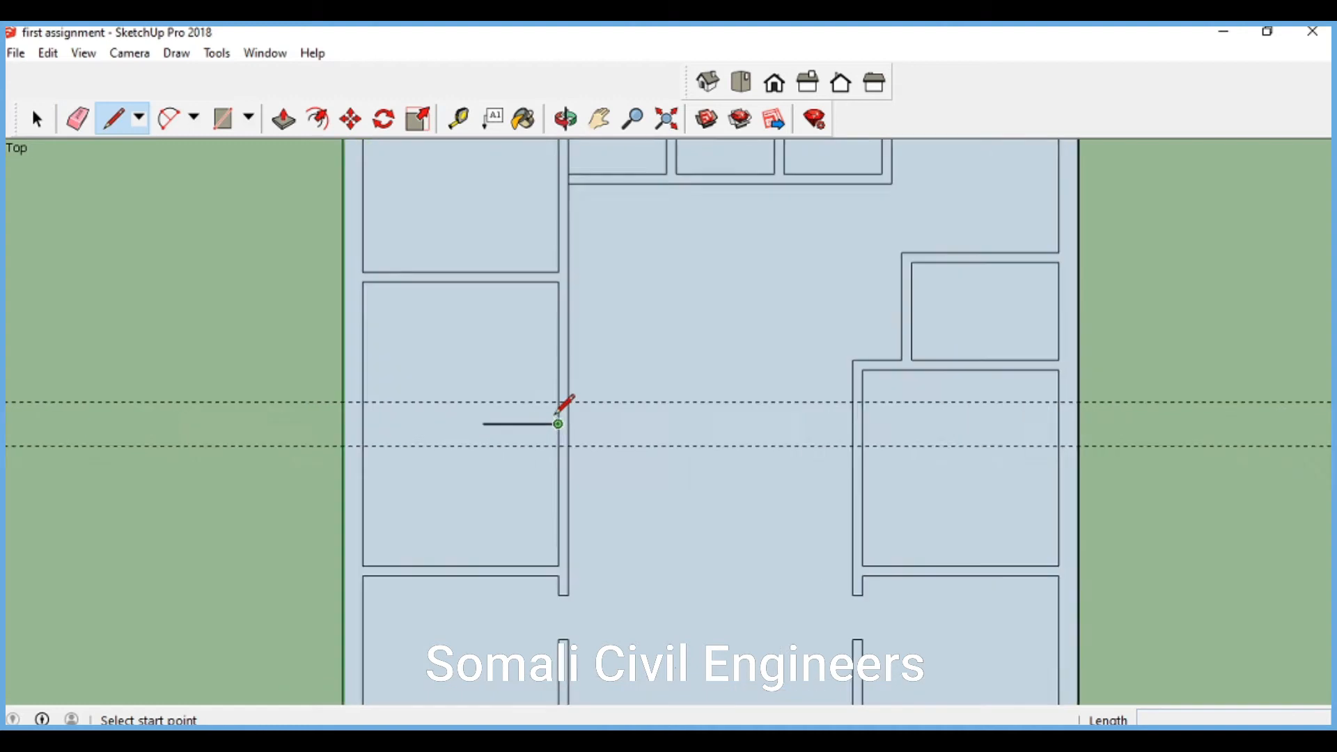
pyautogui.scroll(2, 557, 415)
pyautogui.scroll(1, 568, 384)
pyautogui.click(557, 392)
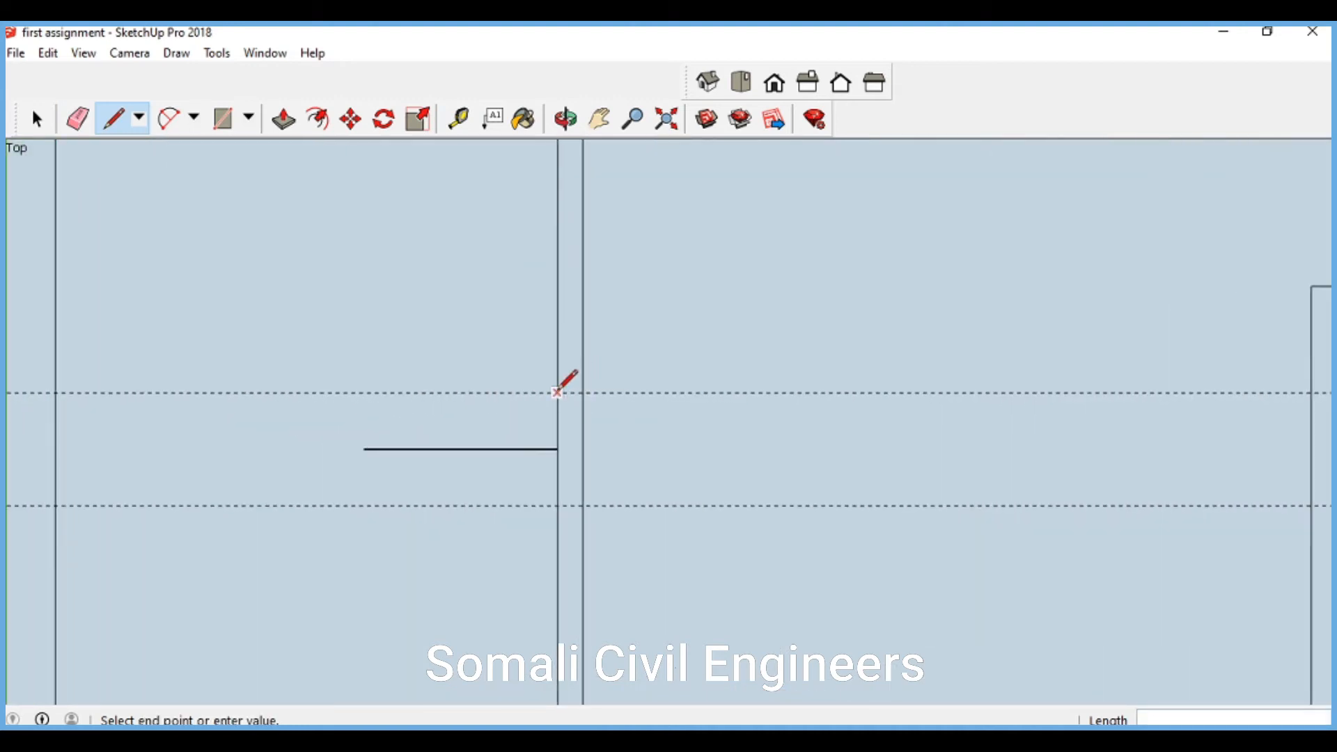
pyautogui.click(583, 392)
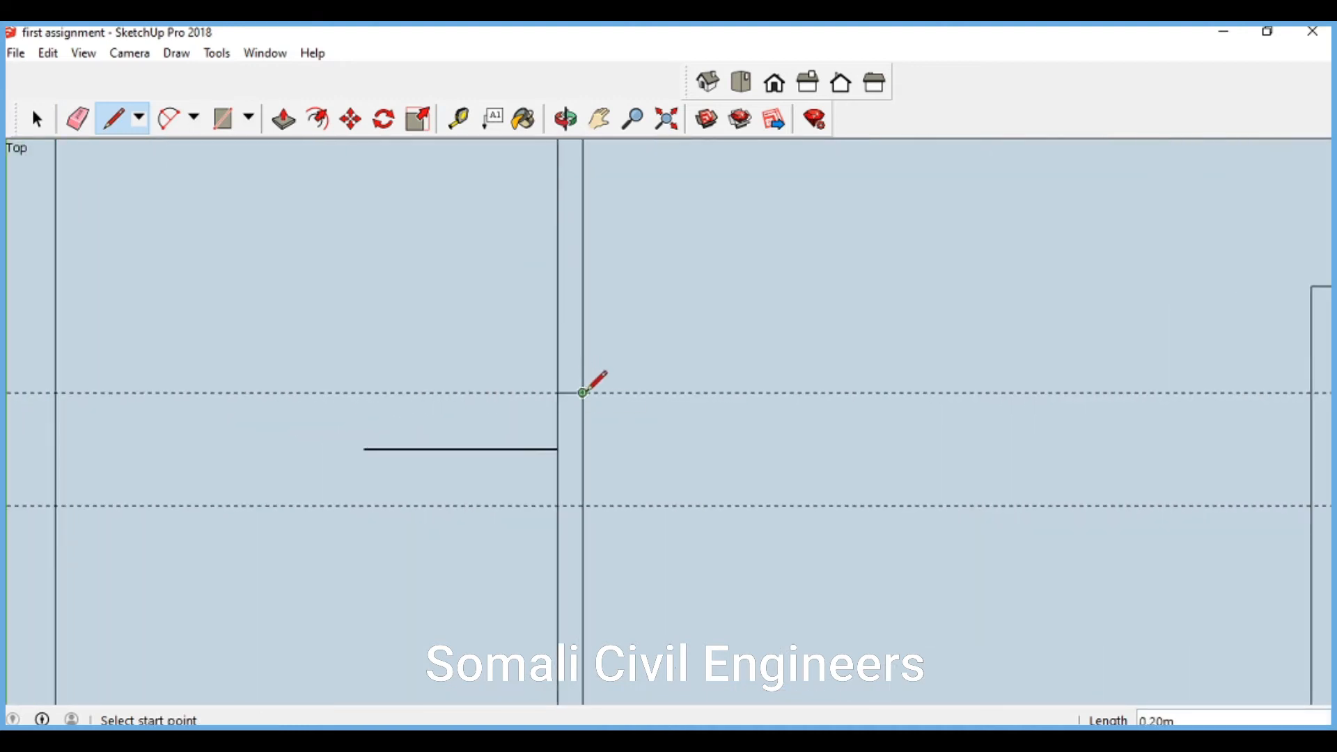
pyautogui.click(558, 504)
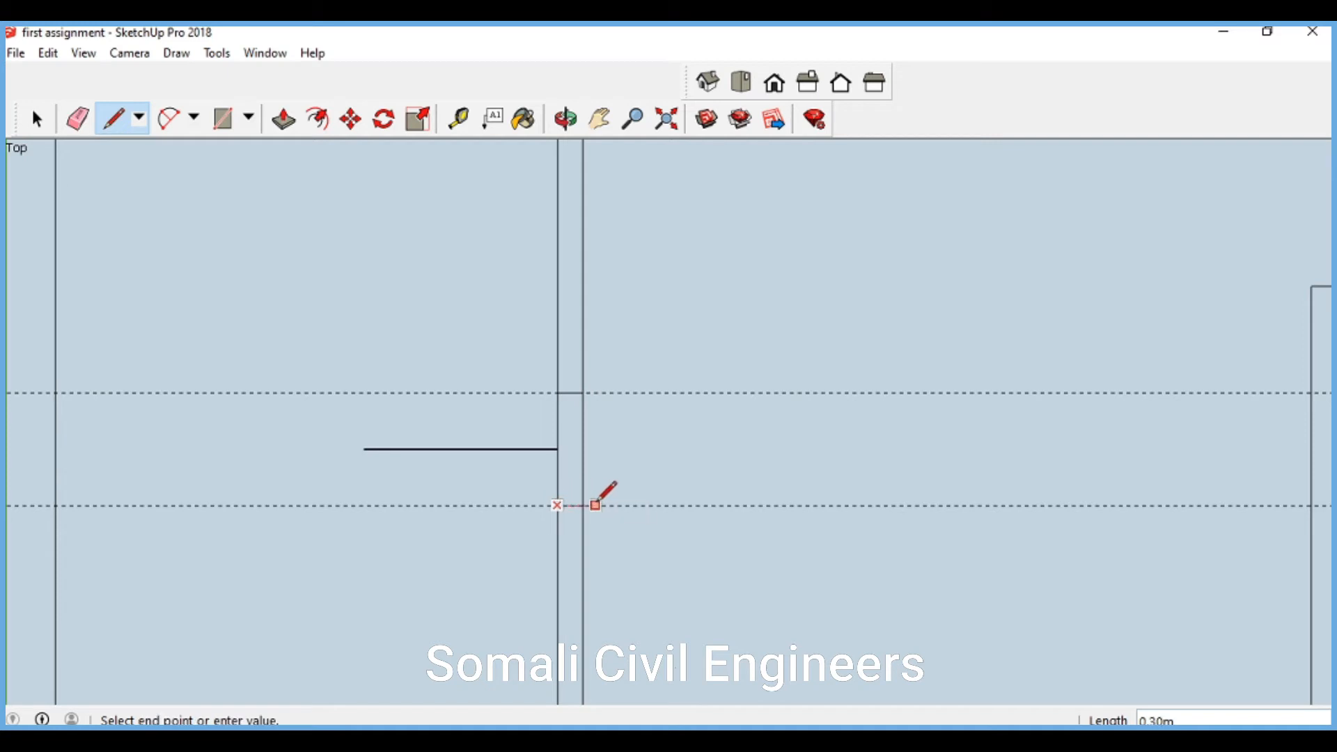
pyautogui.click(589, 499)
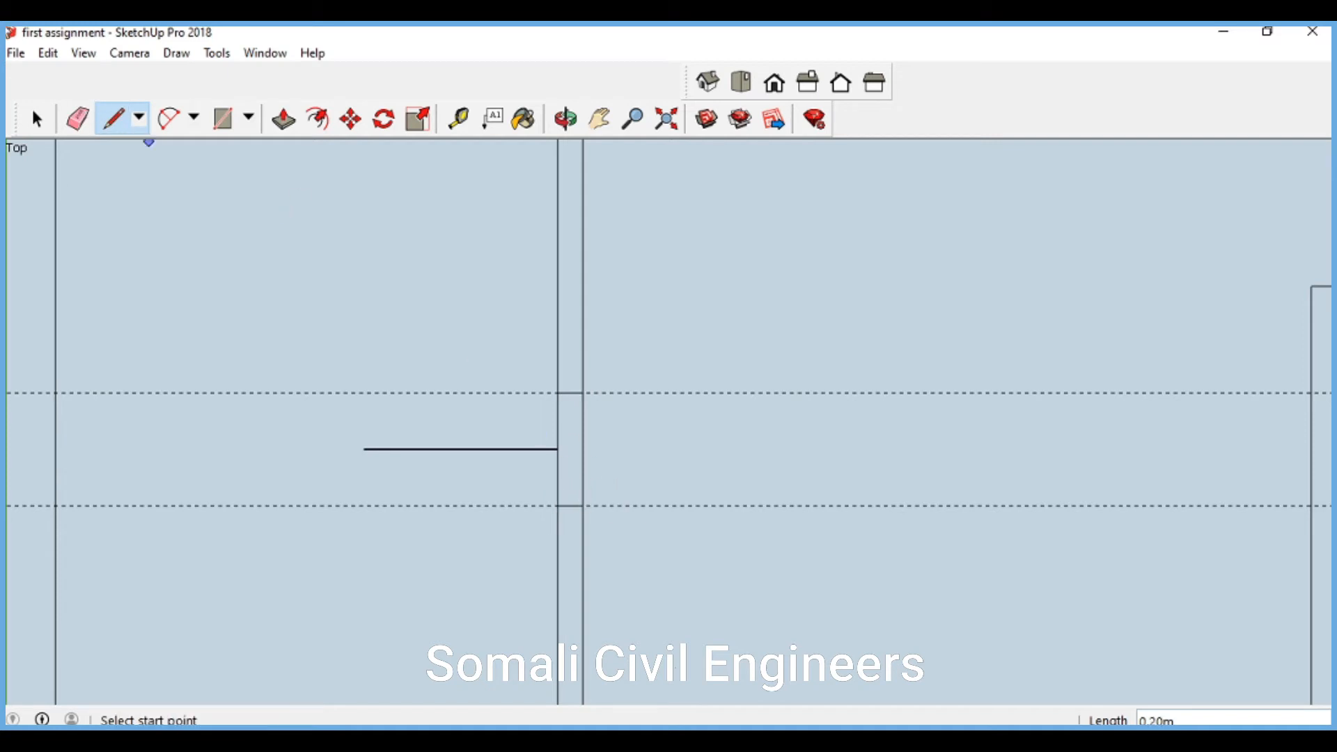
# Delete all guides and erase the reference line and the wall edges between the door lines to open the middle-left room's doorway
pyautogui.click(49, 53)
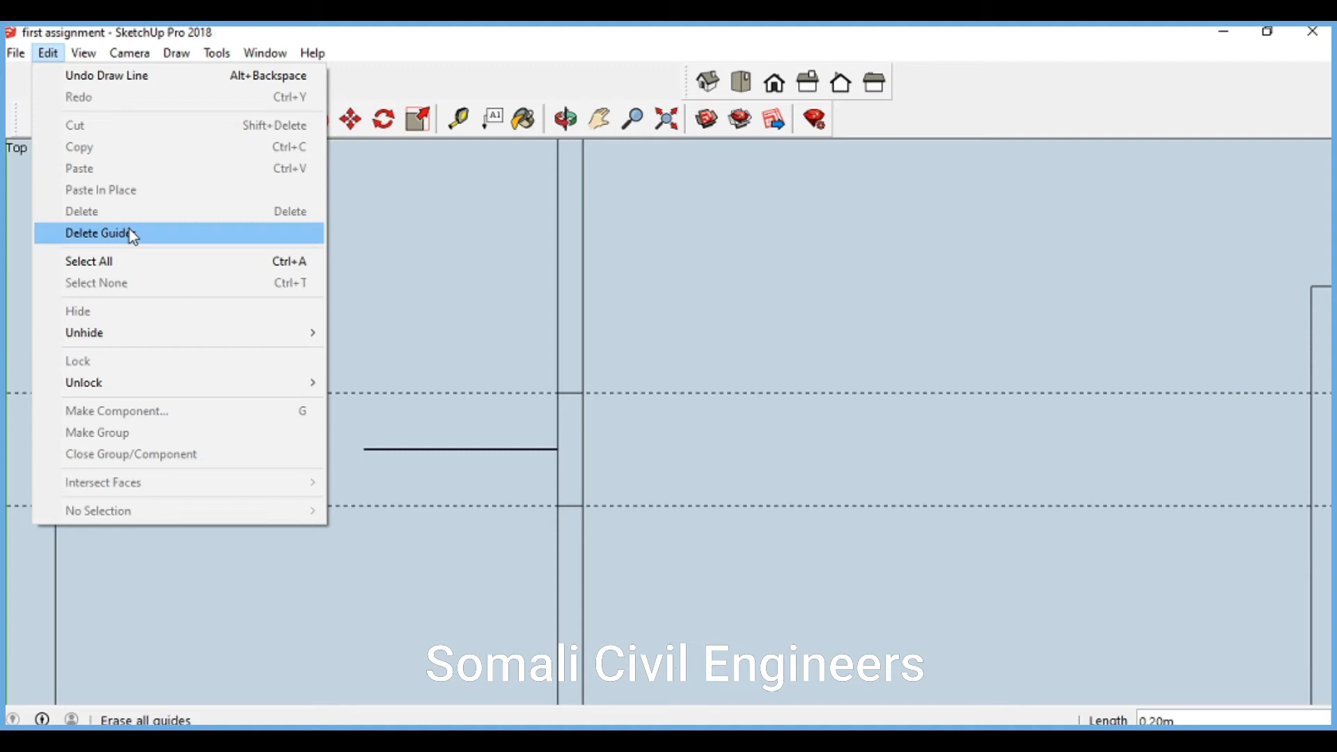
pyautogui.click(133, 236)
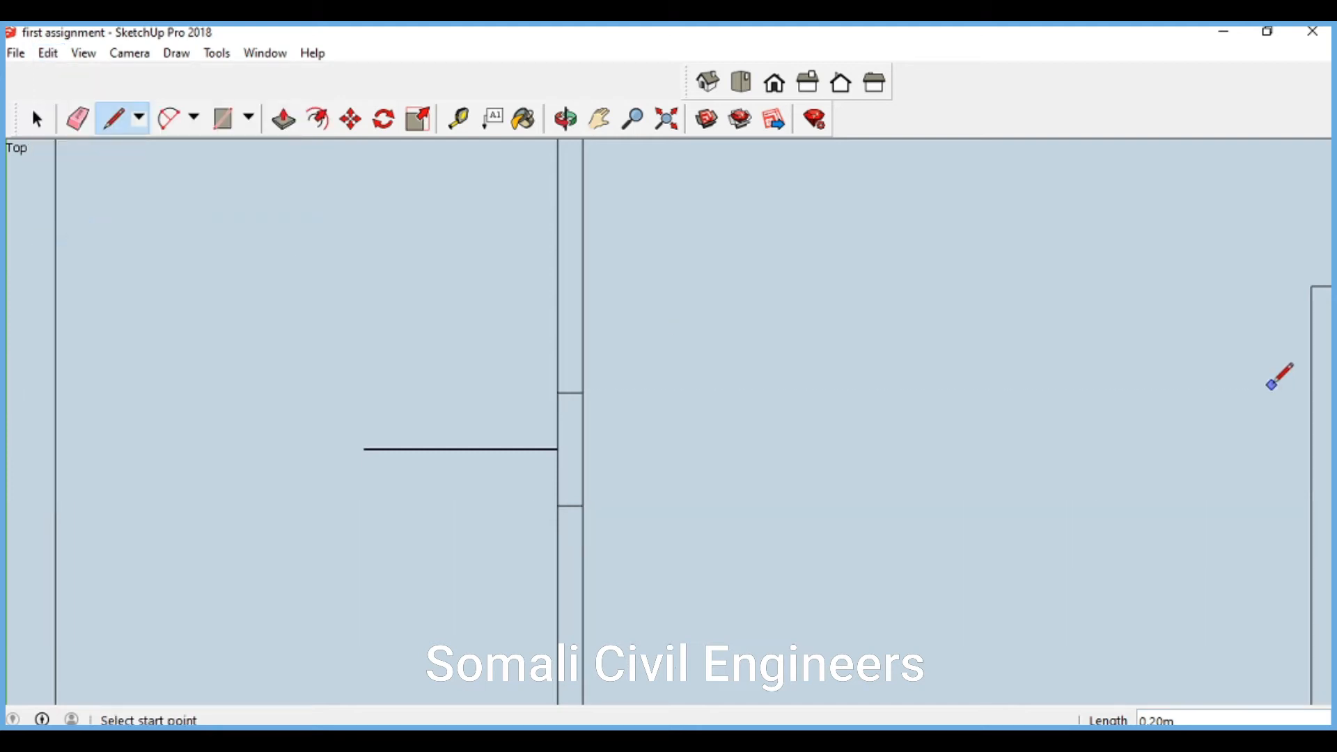
pyautogui.click(78, 119)
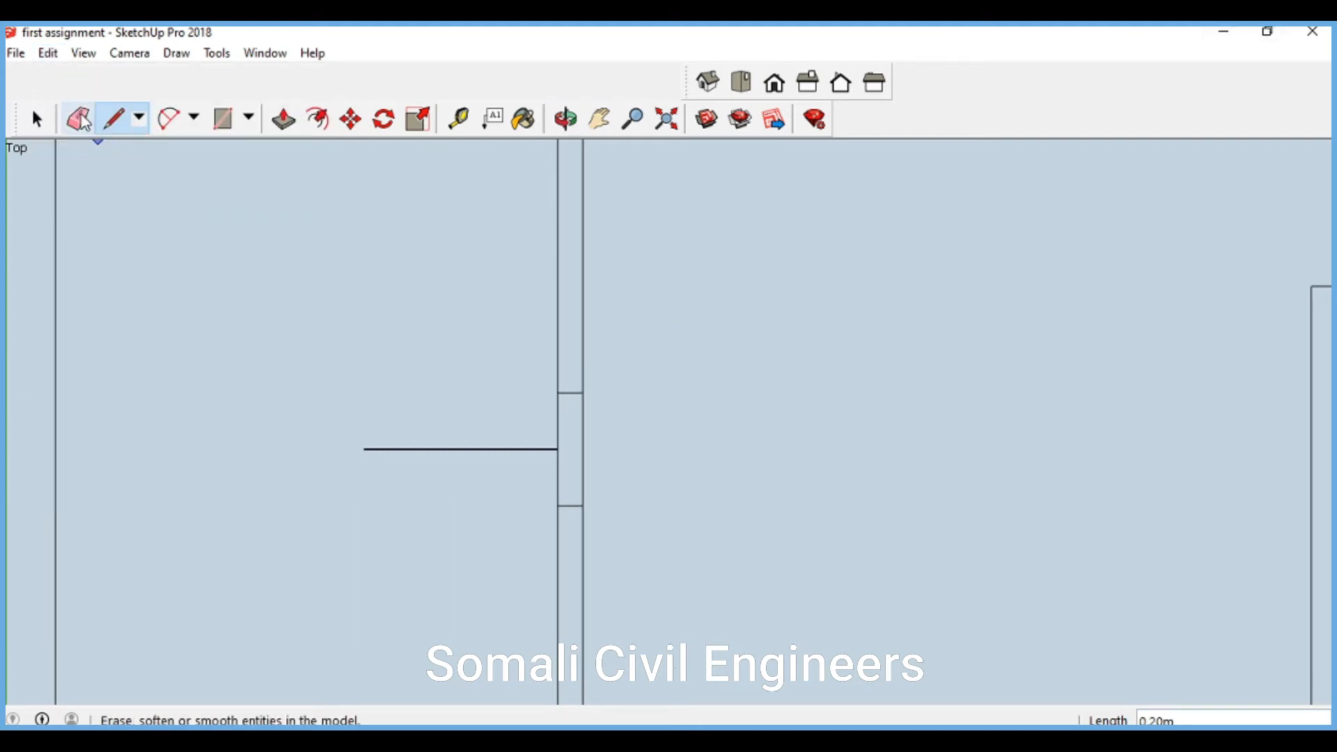
pyautogui.moveTo(616, 450); pyautogui.dragTo(446, 441)
pyautogui.moveTo(585, 456); pyautogui.dragTo(436, 452)
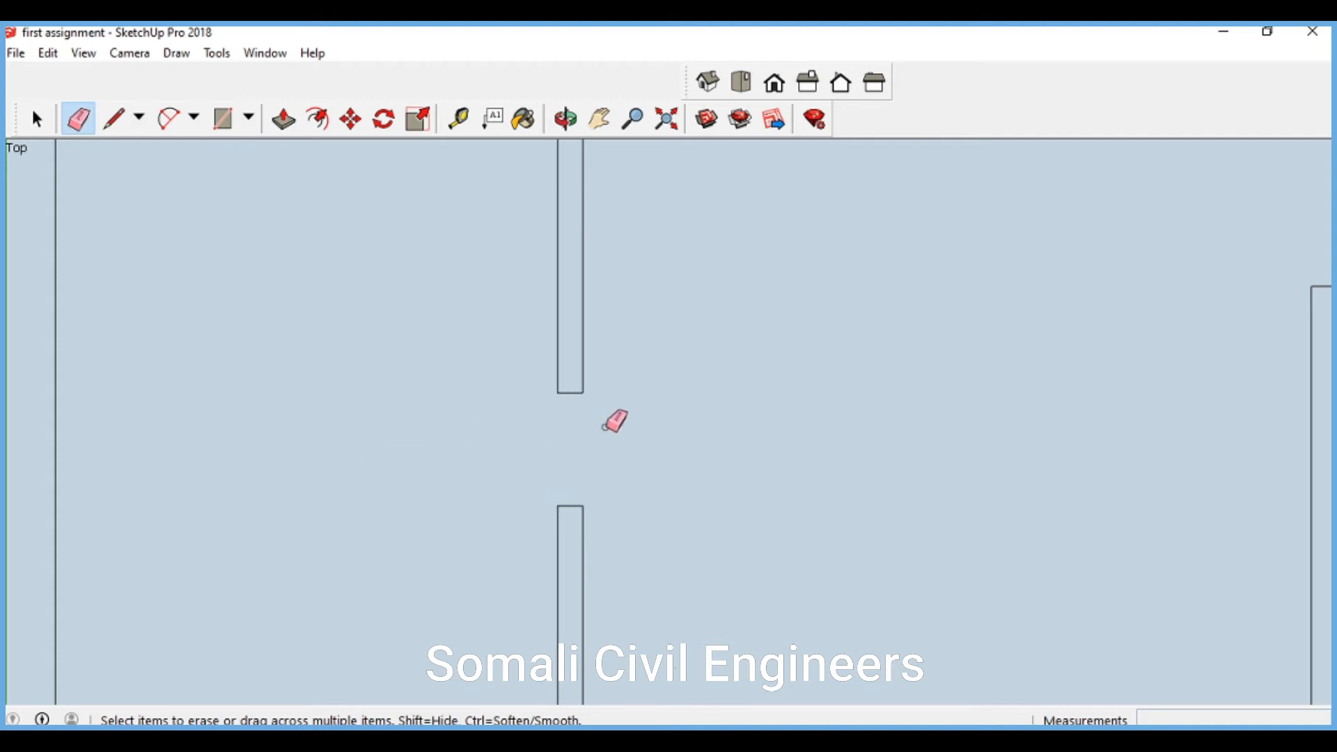
# Examine the doorways cut along both corridor walls, up close and within the whole floor plan
pyautogui.scroll(-6, 665, 435)
pyautogui.scroll(2, 665, 422)
pyautogui.scroll(-2, 675, 432)
pyautogui.scroll(3, 648, 418)
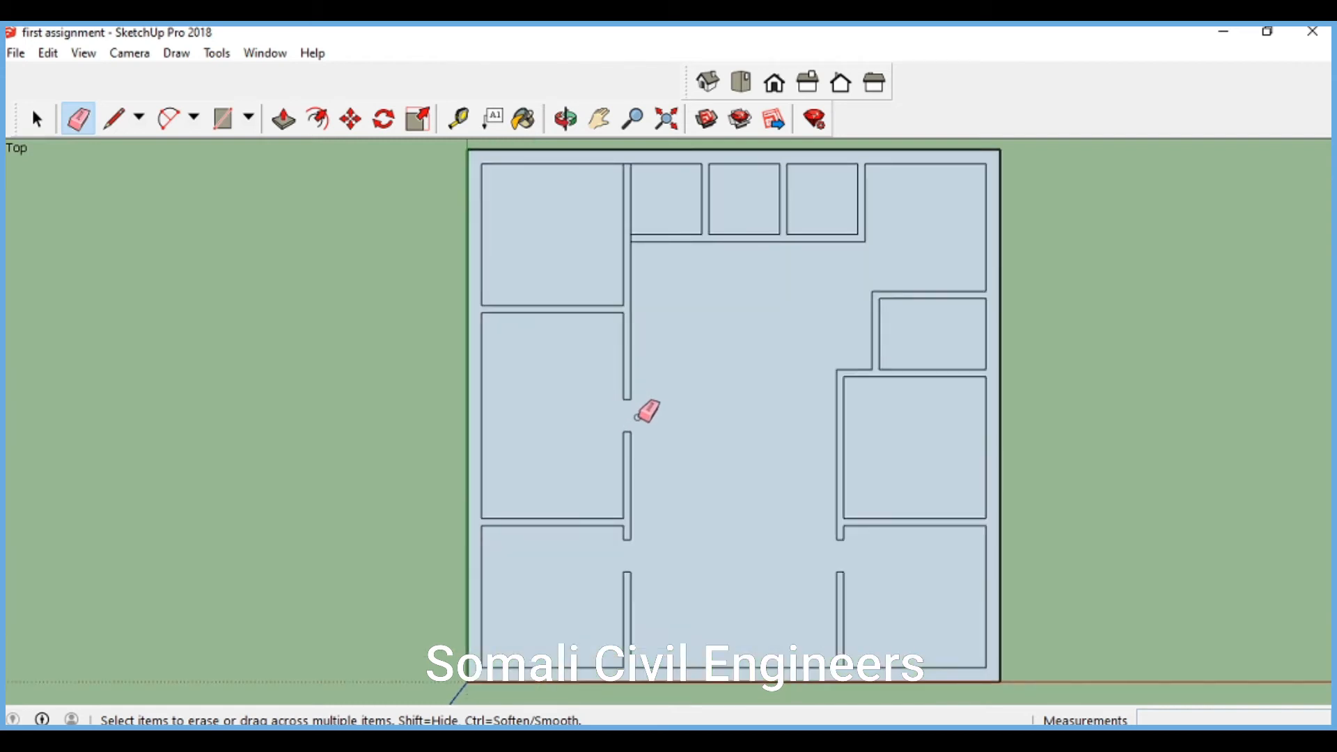
pyautogui.scroll(-2, 648, 412)
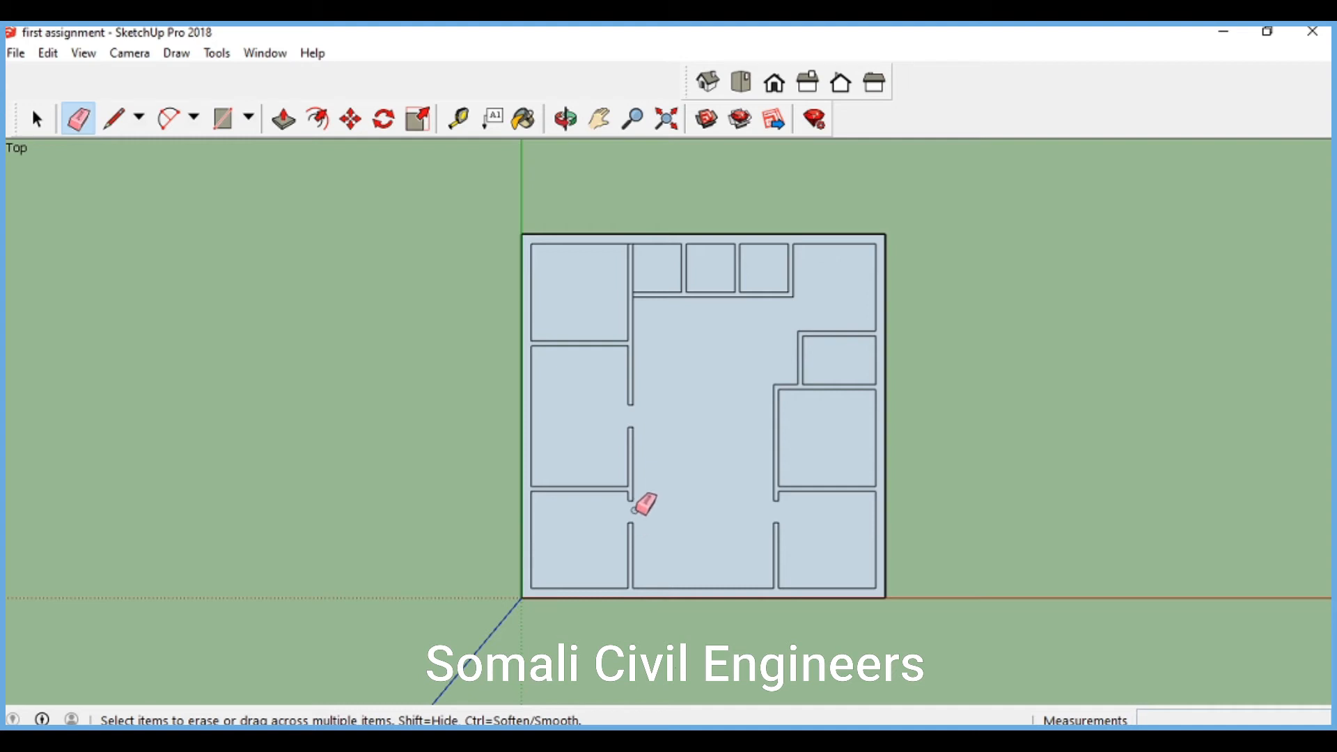
pyautogui.scroll(5, 644, 505)
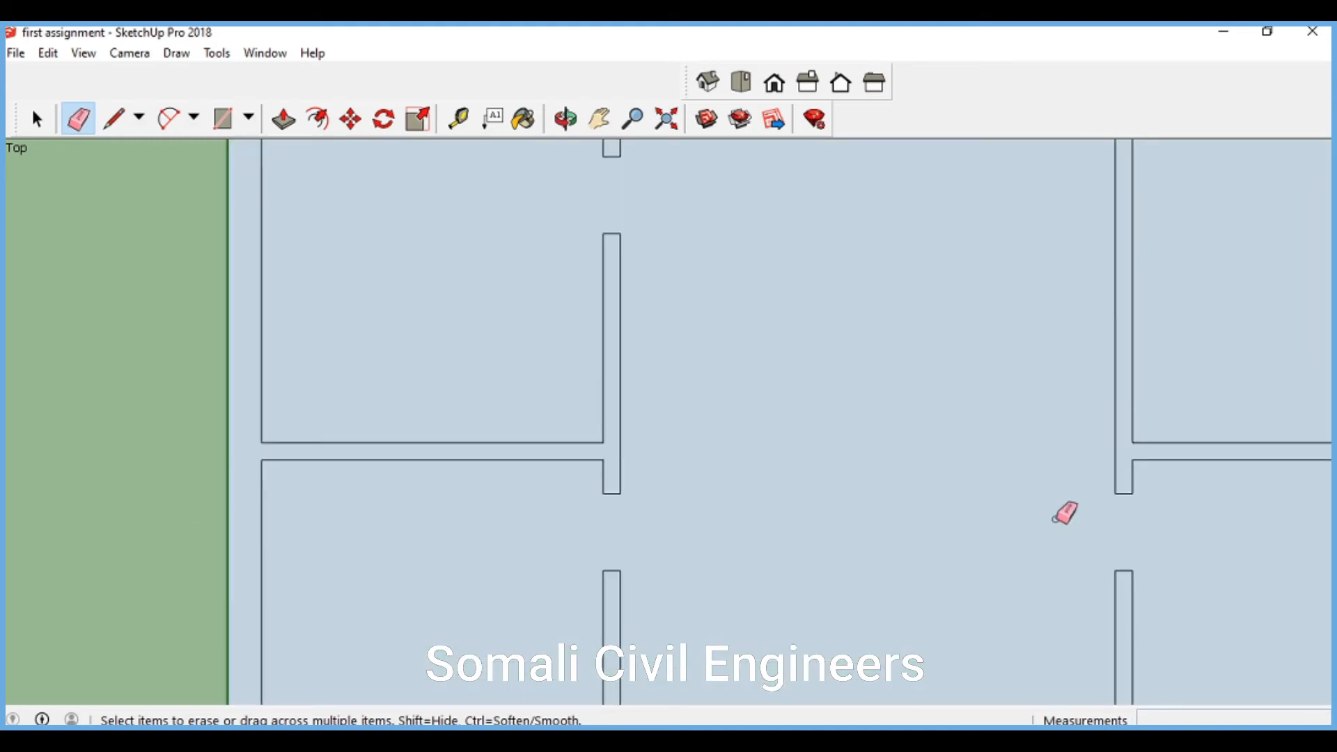
pyautogui.click(48, 54)
pyautogui.click(994, 424)
pyautogui.scroll(-2, 1128, 508)
pyautogui.scroll(-2, 914, 462)
pyautogui.scroll(3, 817, 312)
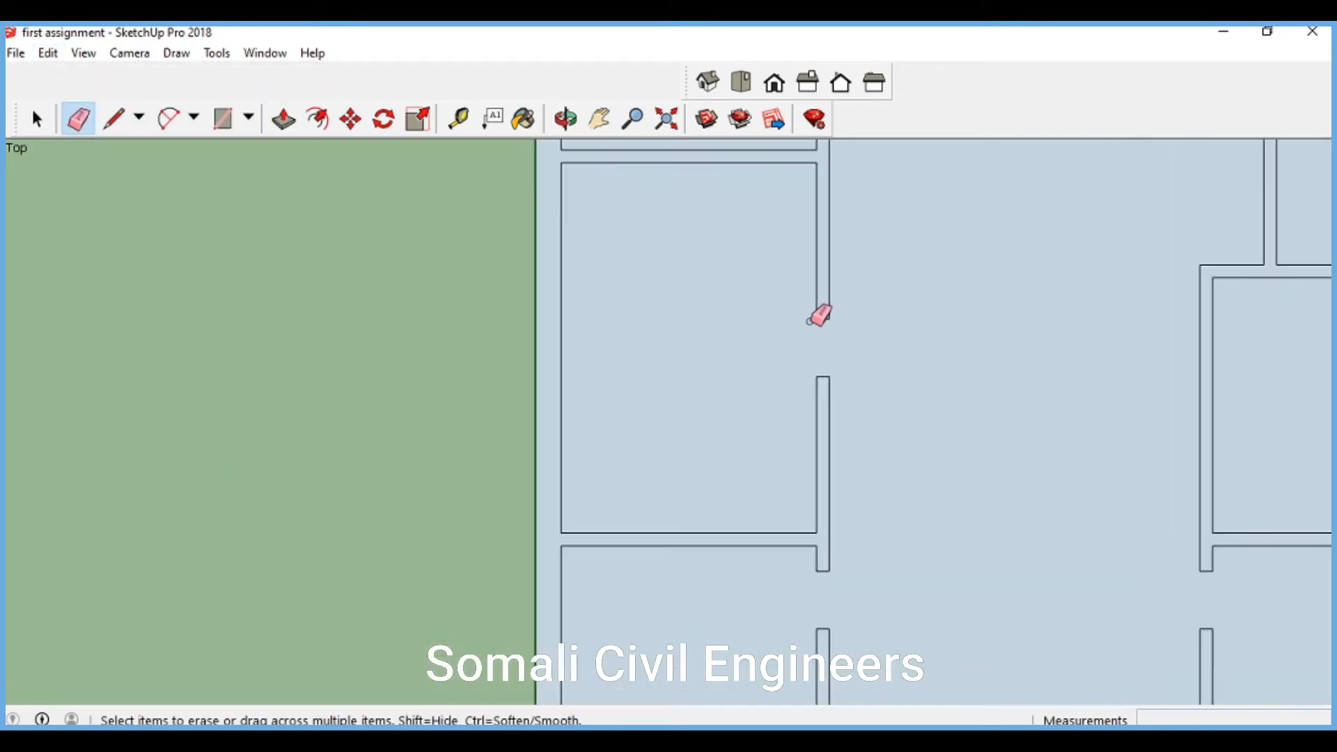
pyautogui.scroll(1, 871, 335)
pyautogui.scroll(-5, 815, 331)
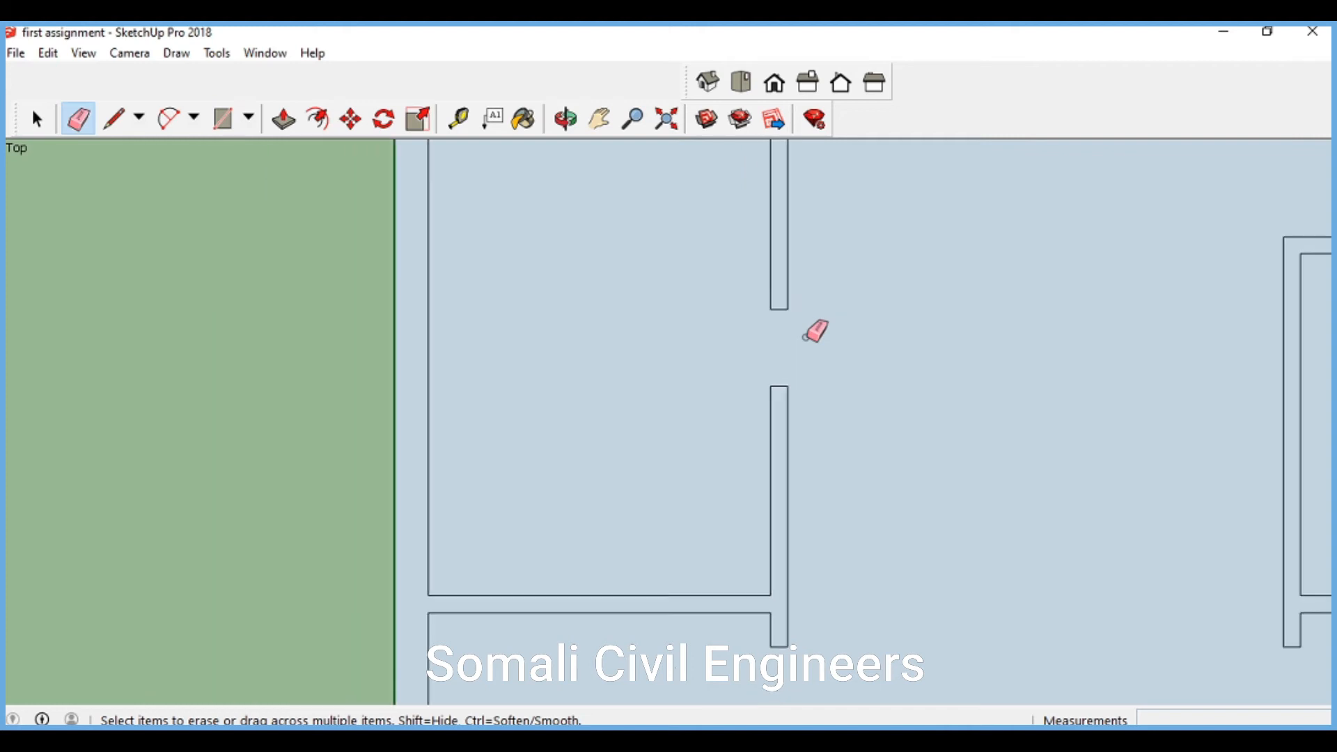
pyautogui.scroll(-2, 815, 332)
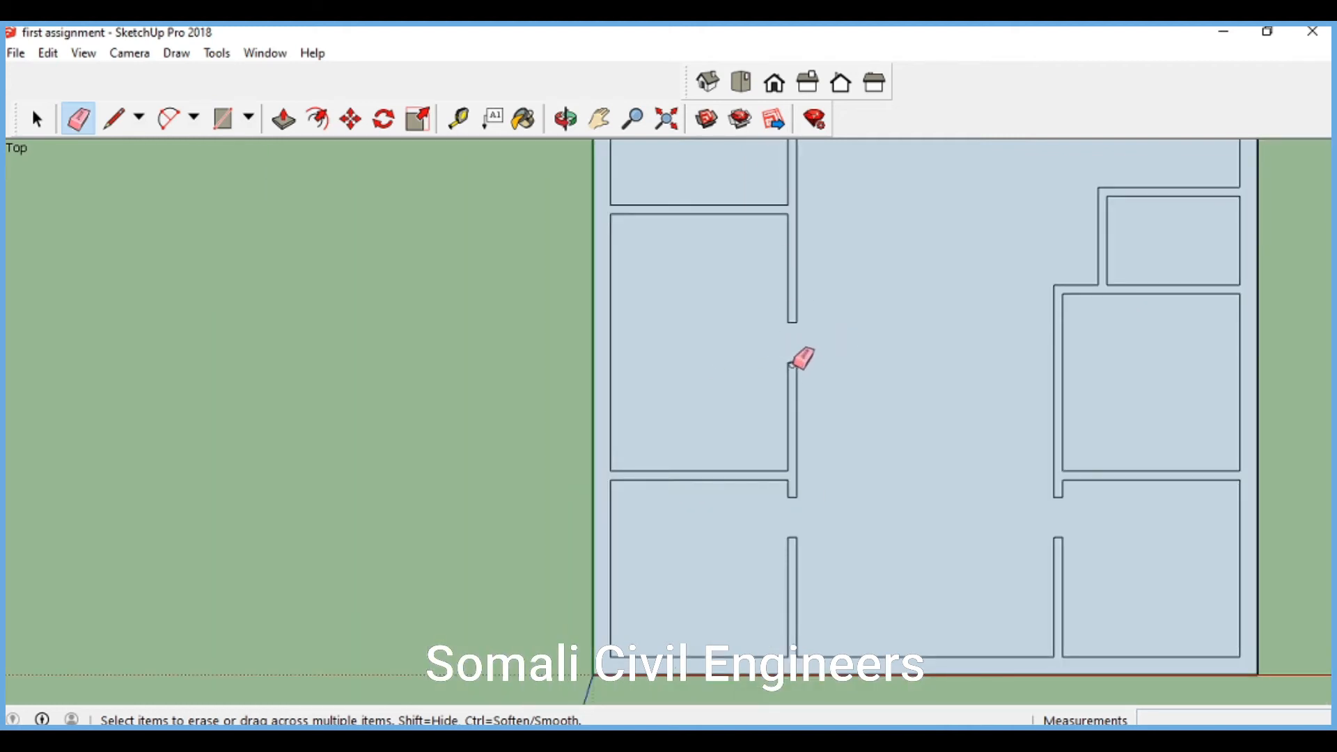
pyautogui.scroll(2, 870, 319)
pyautogui.scroll(3, 679, 357)
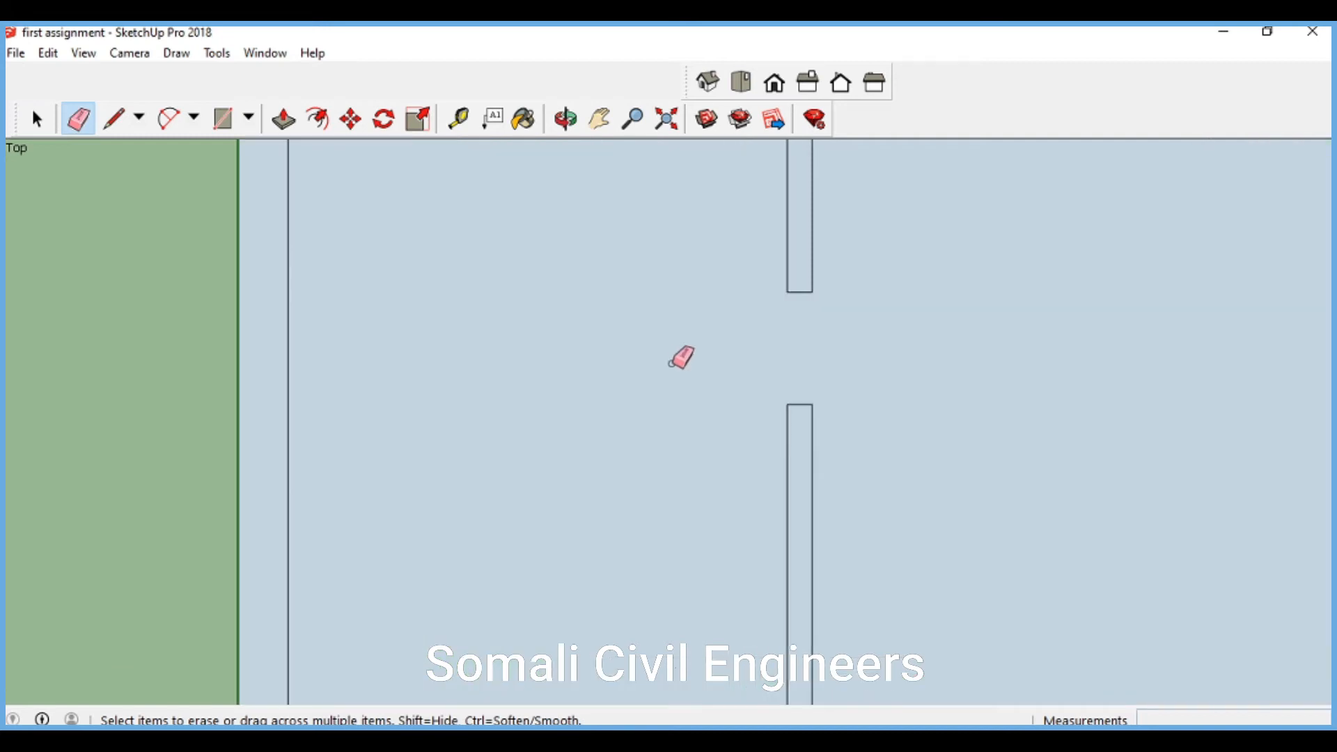
pyautogui.scroll(-4, 805, 343)
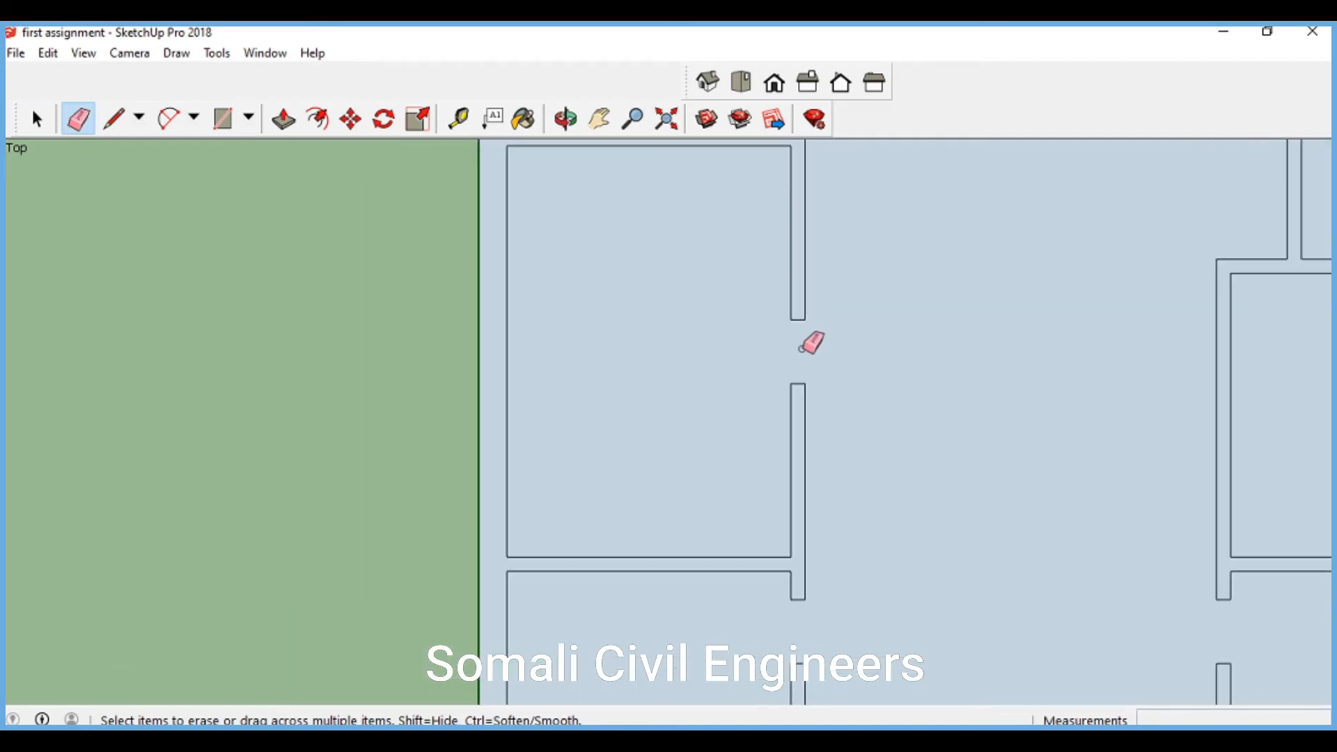
pyautogui.click(352, 120)
pyautogui.click(667, 119)
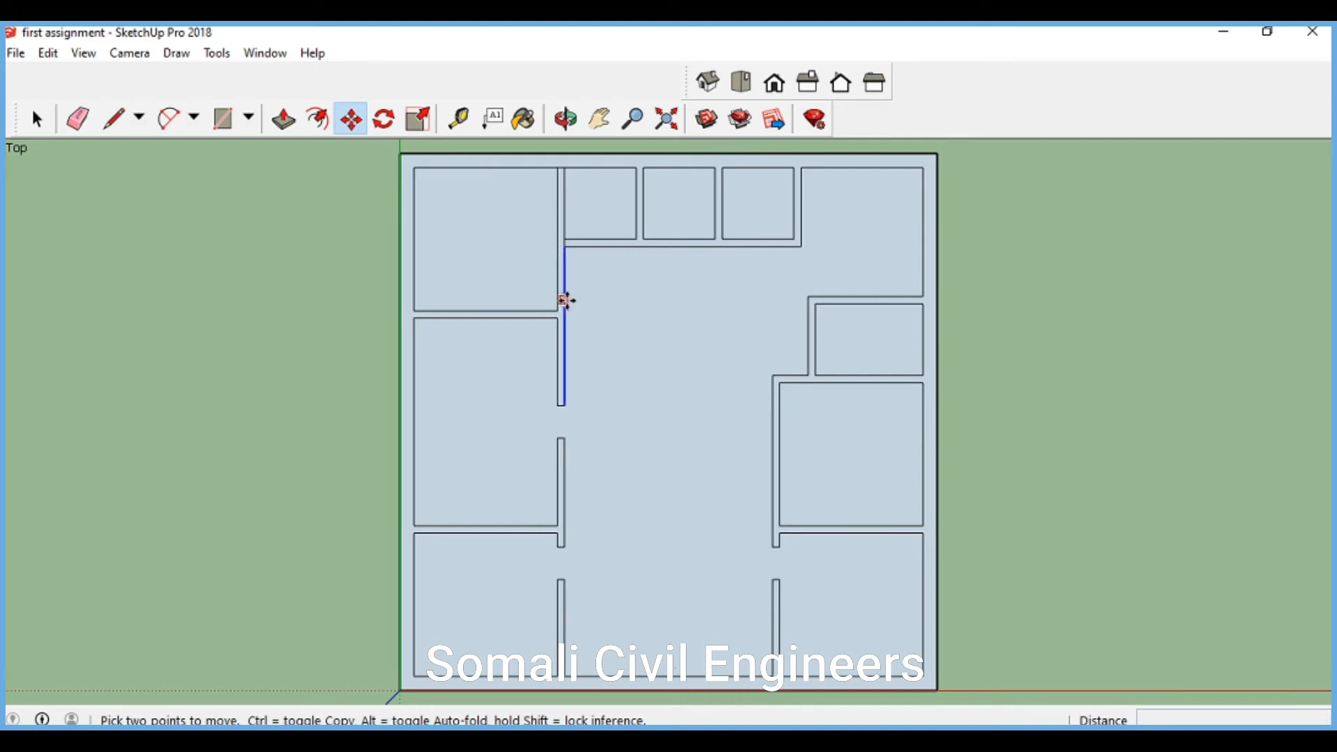
pyautogui.press('space')
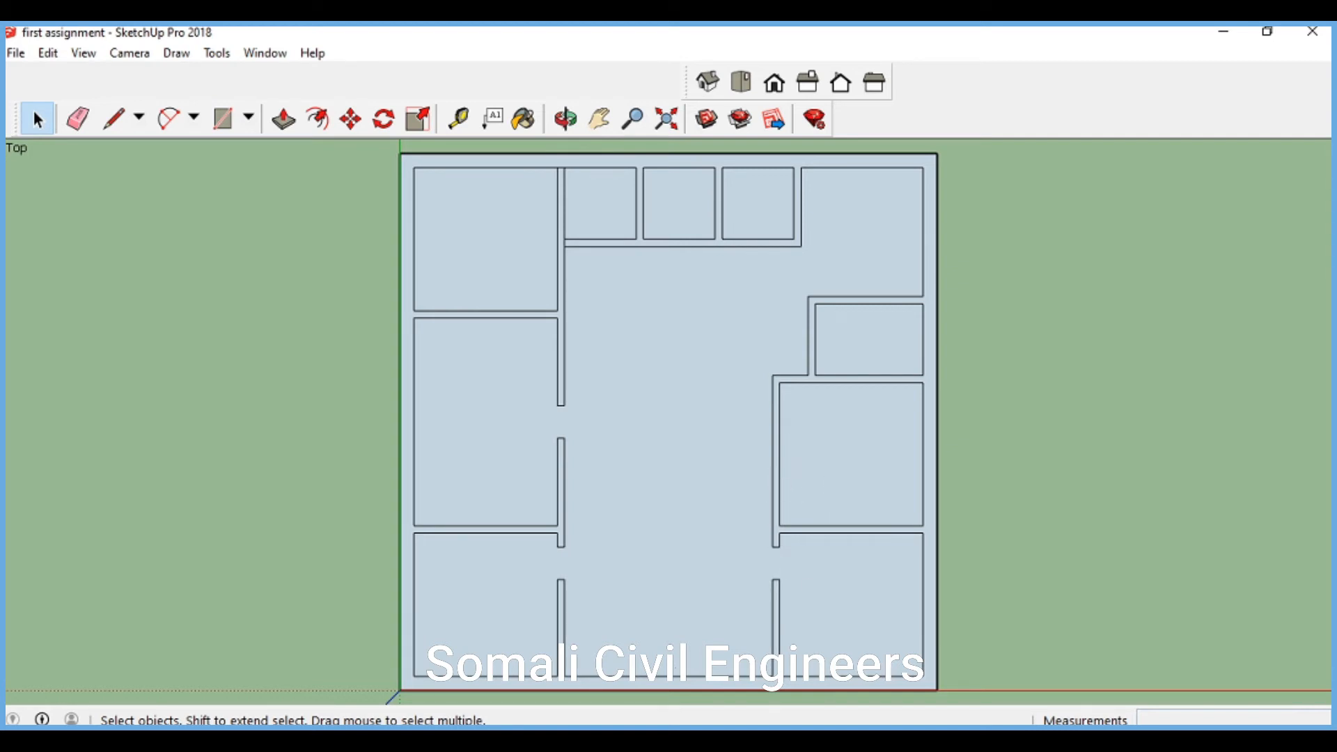
# Place a horizontal guide 0.4 m above the middle-right room's lower wall edge and another 0.9 m above that guide
pyautogui.click(459, 119)
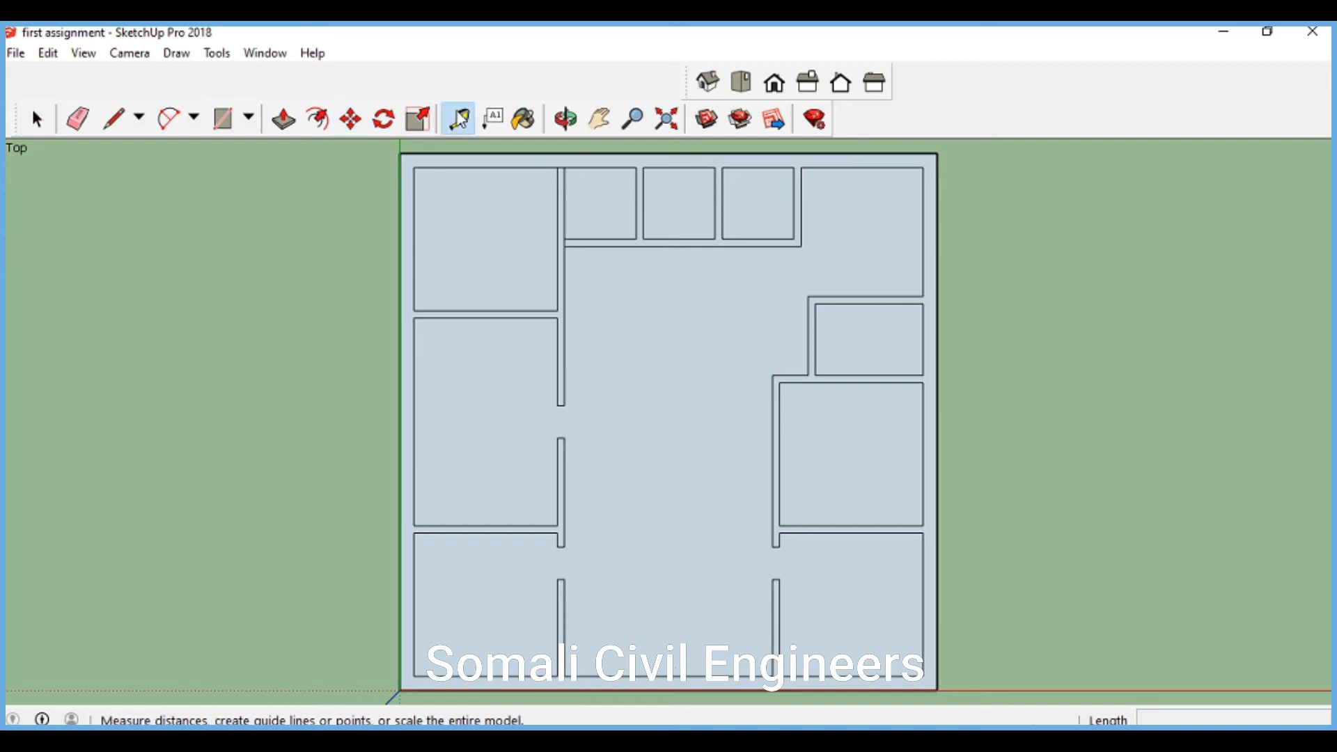
pyautogui.click(794, 526)
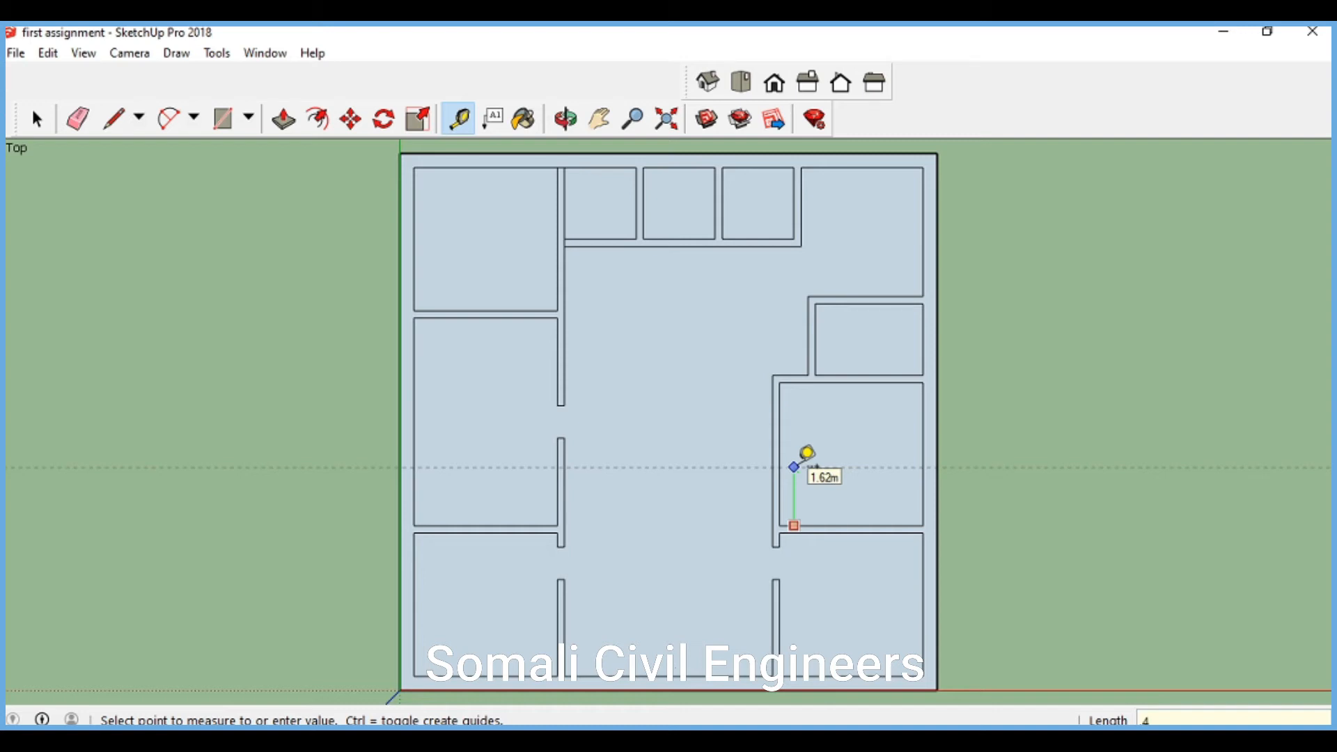
pyautogui.write('4')
pyautogui.press('Return')
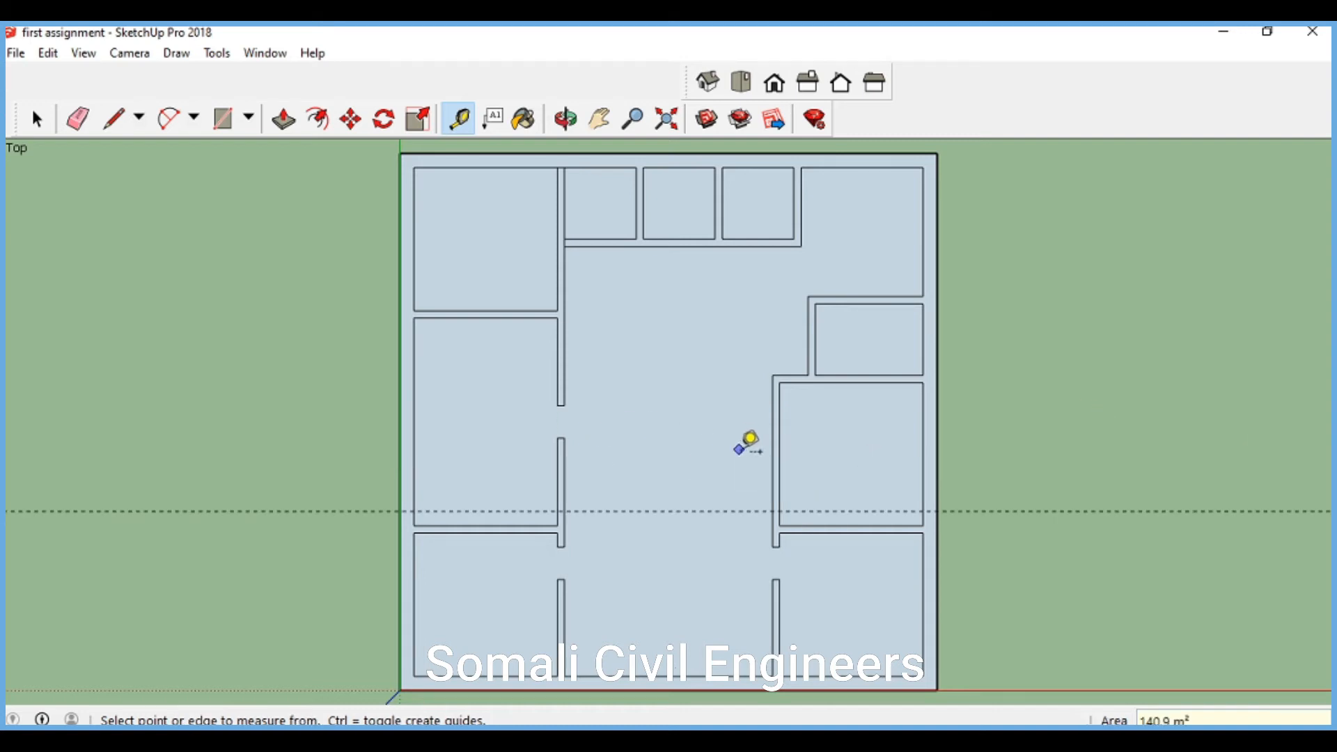
pyautogui.click(824, 512)
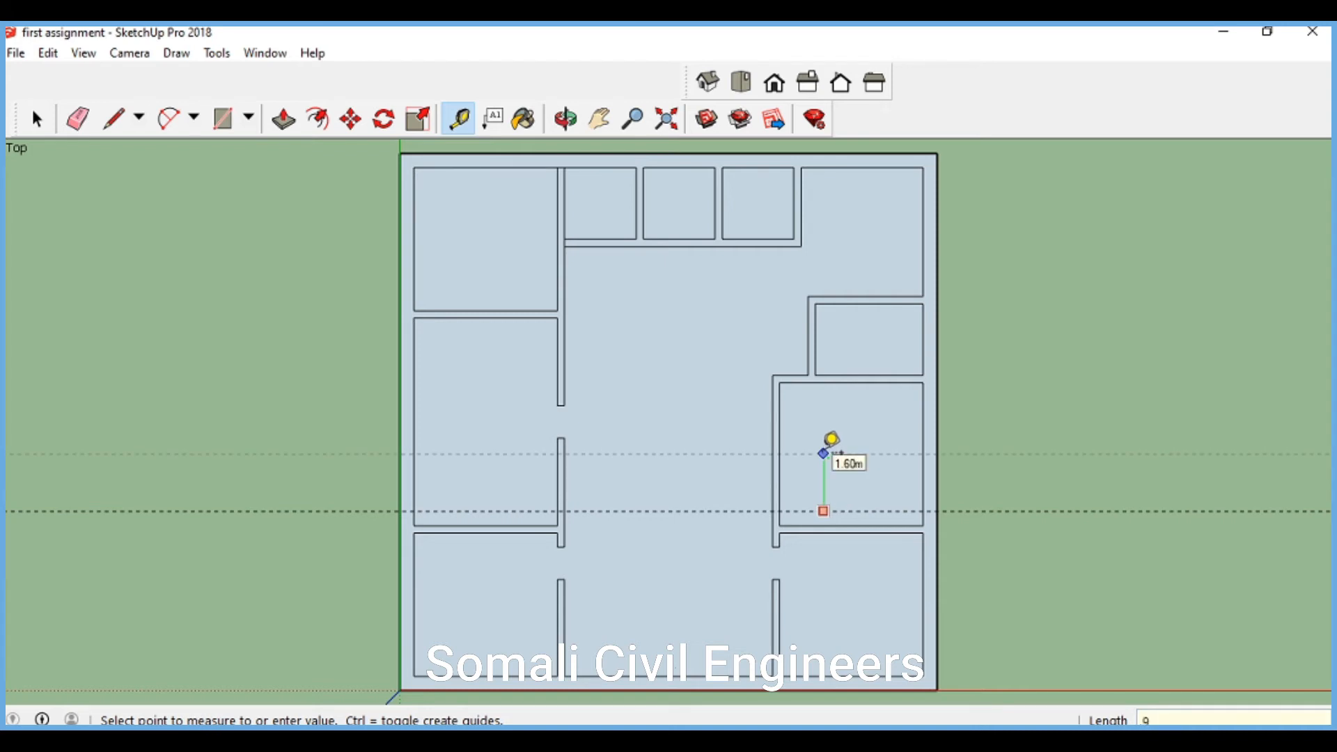
pyautogui.press('Return')
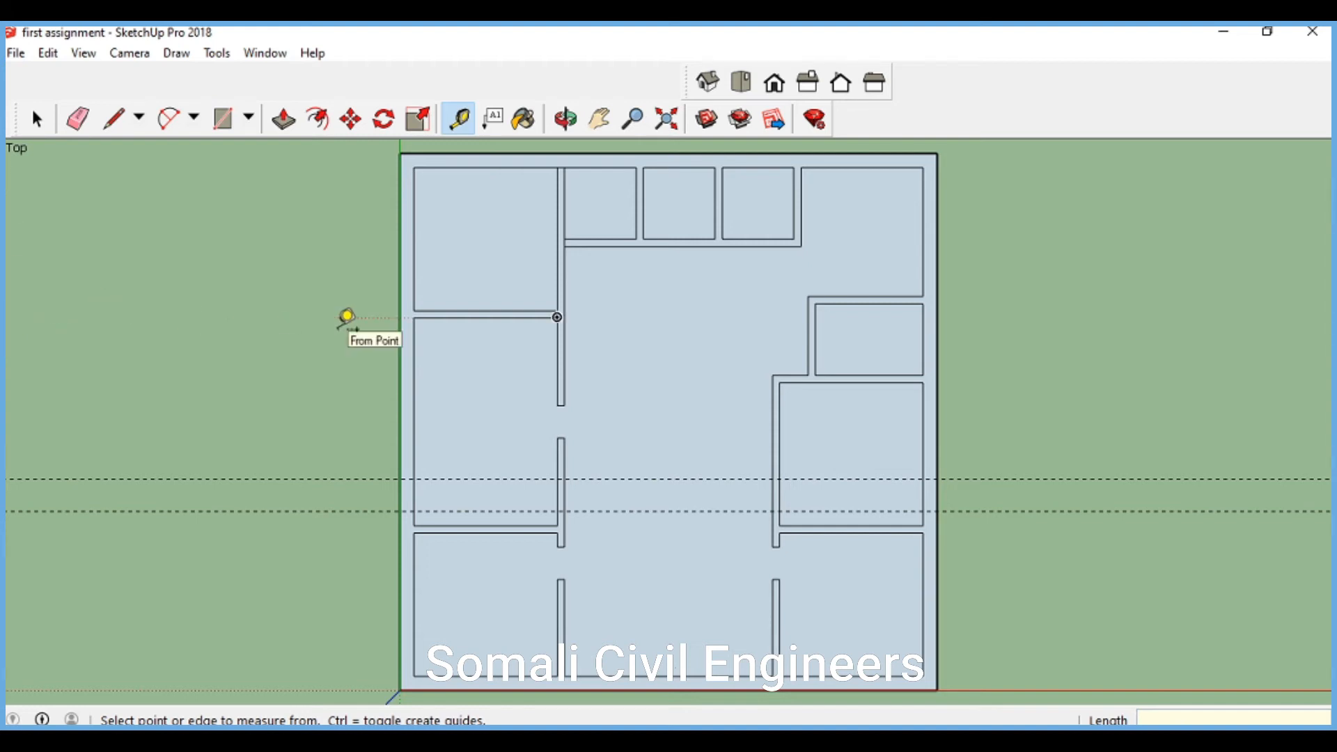
# Draw two 0.20 m lines across the middle-right room's corridor wall, one along each guide
pyautogui.click(113, 119)
pyautogui.scroll(4, 794, 478)
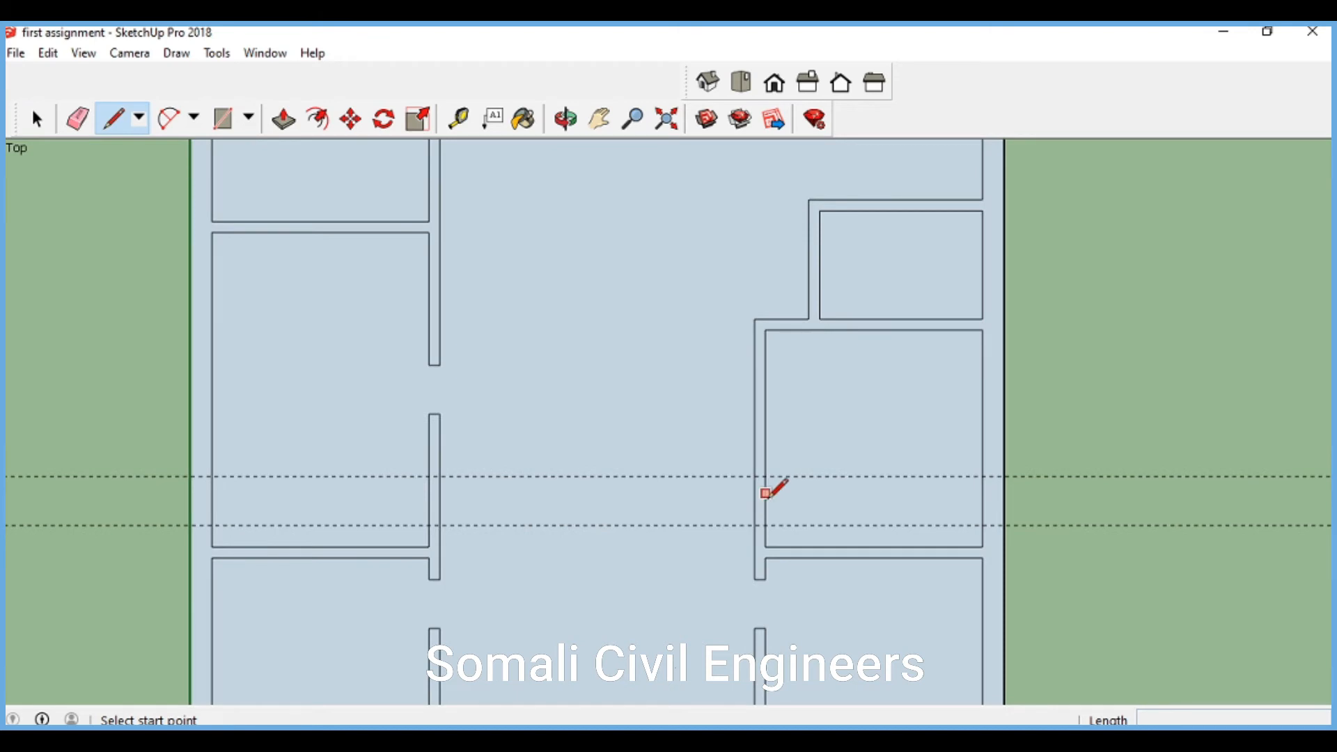
pyautogui.scroll(1, 764, 521)
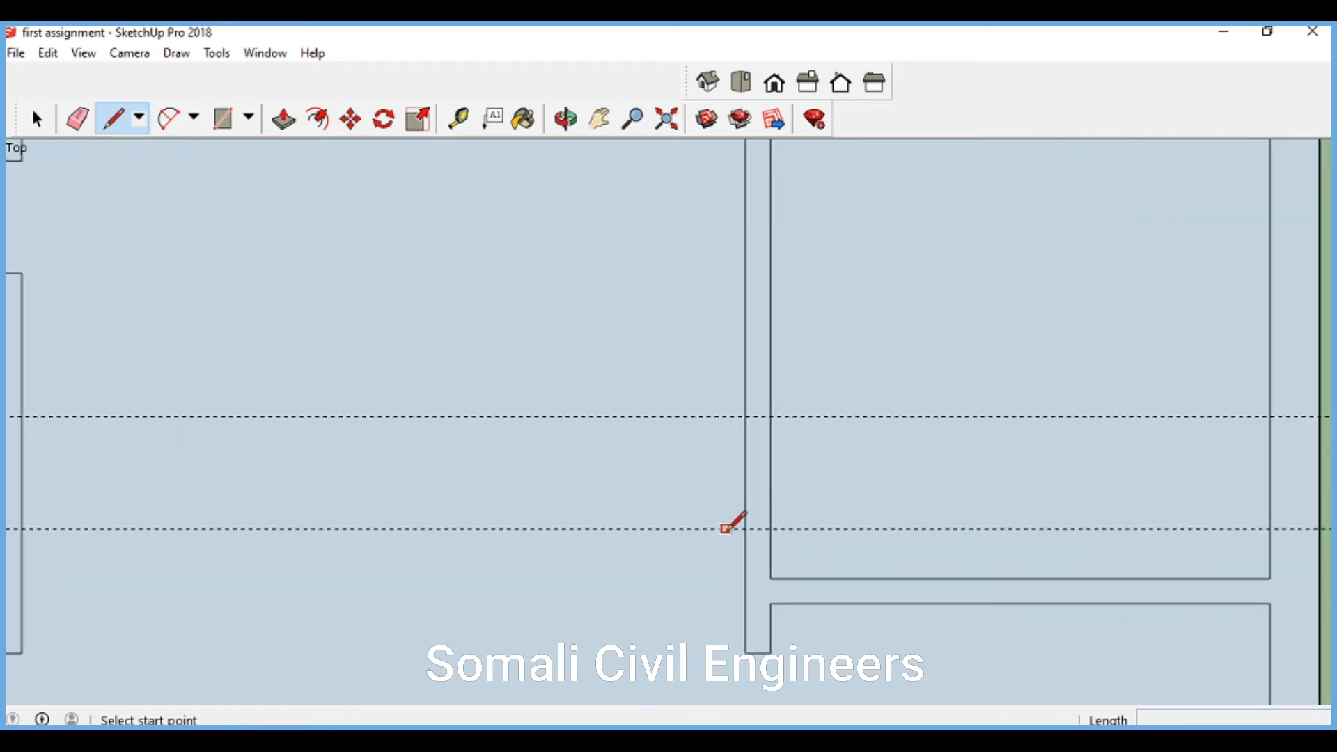
pyautogui.click(746, 529)
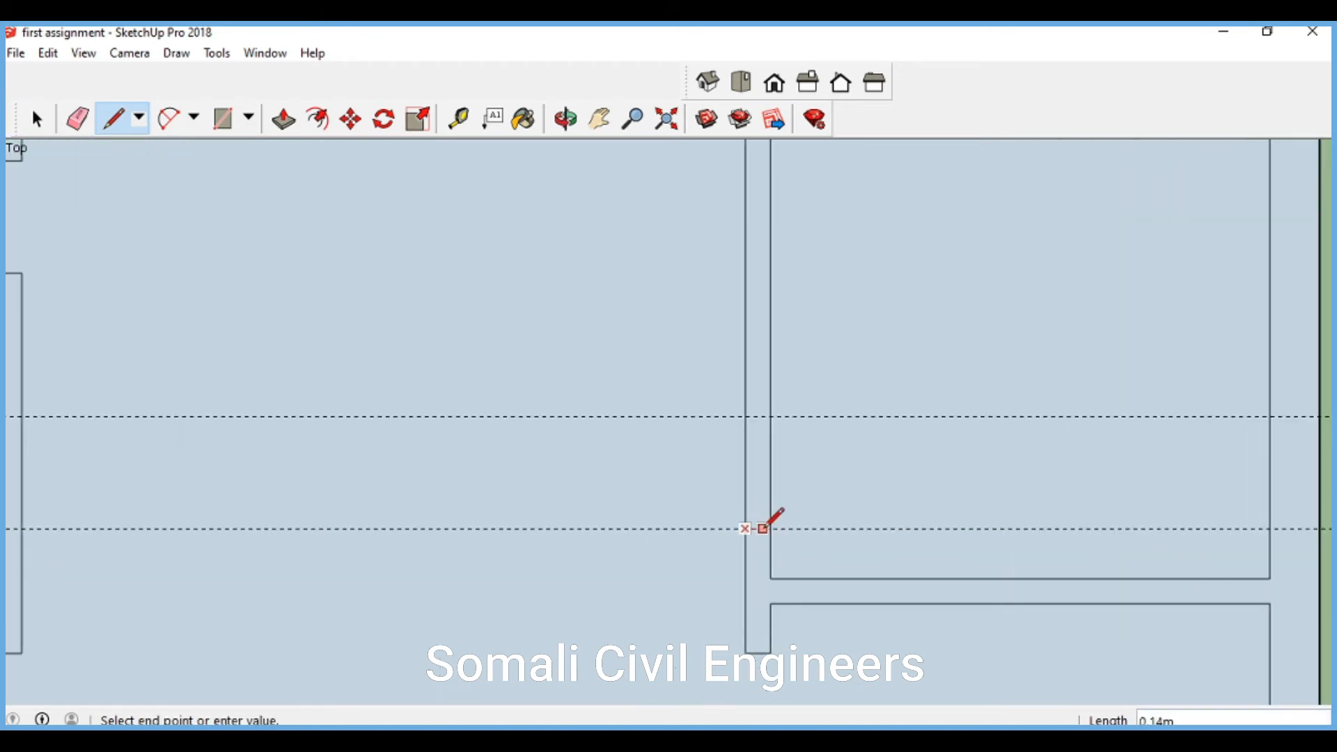
pyautogui.click(771, 528)
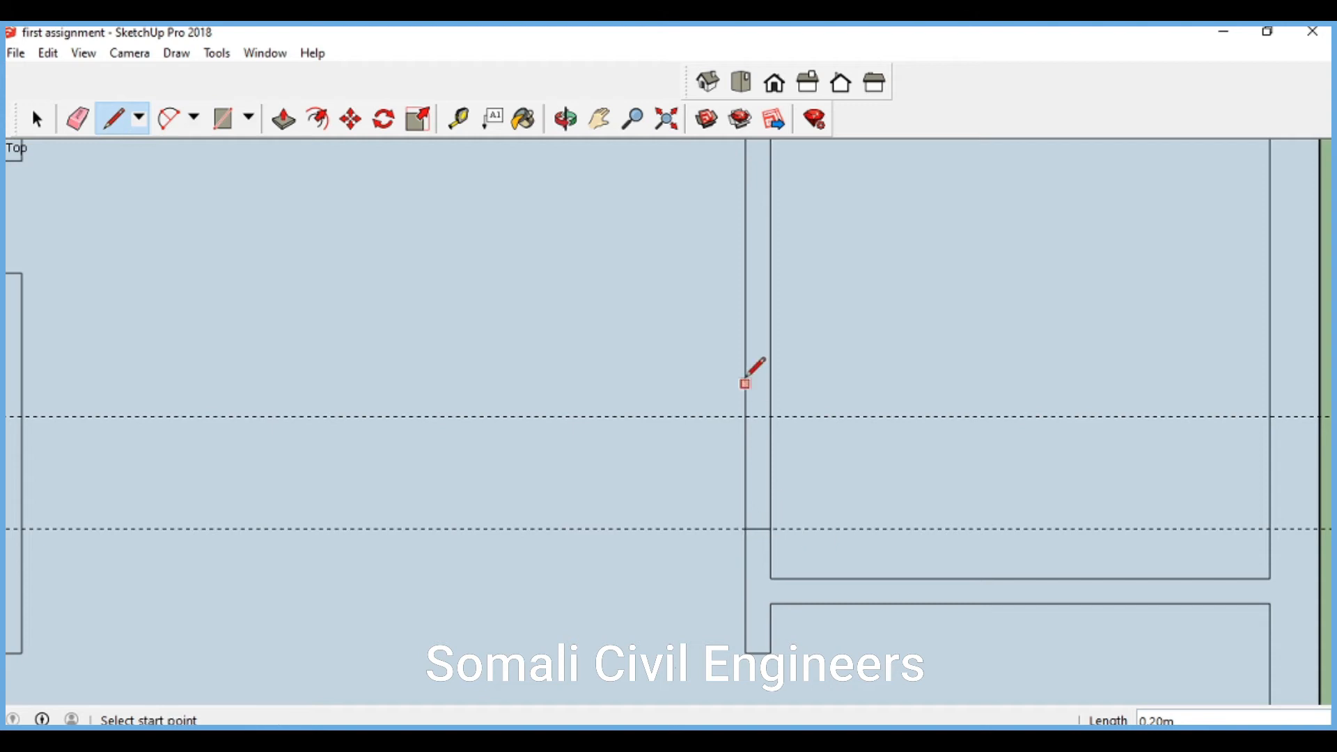
pyautogui.click(746, 416)
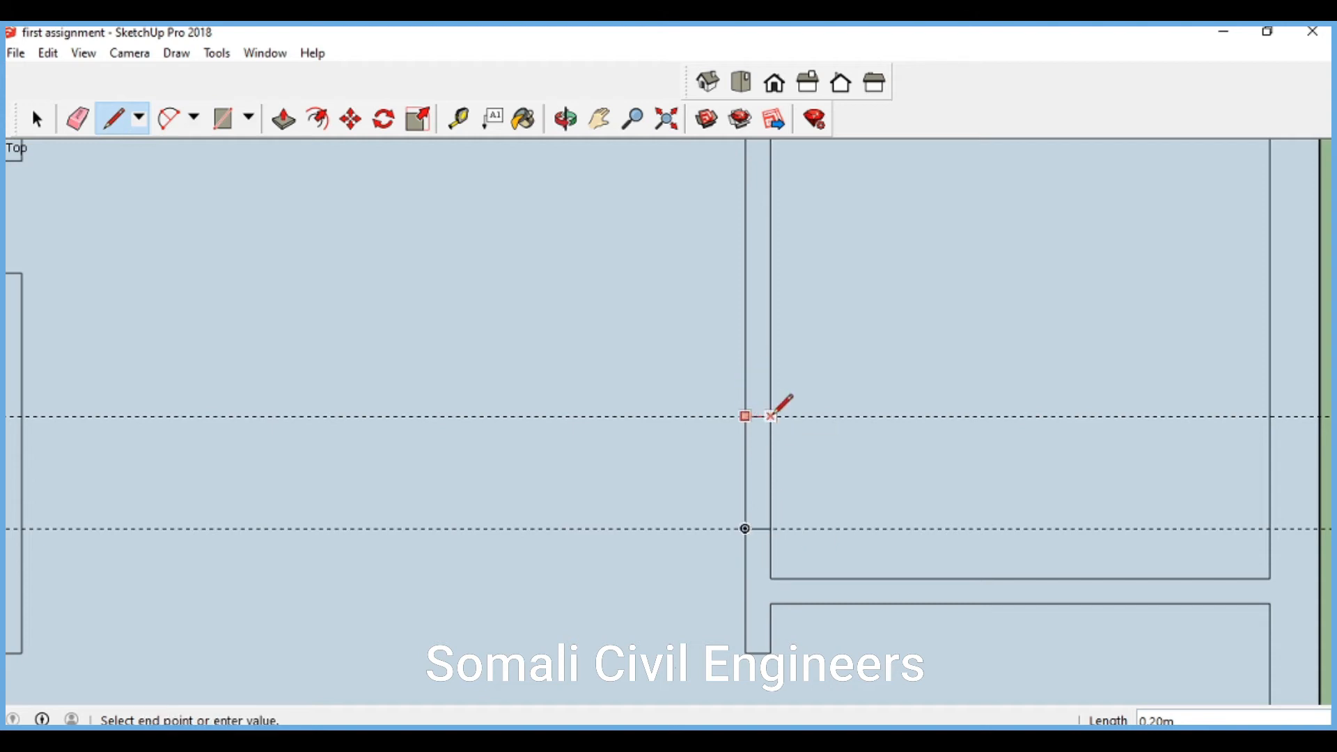
pyautogui.click(771, 416)
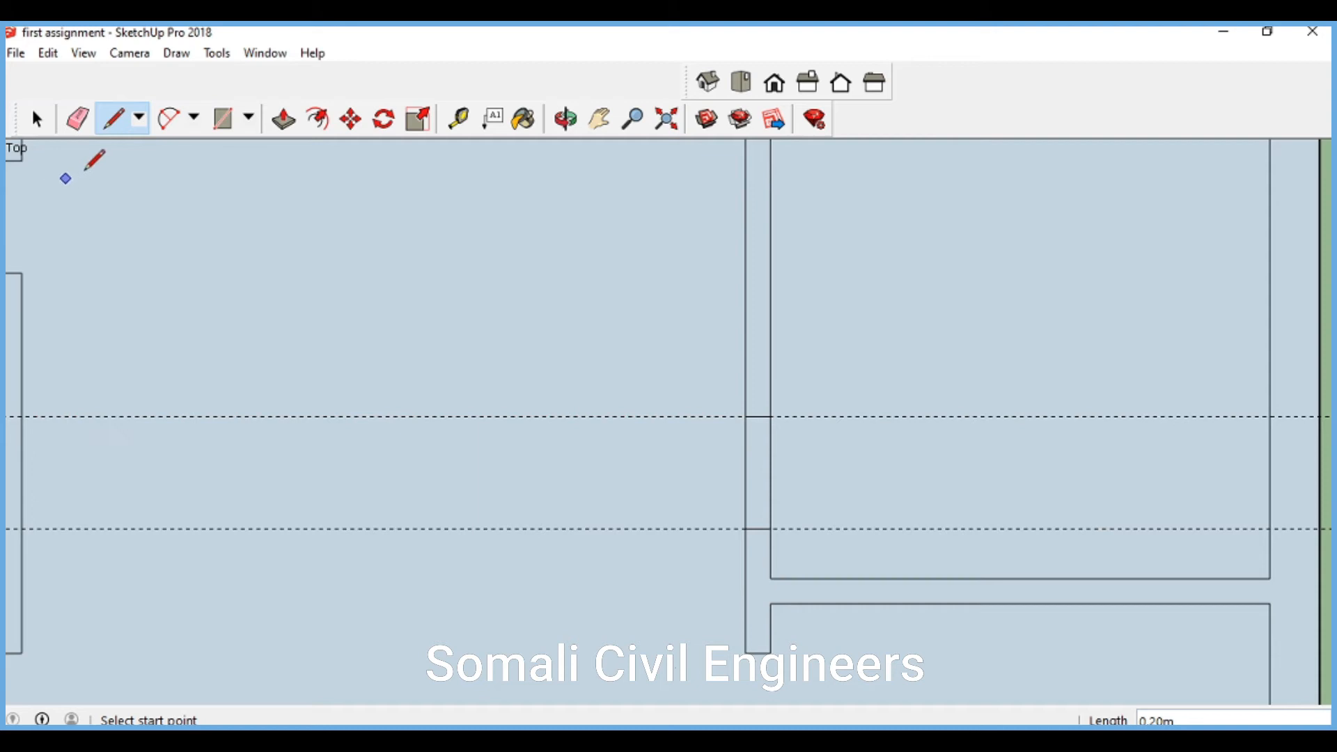
# Delete all guides and erase both wall edges between the door lines to open the middle-right room's doorway
pyautogui.click(49, 53)
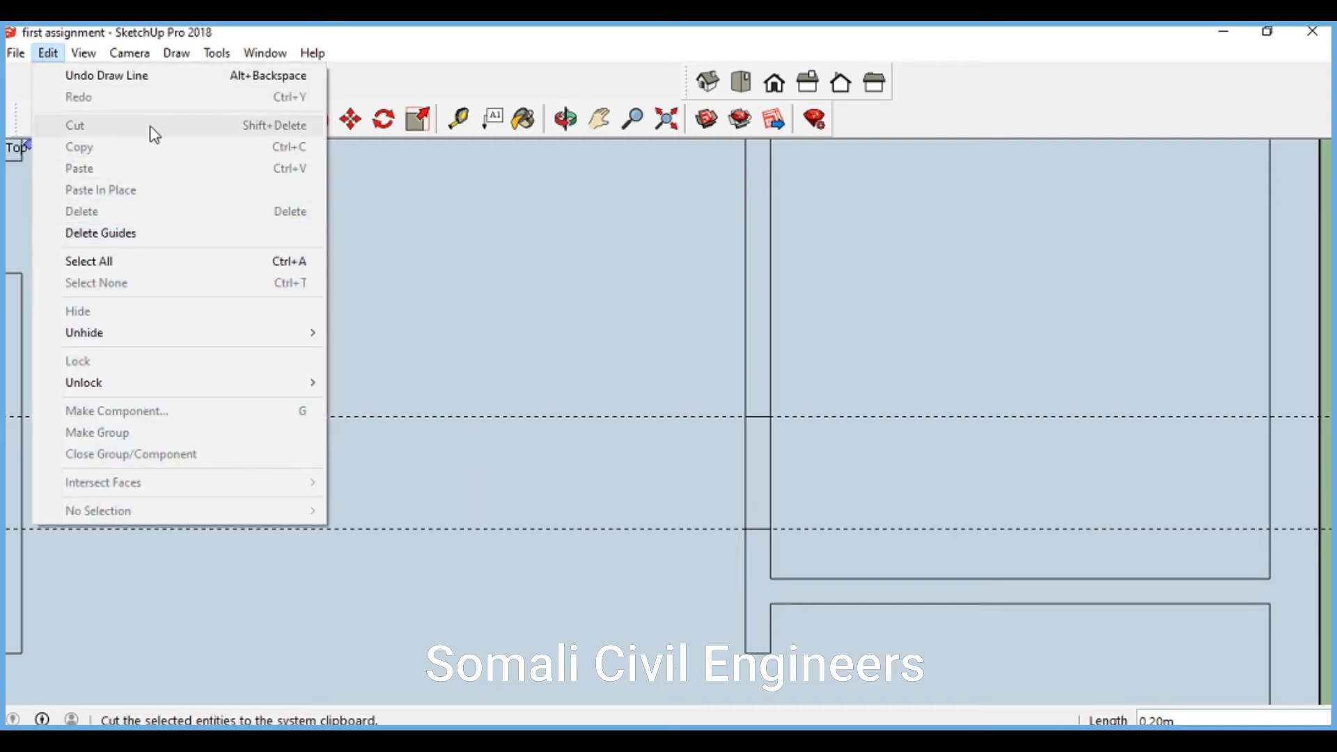
pyautogui.click(224, 235)
pyautogui.click(27, 123)
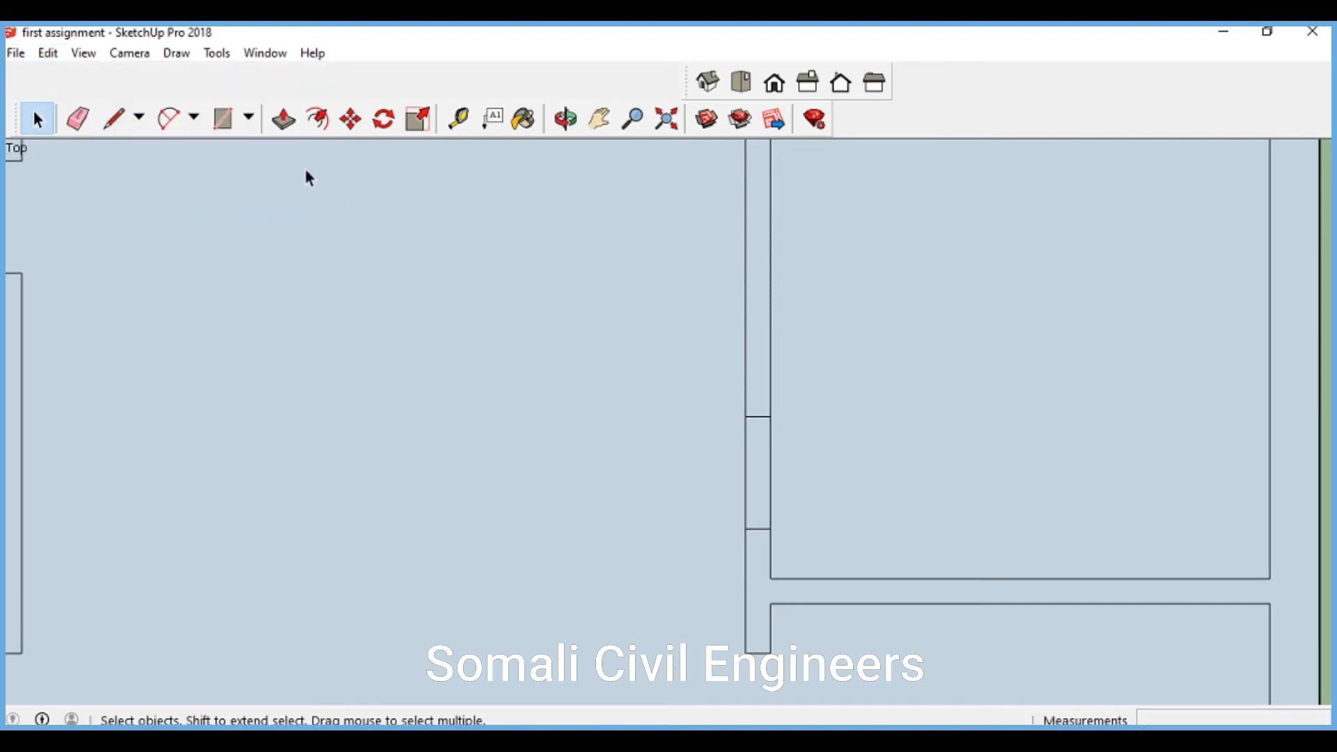
pyautogui.click(77, 122)
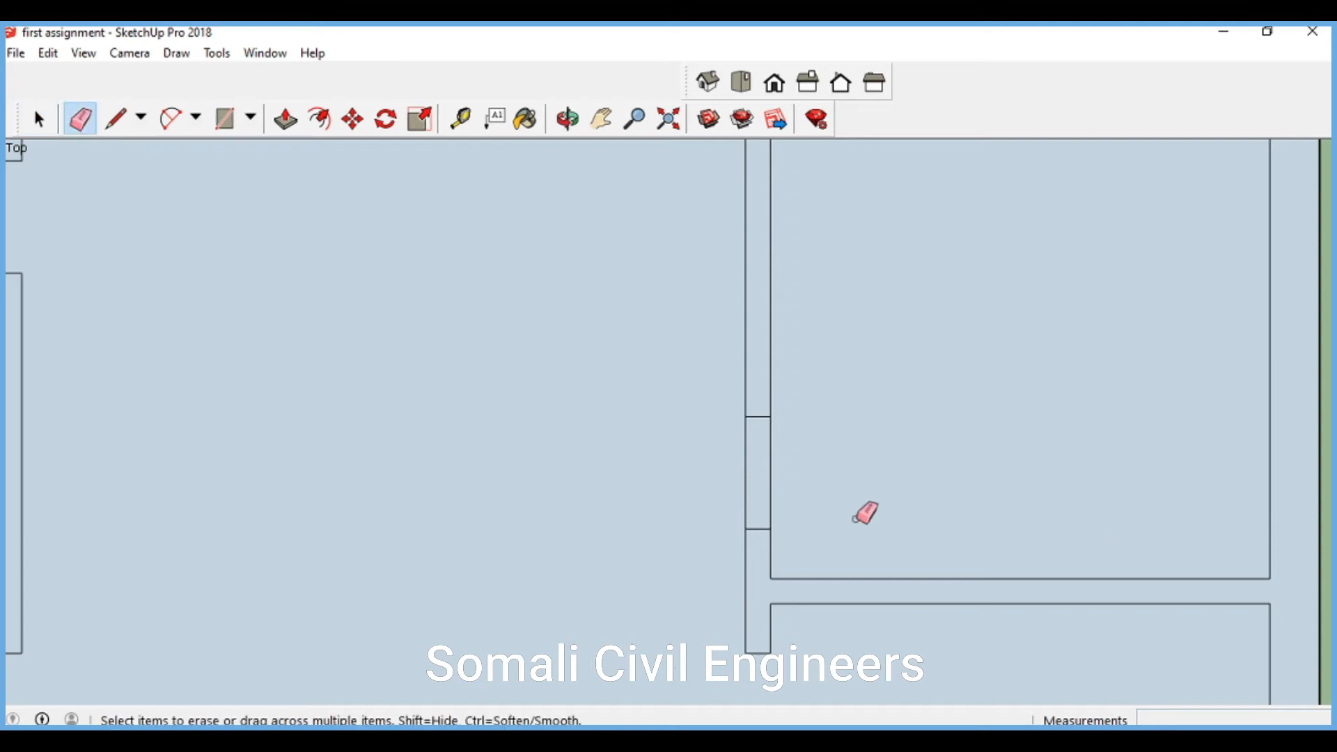
pyautogui.click(754, 467)
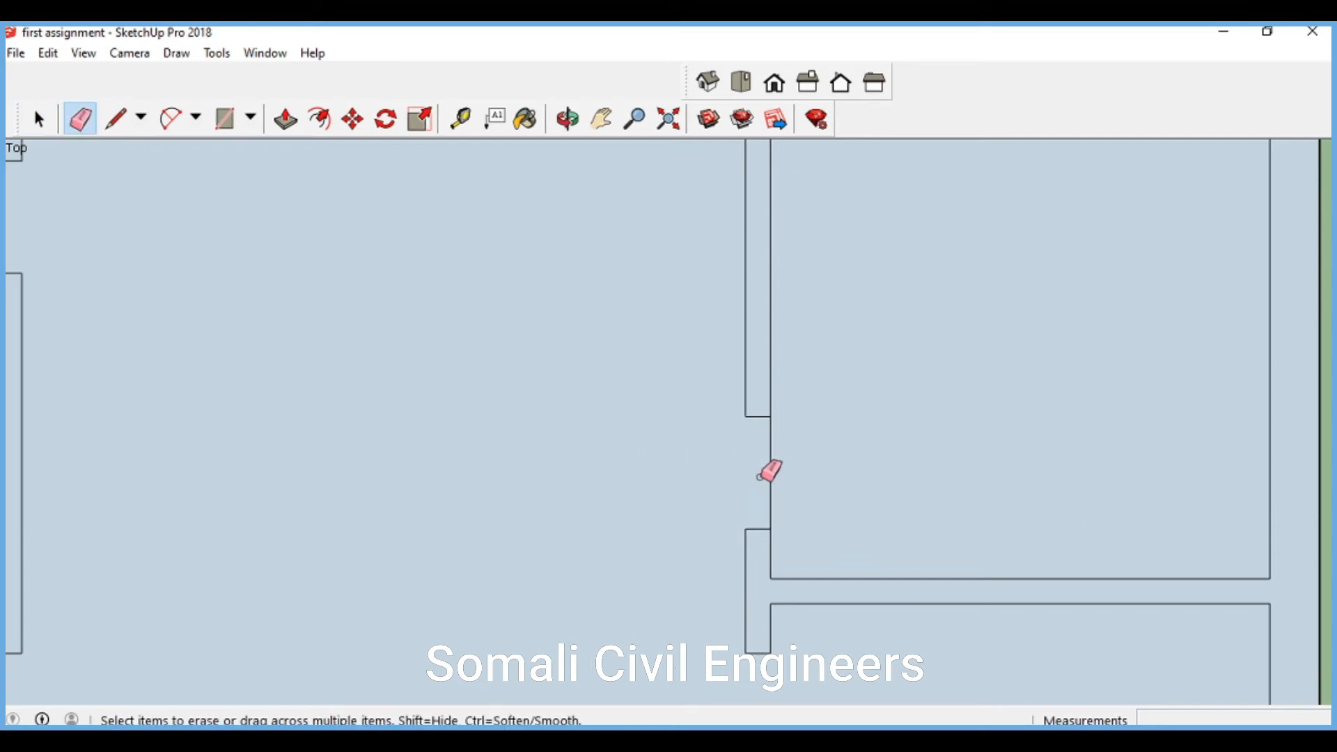
pyautogui.click(769, 468)
pyautogui.scroll(-2, 666, 410)
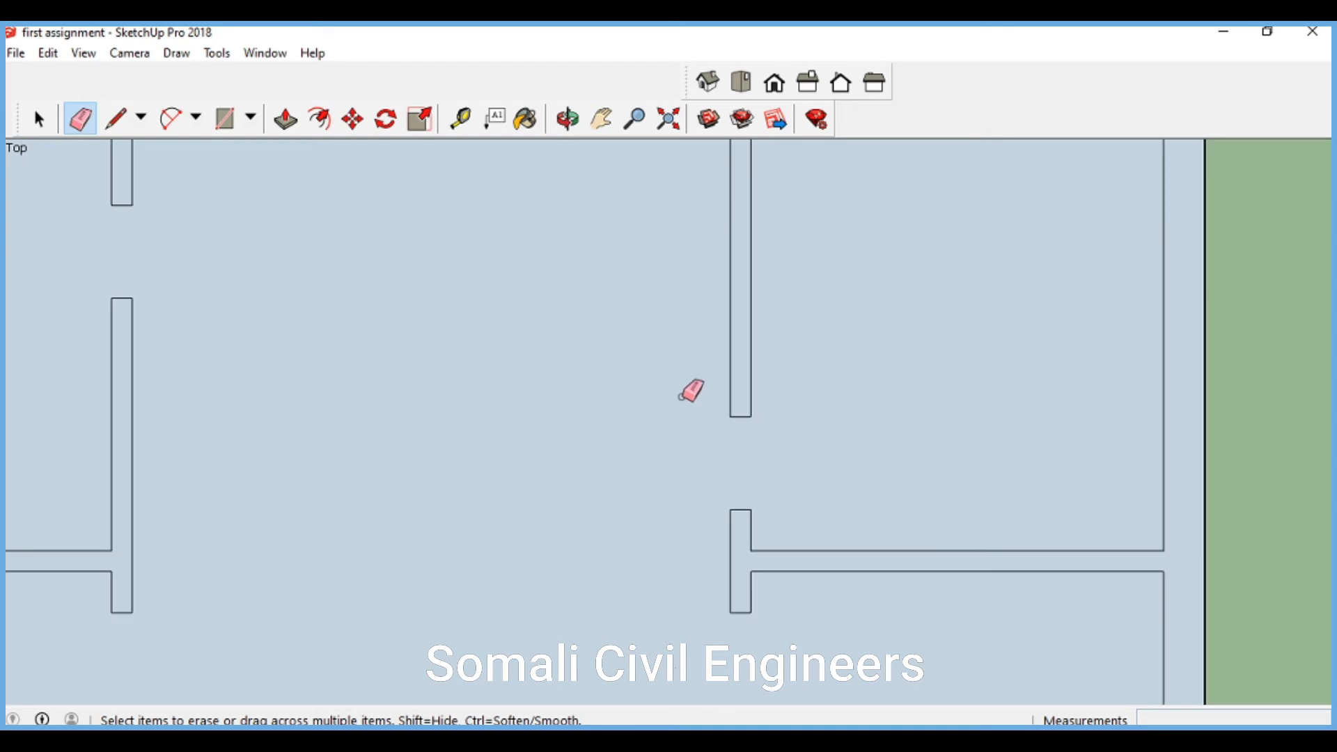
# Examine the doorways cut so far and the upper-left room's corridor wall within the whole floor plan
pyautogui.scroll(-2, 651, 352)
pyautogui.scroll(-4, 647, 345)
pyautogui.scroll(2, 639, 228)
pyautogui.scroll(-3, 640, 227)
pyautogui.scroll(2, 640, 229)
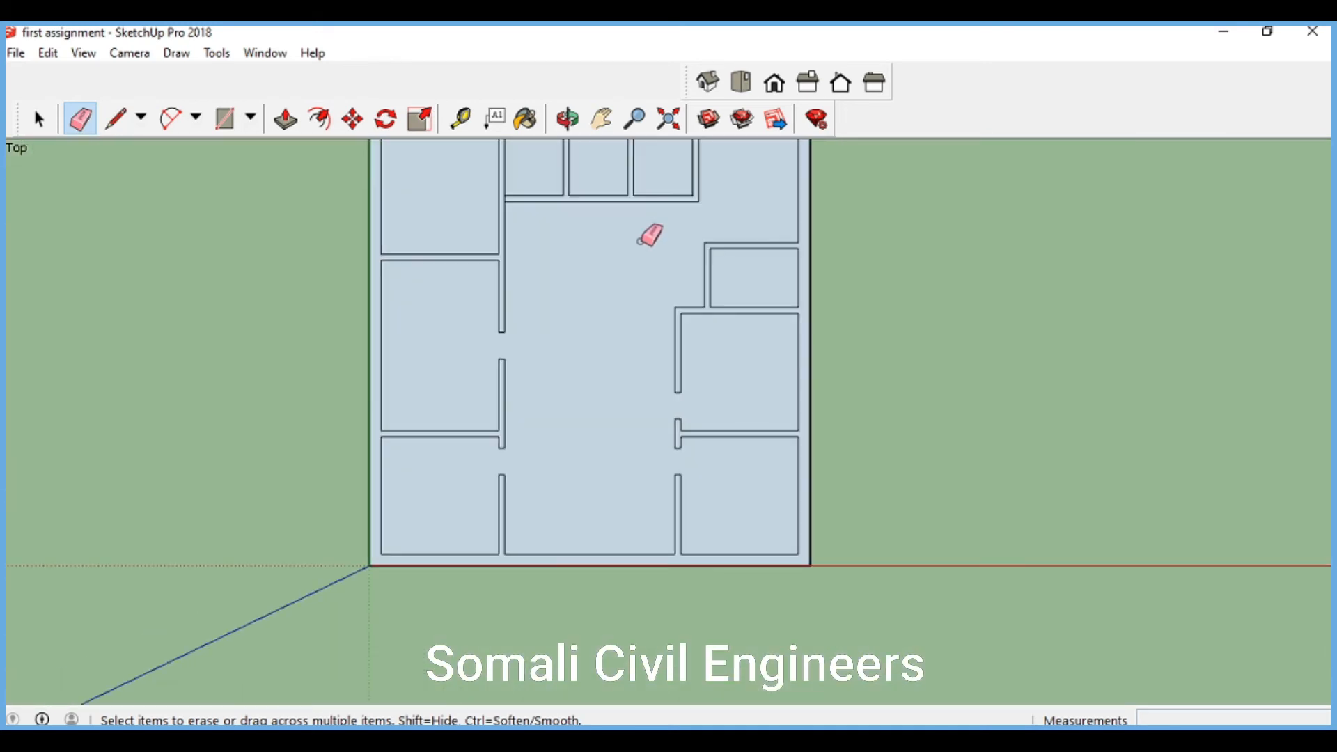
pyautogui.scroll(-1, 641, 234)
pyautogui.scroll(2, 509, 235)
pyautogui.scroll(-1, 520, 233)
pyautogui.scroll(5, 548, 191)
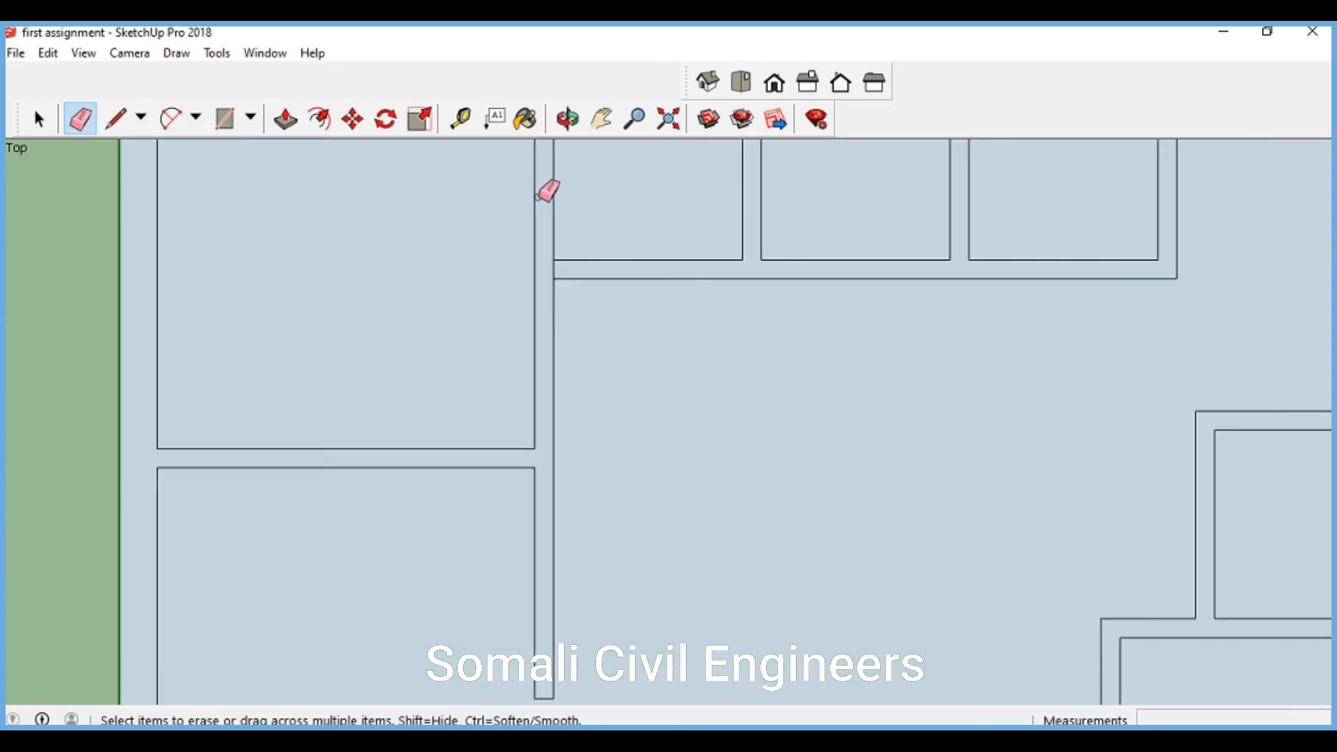
pyautogui.scroll(-3, 549, 201)
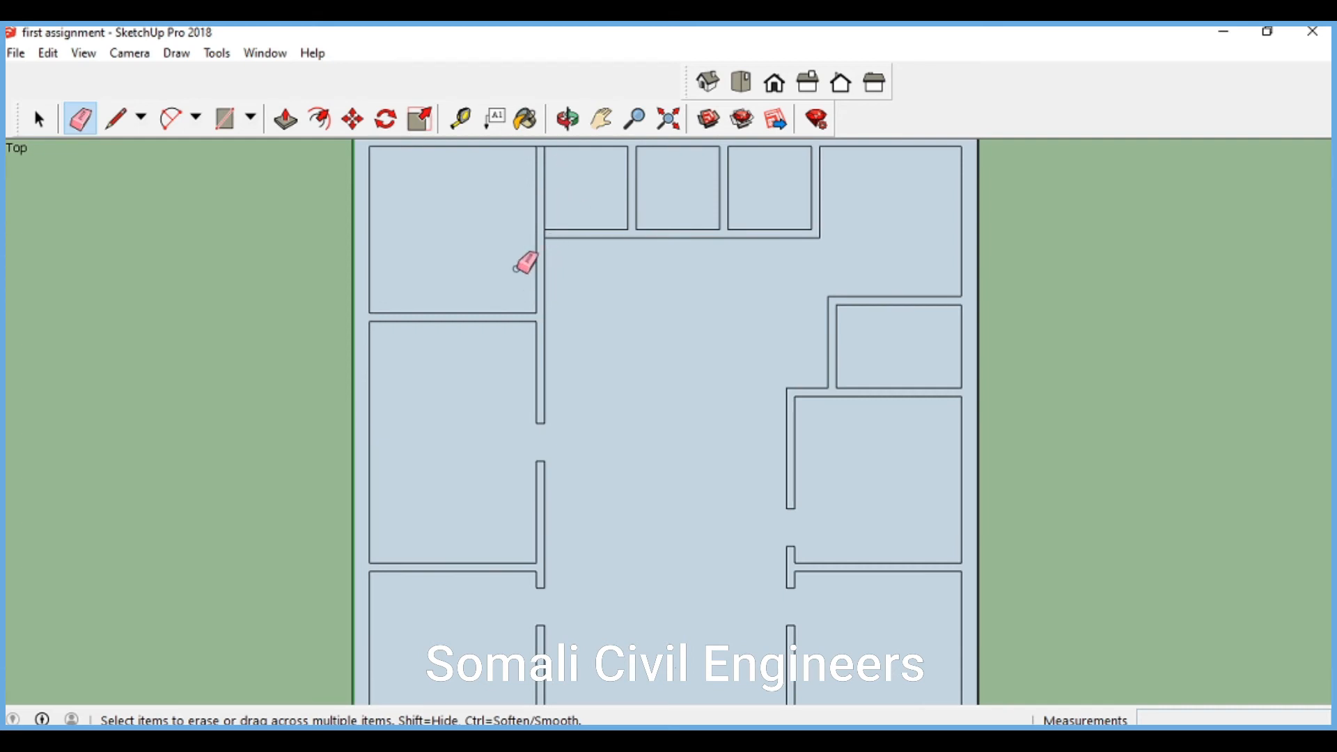
pyautogui.scroll(-1, 550, 237)
pyautogui.scroll(2, 528, 268)
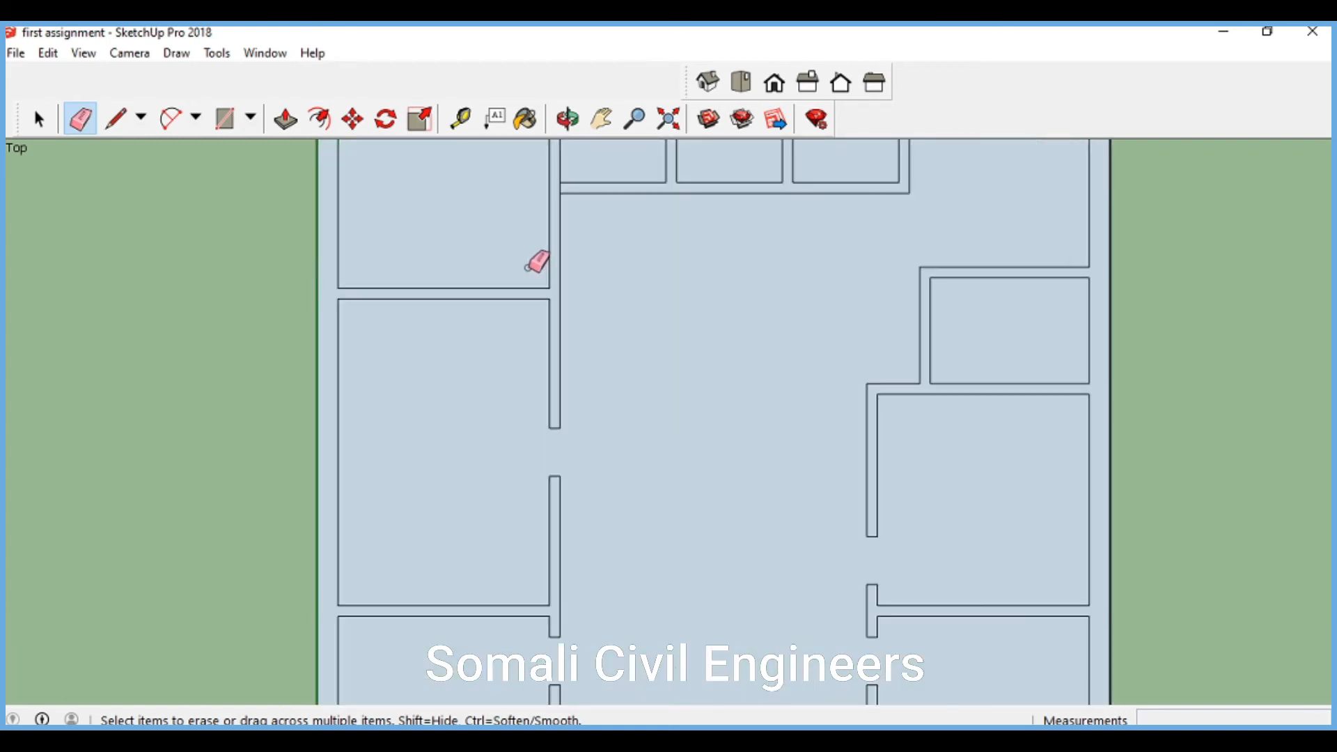
pyautogui.scroll(-2, 538, 263)
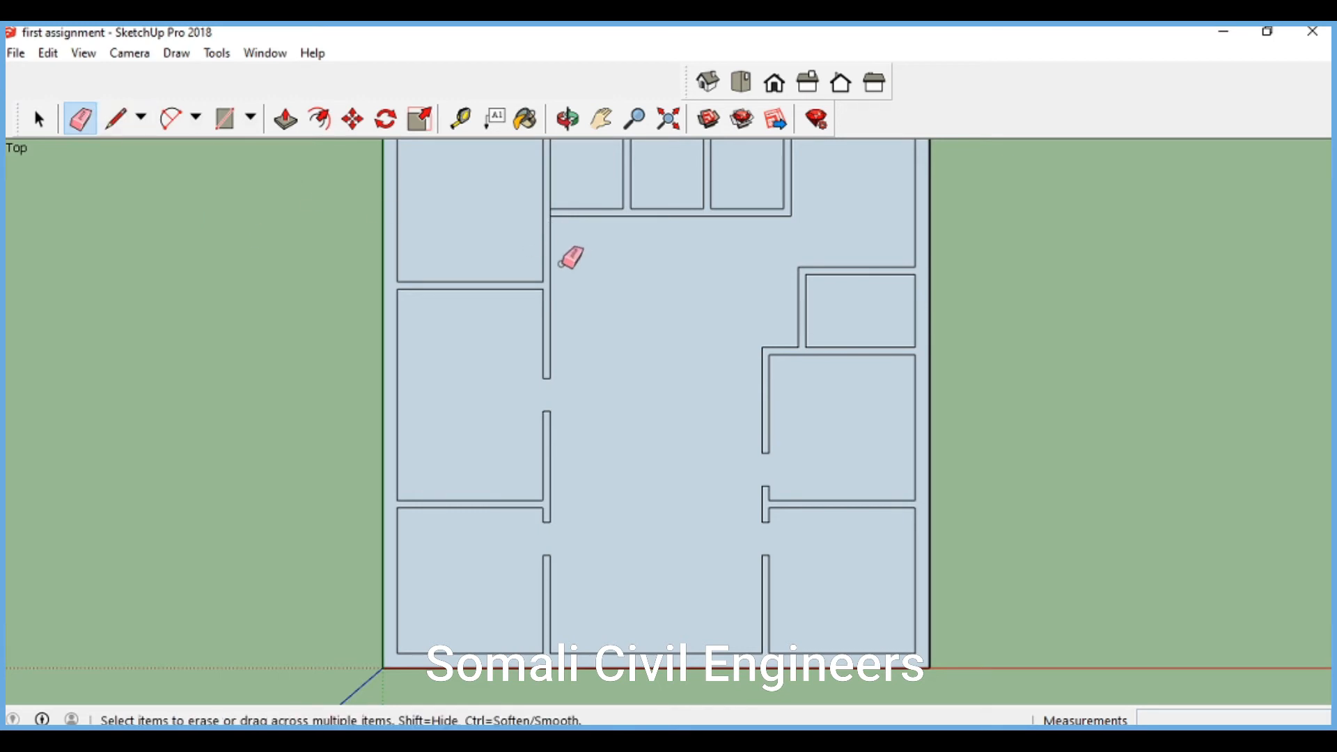
pyautogui.scroll(1, 569, 240)
pyautogui.scroll(-3, 567, 216)
pyautogui.scroll(3, 570, 174)
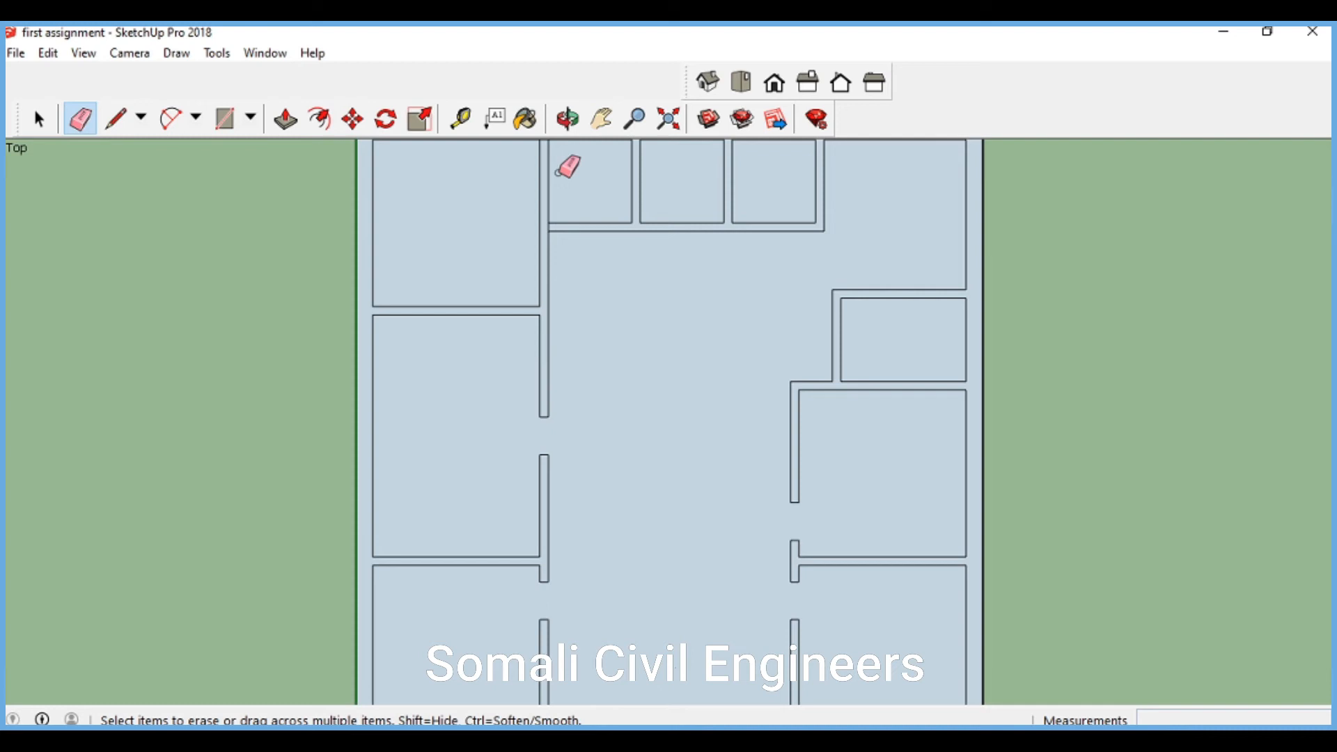
pyautogui.click(669, 119)
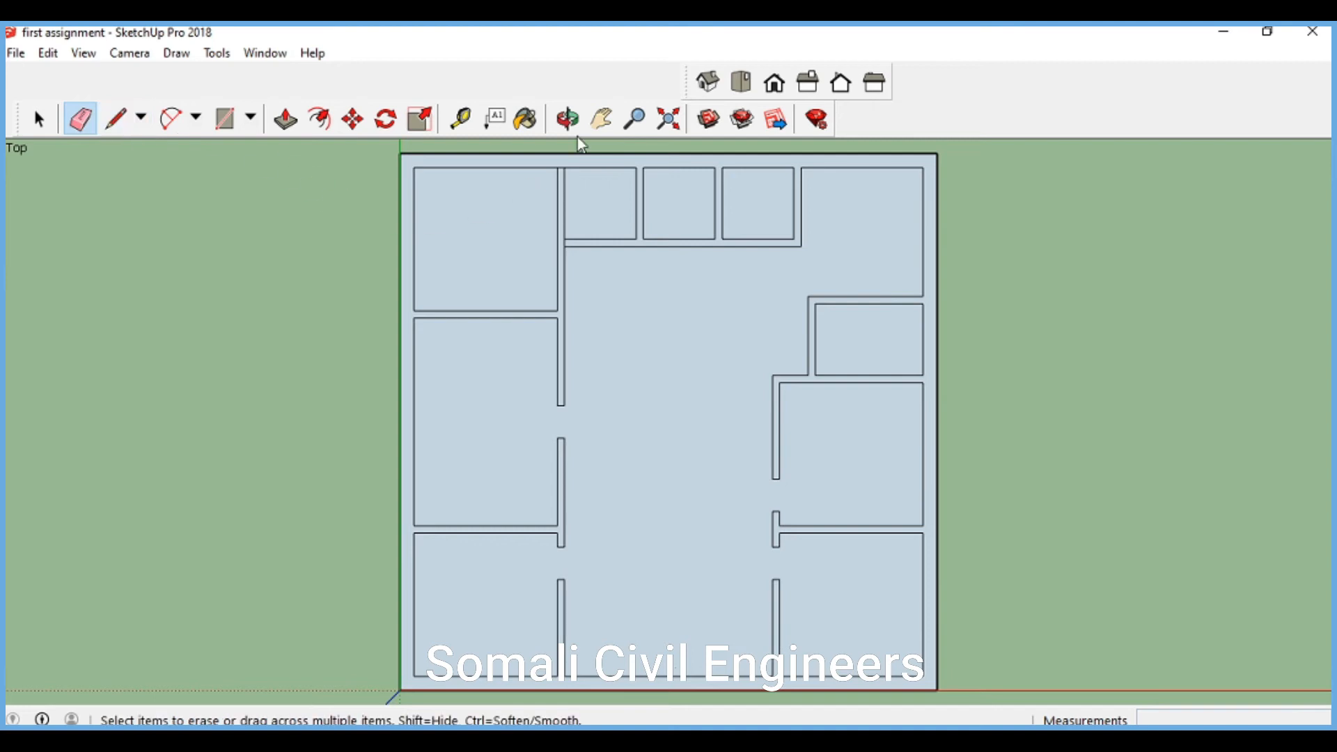
# Place a horizontal guide one door width above the upper-left room's lower wall edge
pyautogui.click(460, 119)
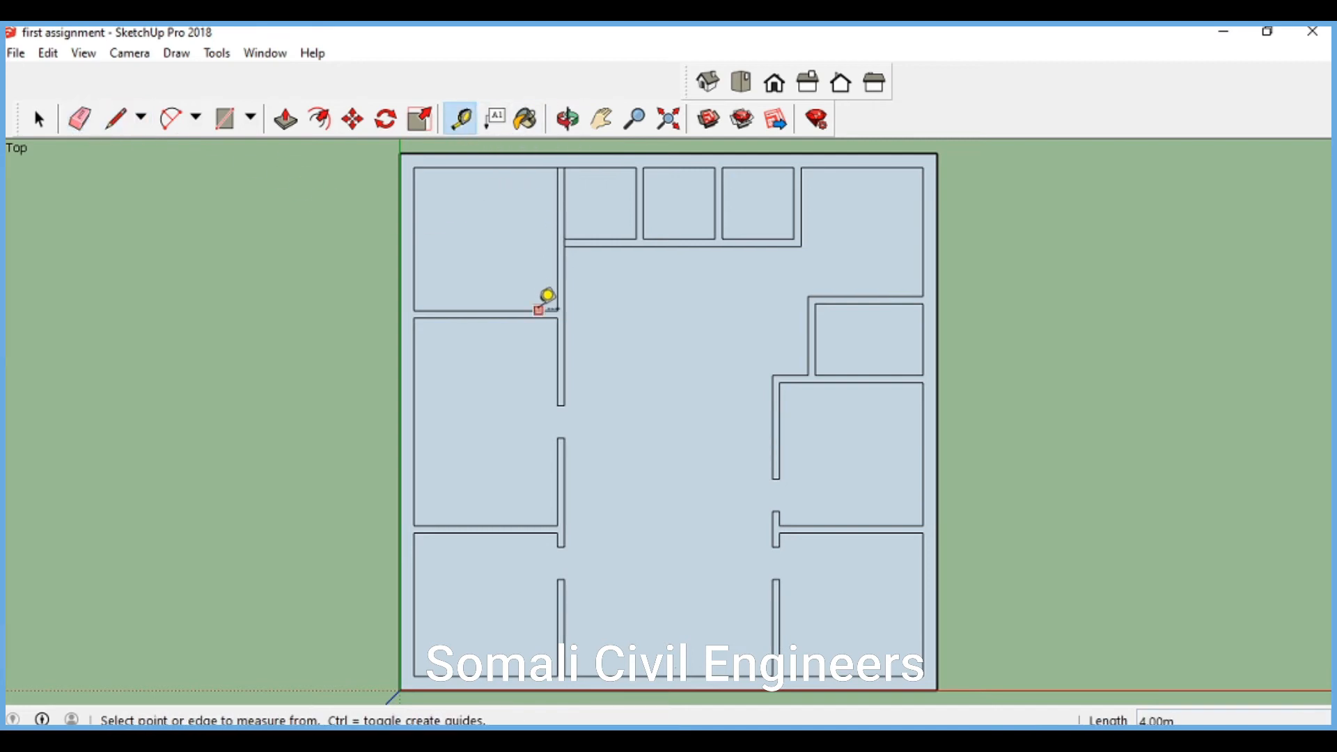
pyautogui.click(543, 312)
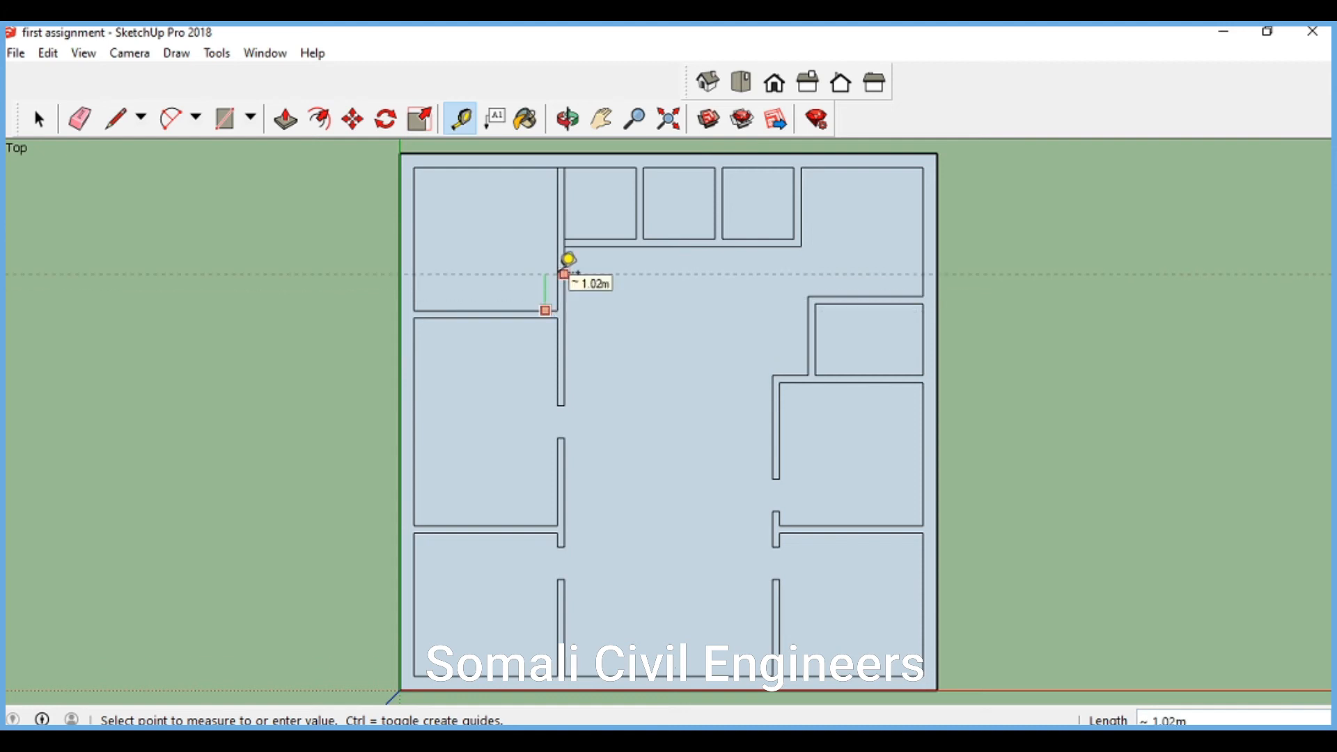
pyautogui.press('Return')
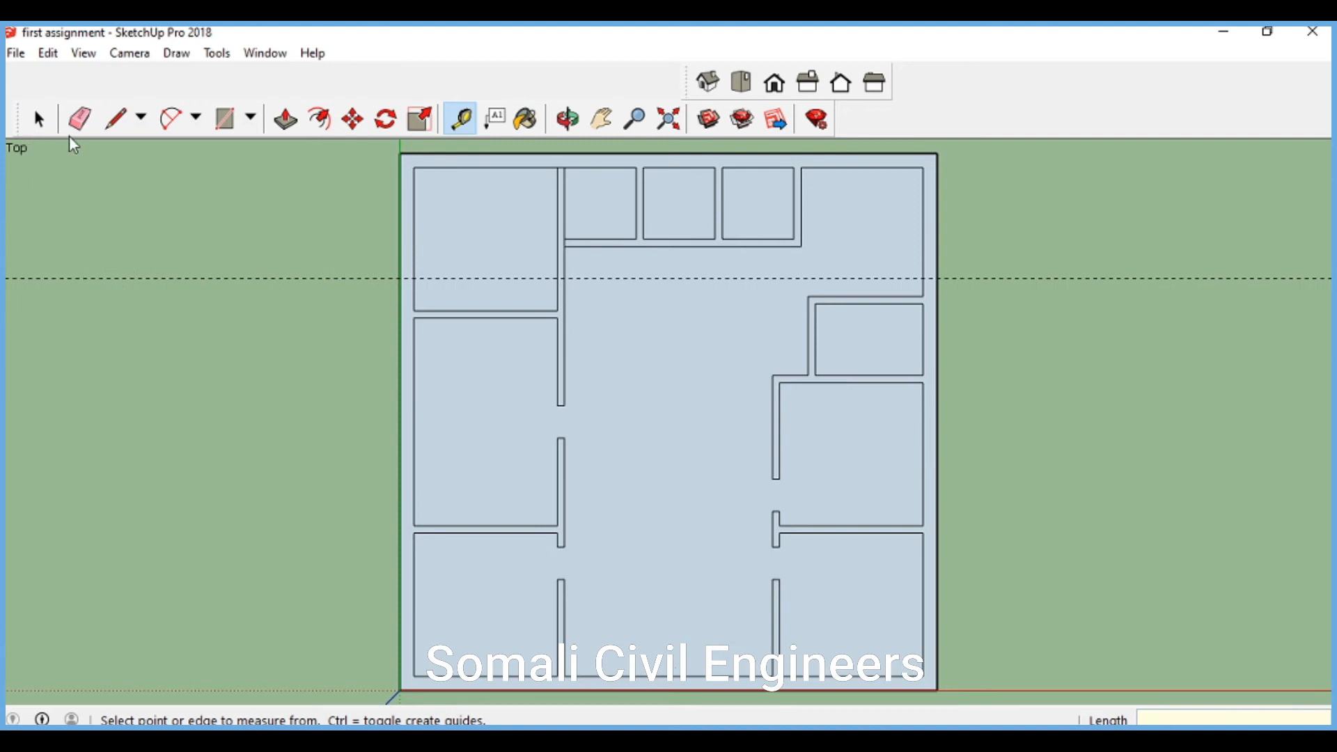
# Draw two 0.20 m lines across the upper-left room's corridor wall, one along the guide and one level with the room's lower edge
pyautogui.click(116, 119)
pyautogui.scroll(5, 557, 252)
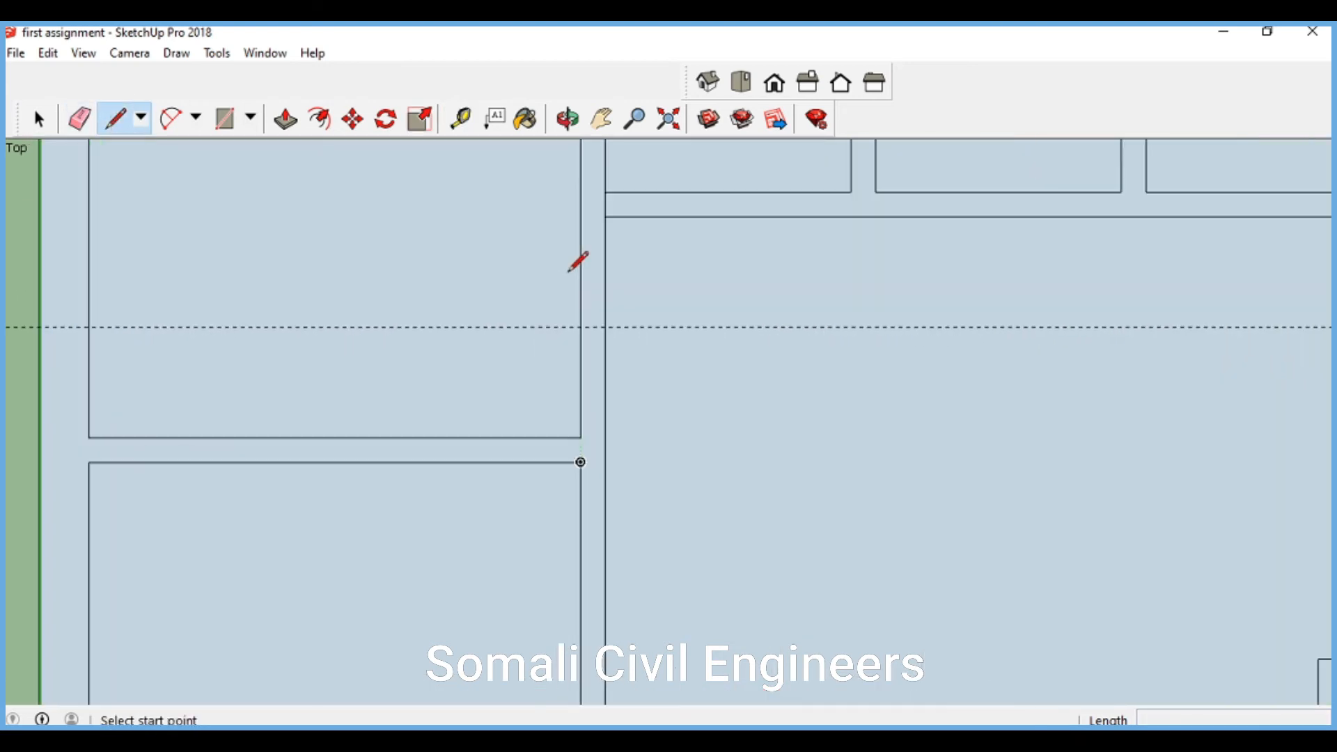
pyautogui.click(581, 327)
pyautogui.click(605, 326)
pyautogui.click(582, 438)
pyautogui.click(605, 438)
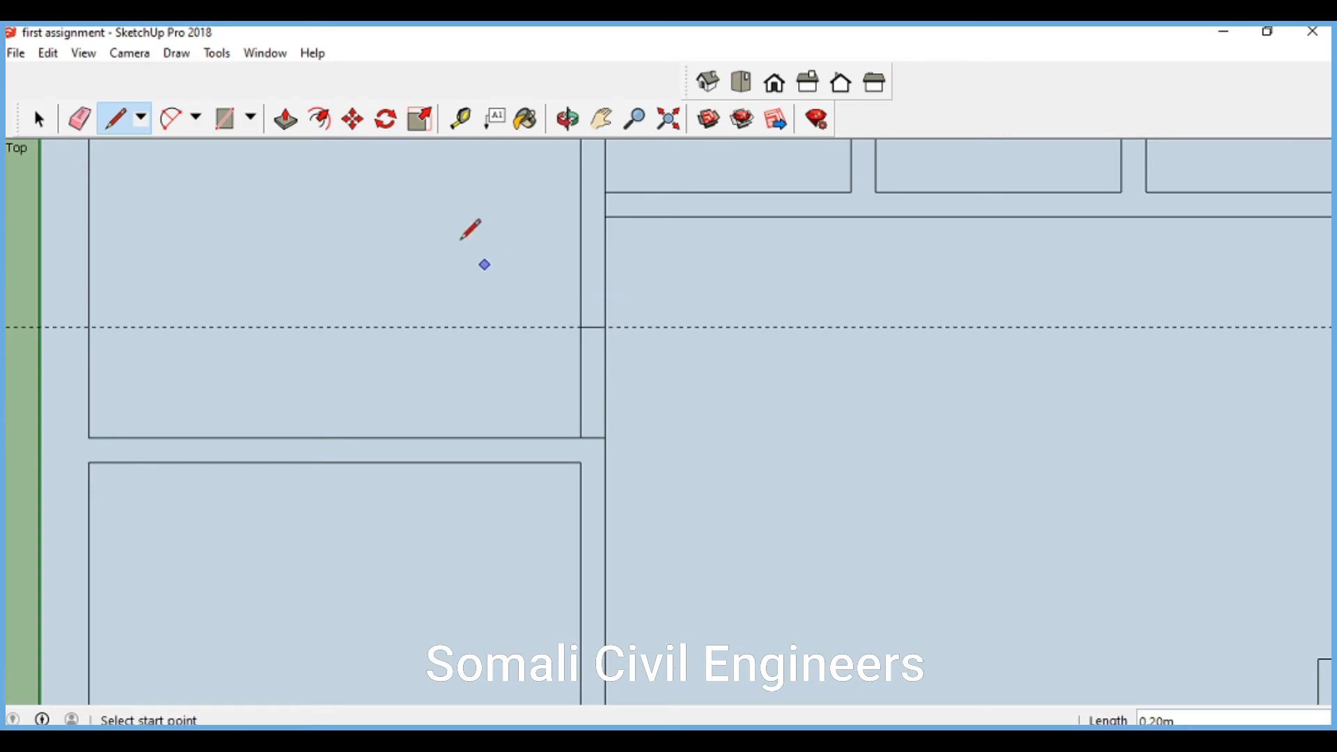
# Erase both wall edges between the two lines to open the upper-left room's doorway, and delete all guides
pyautogui.click(81, 113)
pyautogui.moveTo(625, 369); pyautogui.dragTo(505, 381)
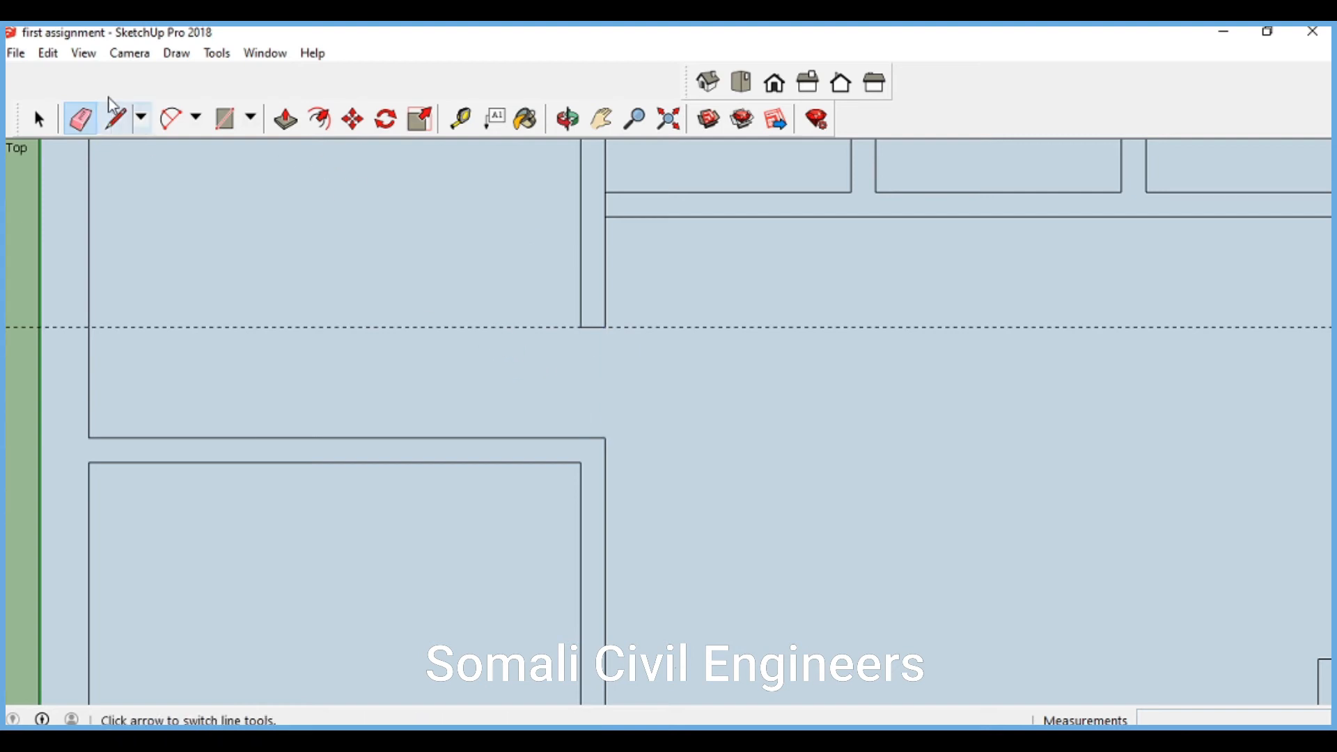
pyautogui.click(50, 53)
pyautogui.click(104, 234)
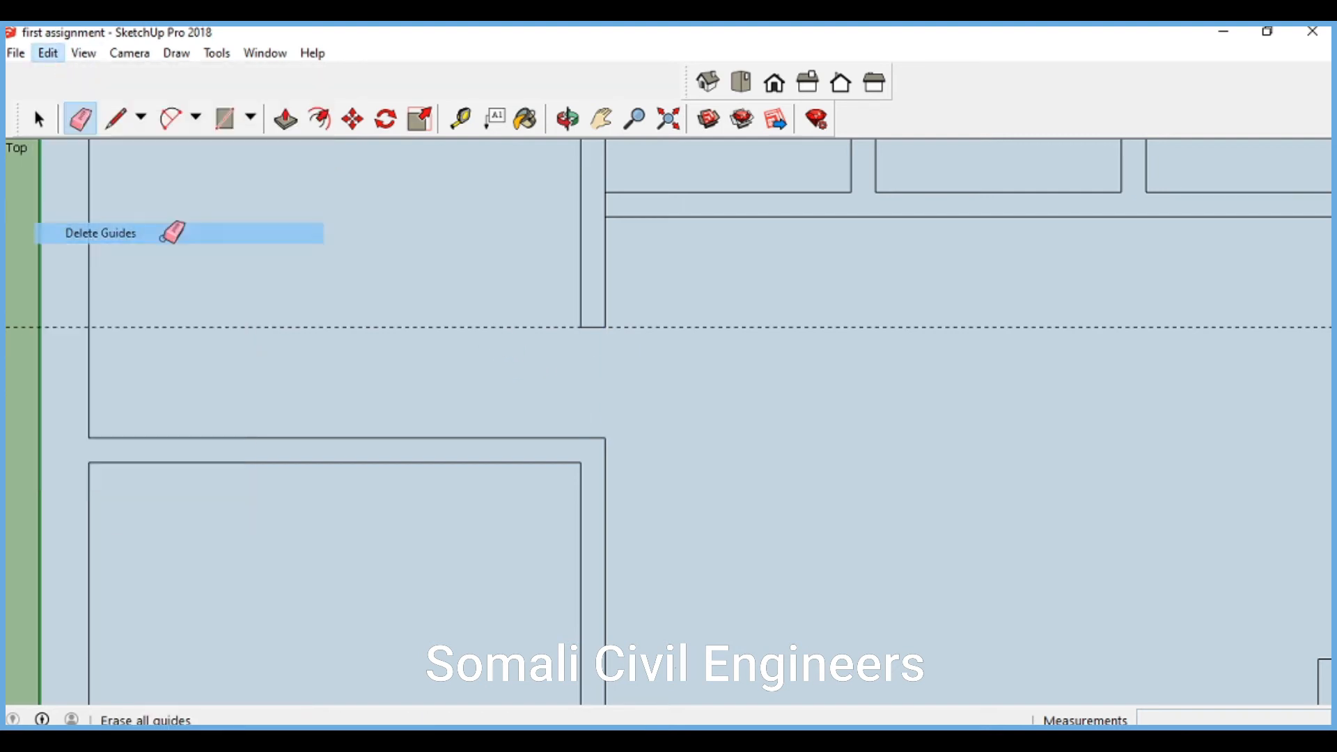
# Review the whole floor plan, checking the finished doorways and the small rooms still without door openings
pyautogui.scroll(-6, 557, 341)
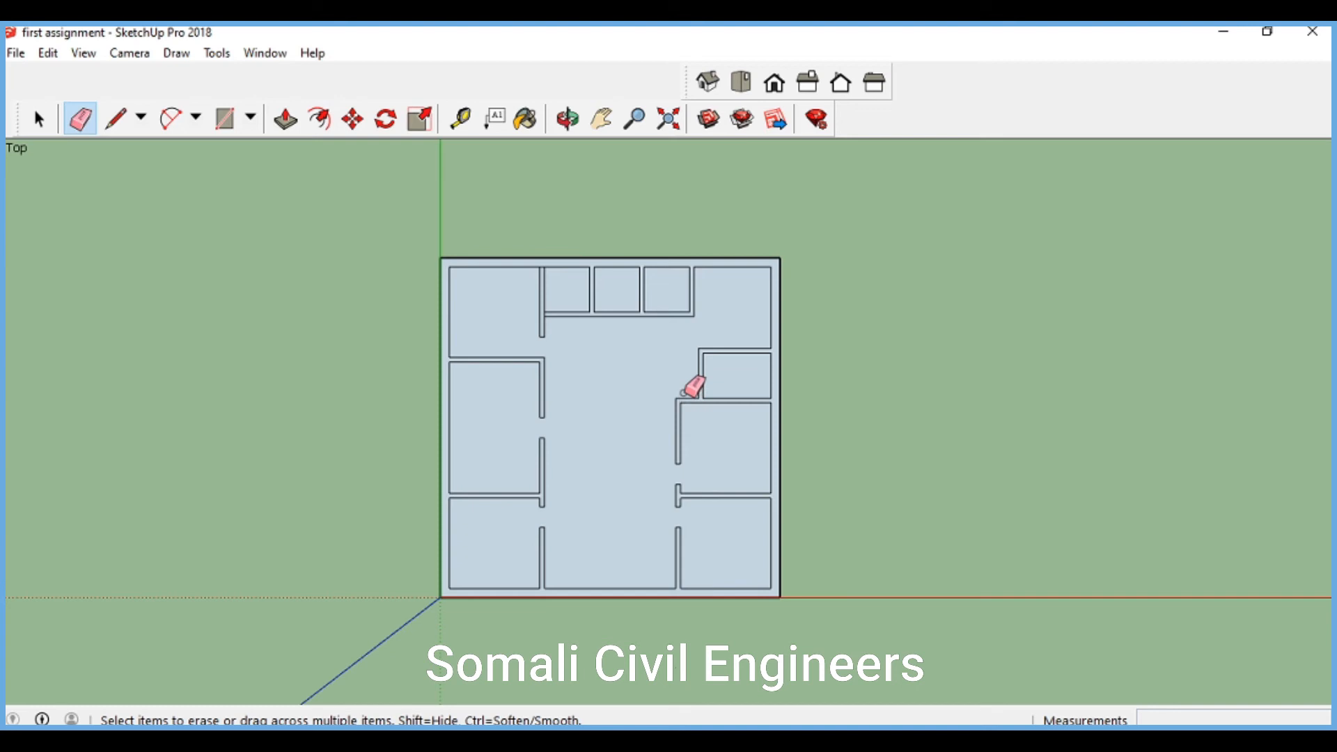
pyautogui.click(668, 120)
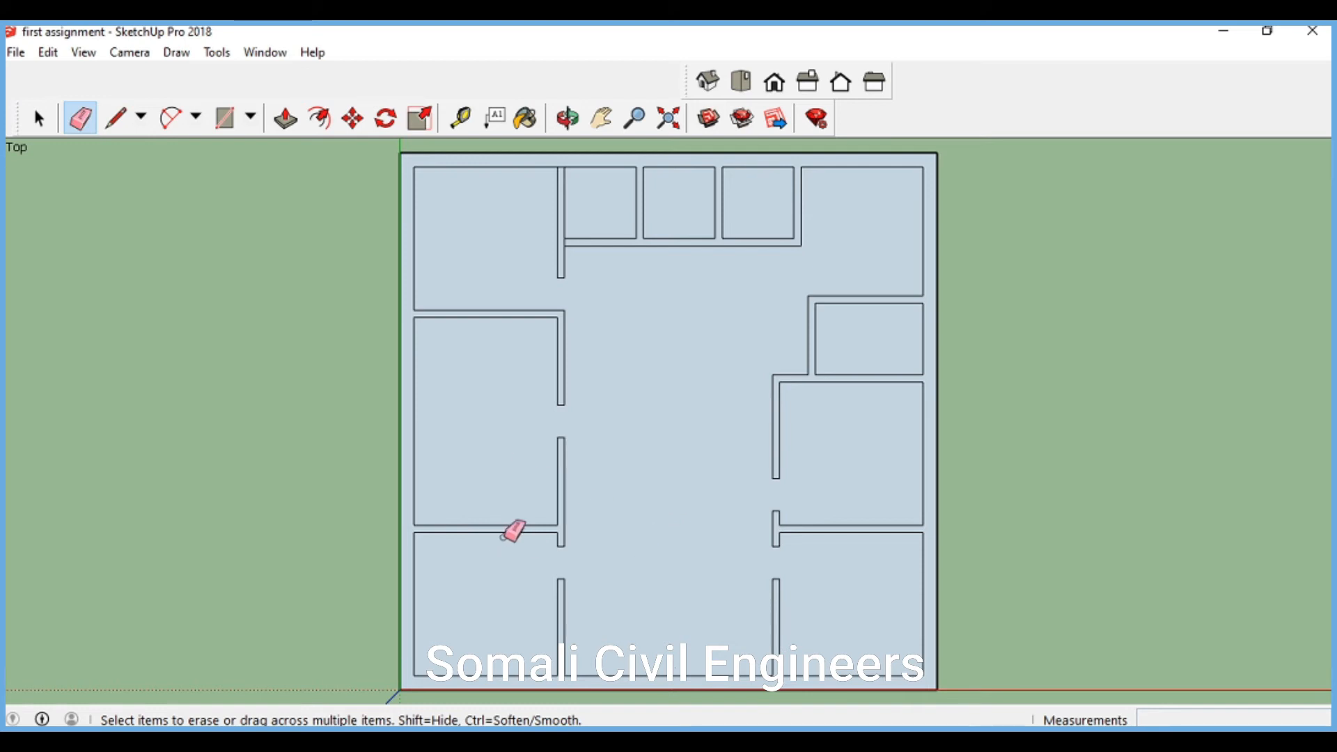
pyautogui.scroll(2, 568, 403)
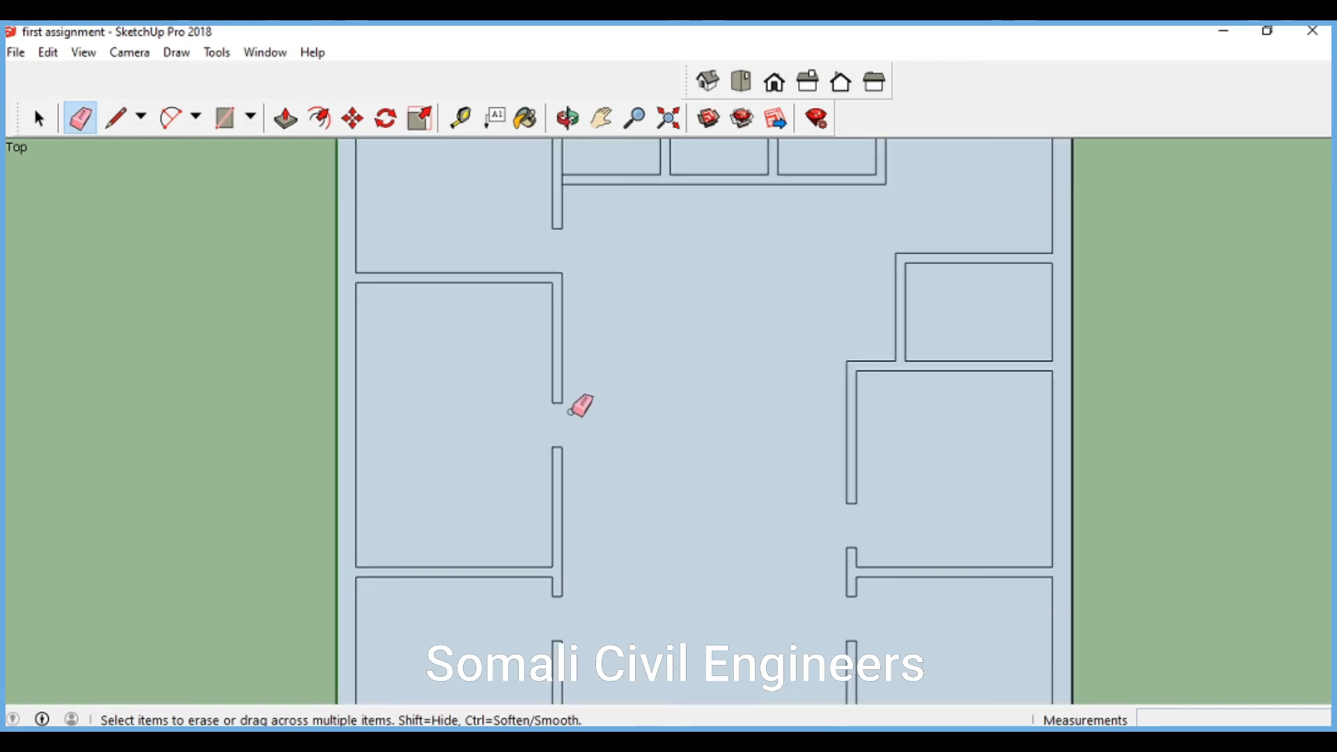
pyautogui.scroll(-3, 582, 404)
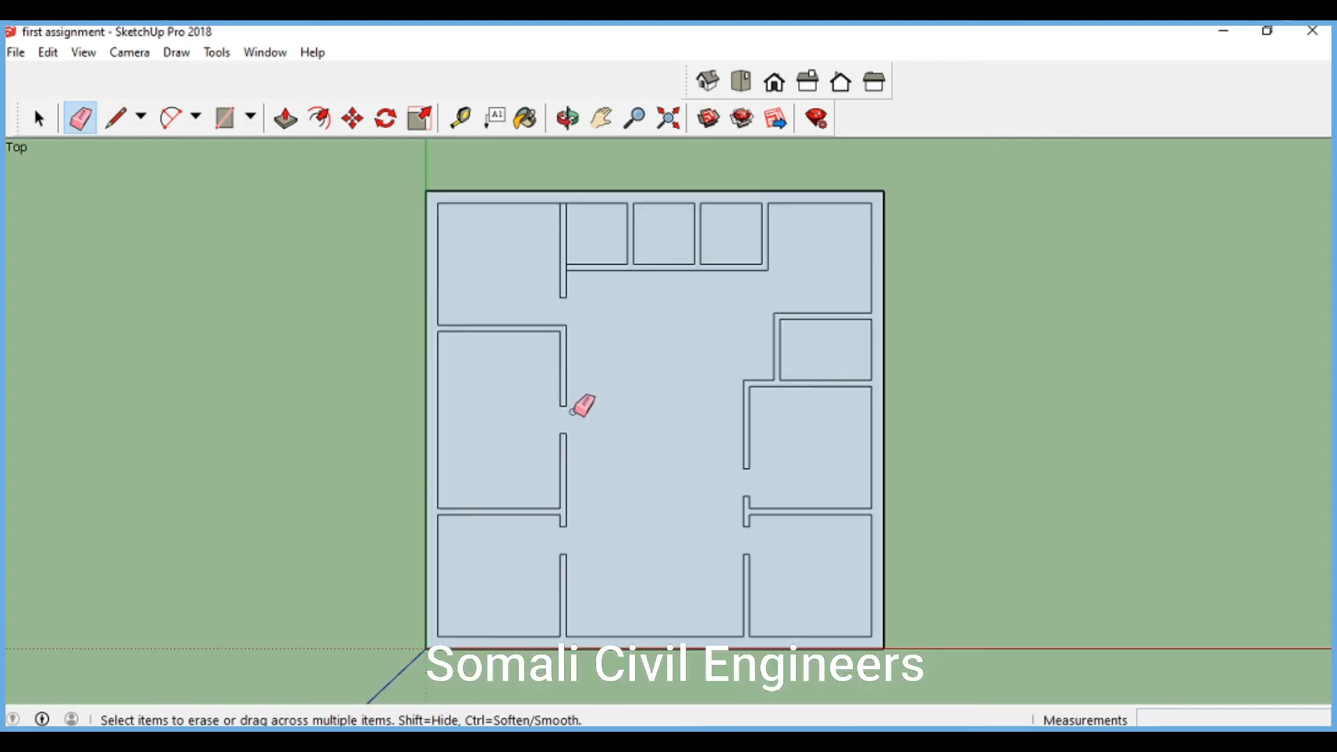
pyautogui.click(681, 124)
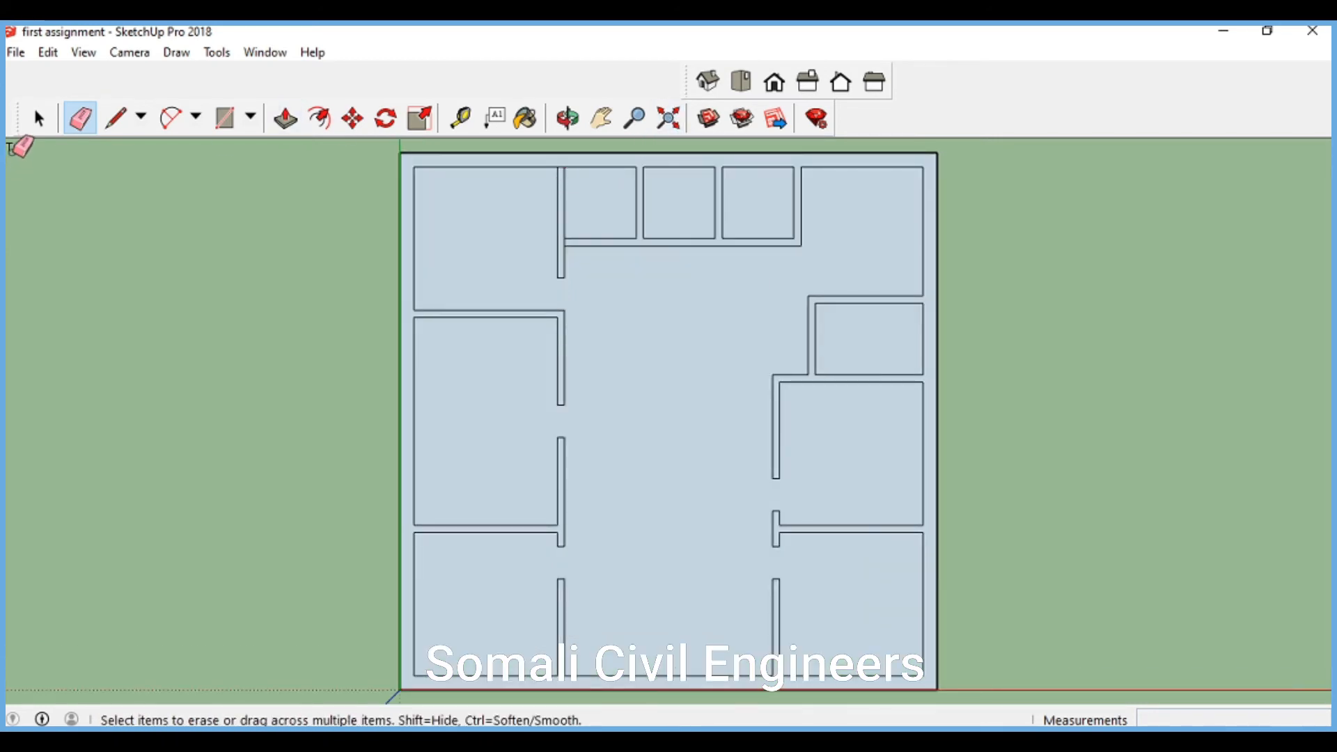
pyautogui.click(39, 120)
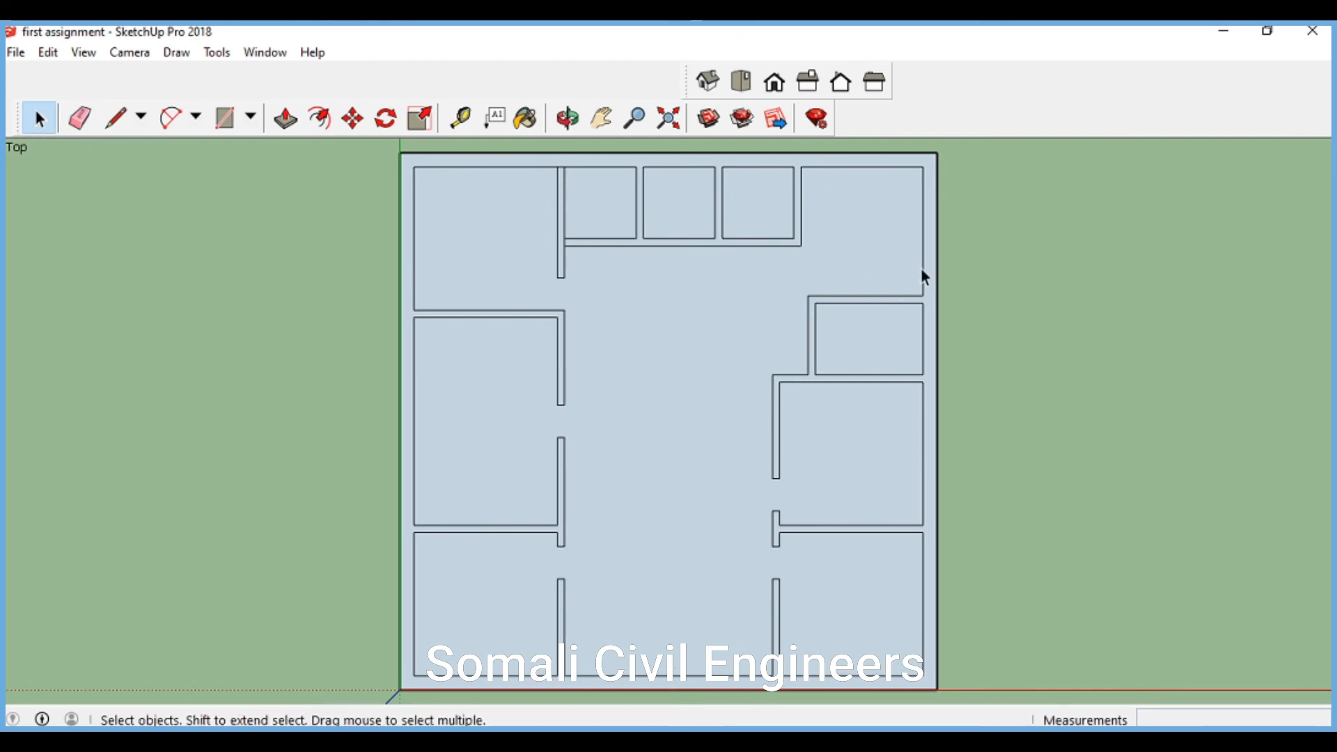
pyautogui.scroll(-3, 916, 277)
pyautogui.scroll(4, 871, 396)
pyautogui.scroll(-3, 865, 390)
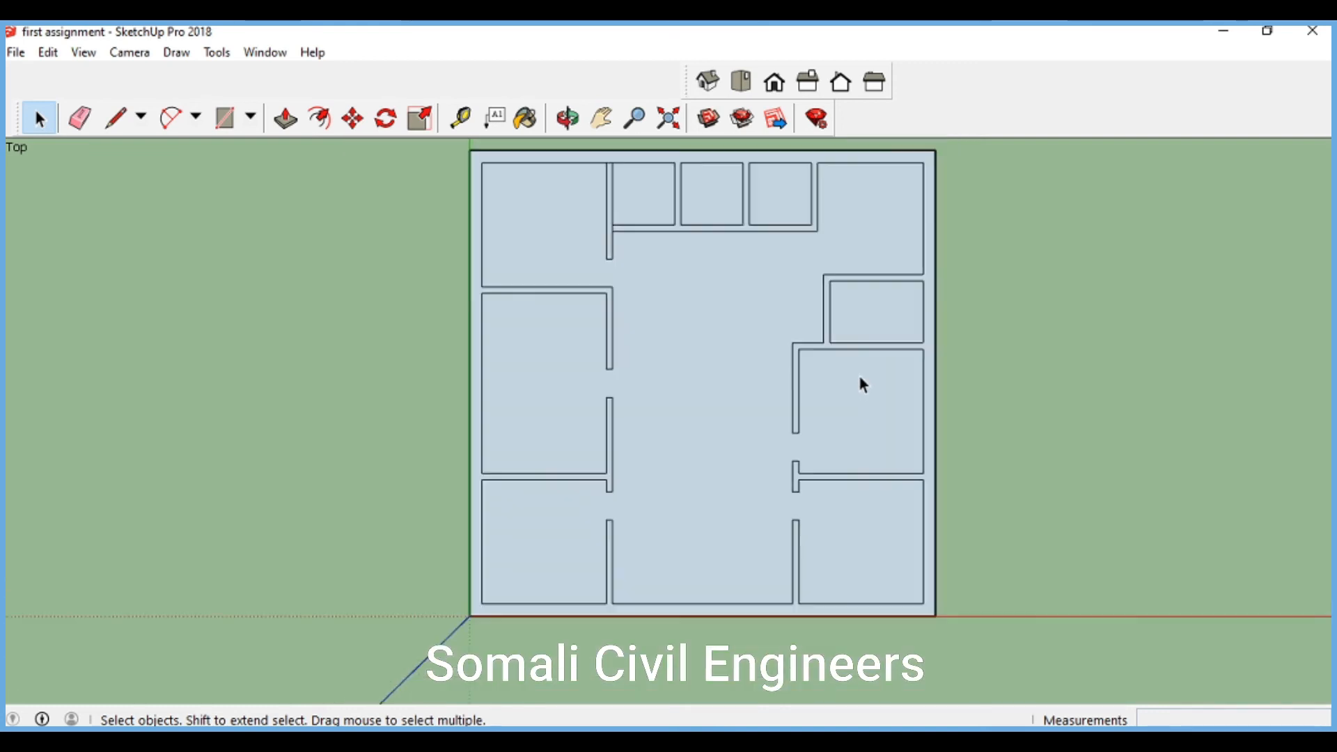
pyautogui.scroll(2, 851, 350)
pyautogui.scroll(-4, 851, 346)
pyautogui.scroll(2, 851, 340)
pyautogui.scroll(-2, 851, 344)
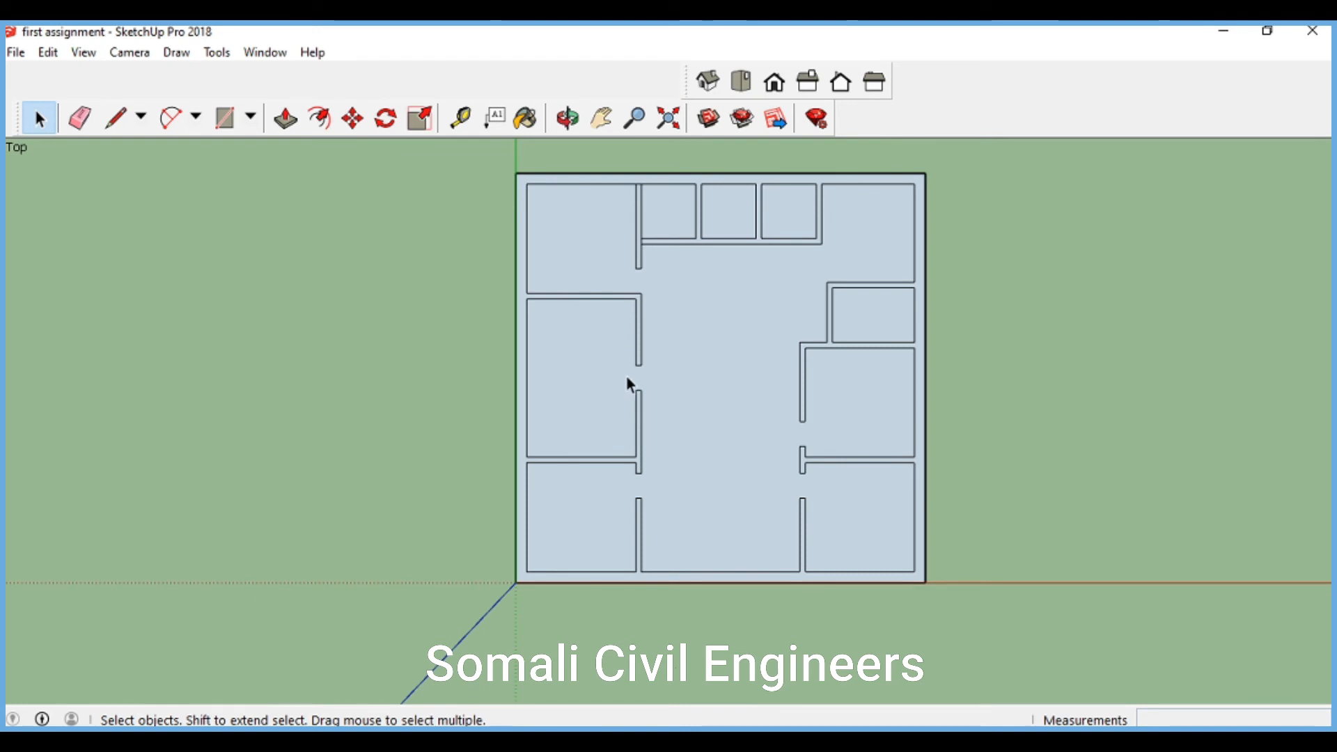
pyautogui.scroll(2, 687, 251)
pyautogui.scroll(-2, 929, 293)
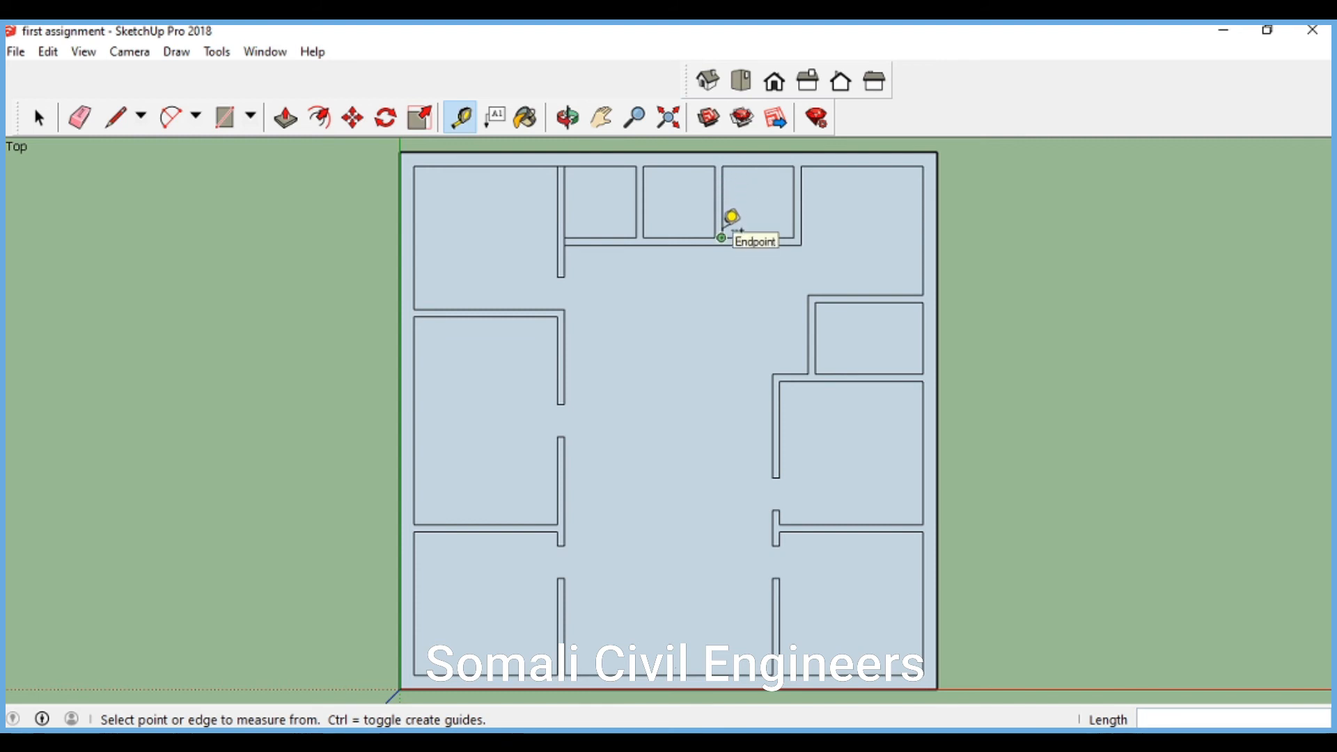
# Place two vertical guides, each 0.7 m from its side of the partition between the middle and rightmost small top rooms
pyautogui.click(721, 214)
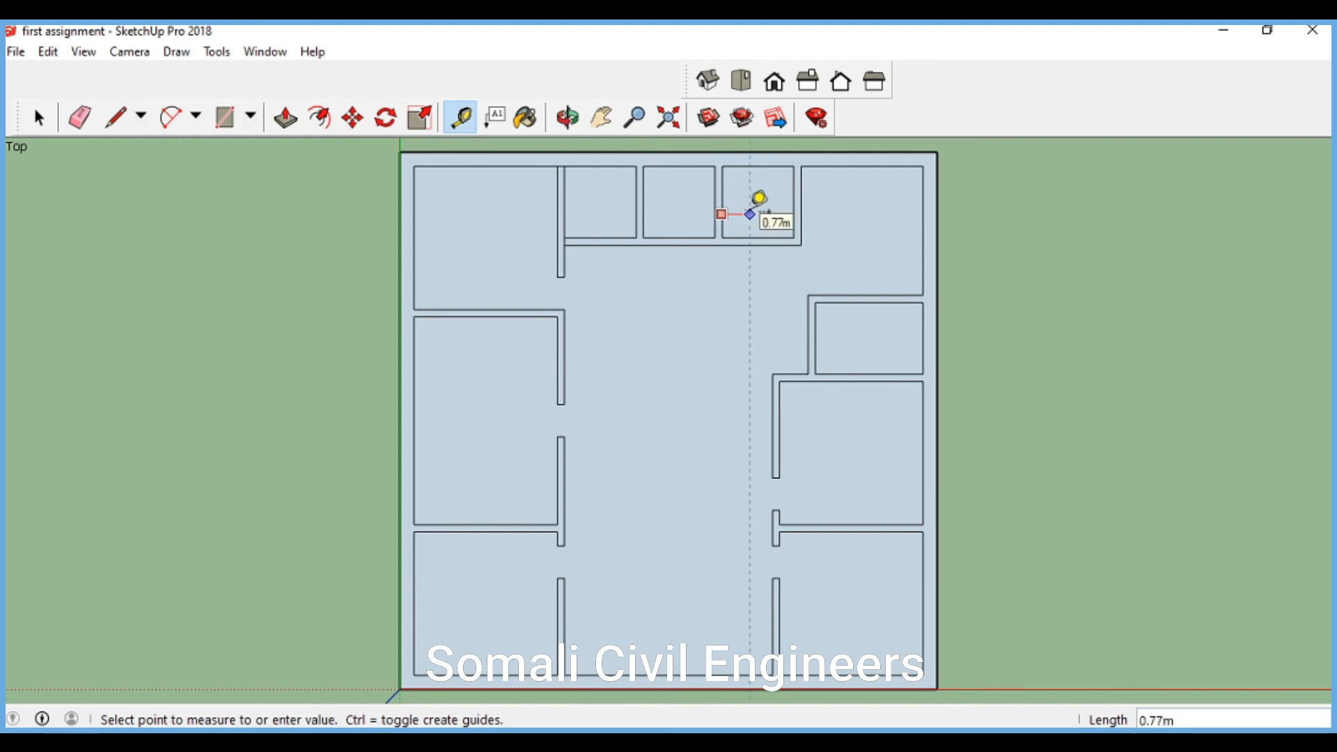
pyautogui.write('.7')
pyautogui.press('Return')
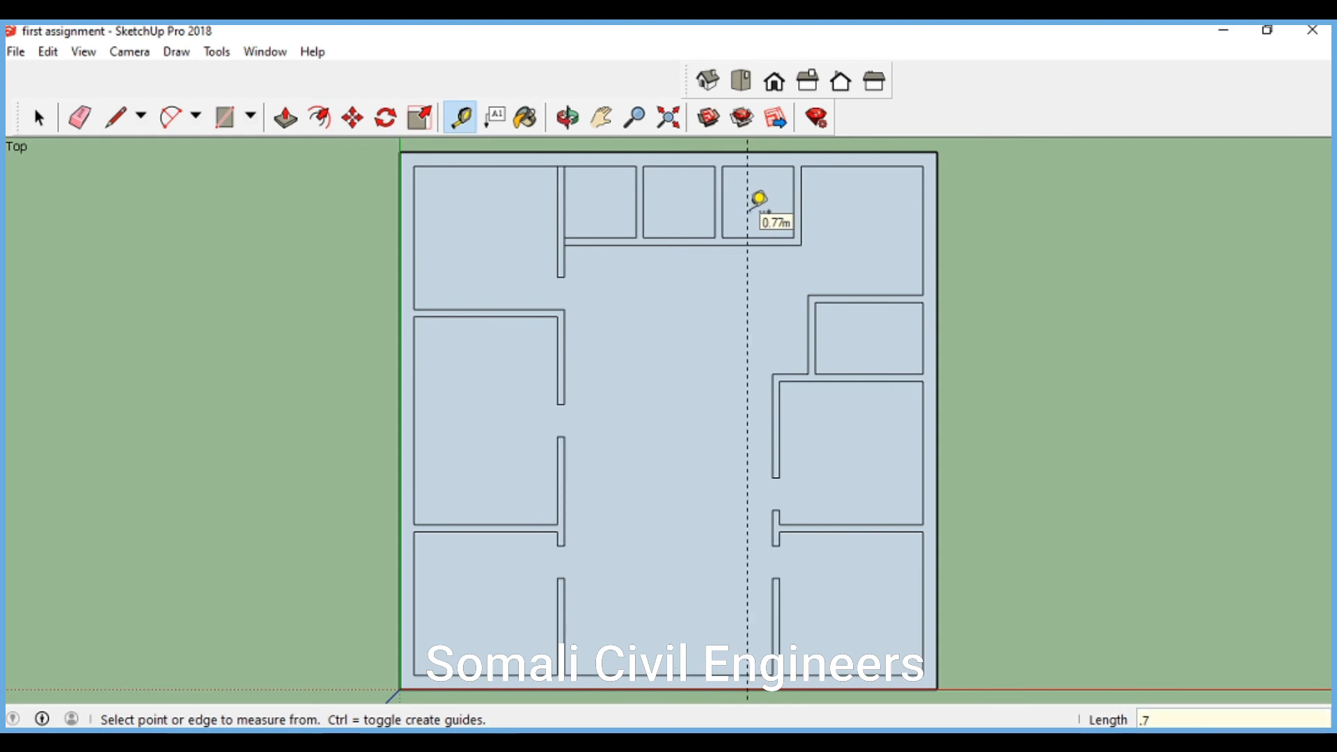
pyautogui.click(716, 202)
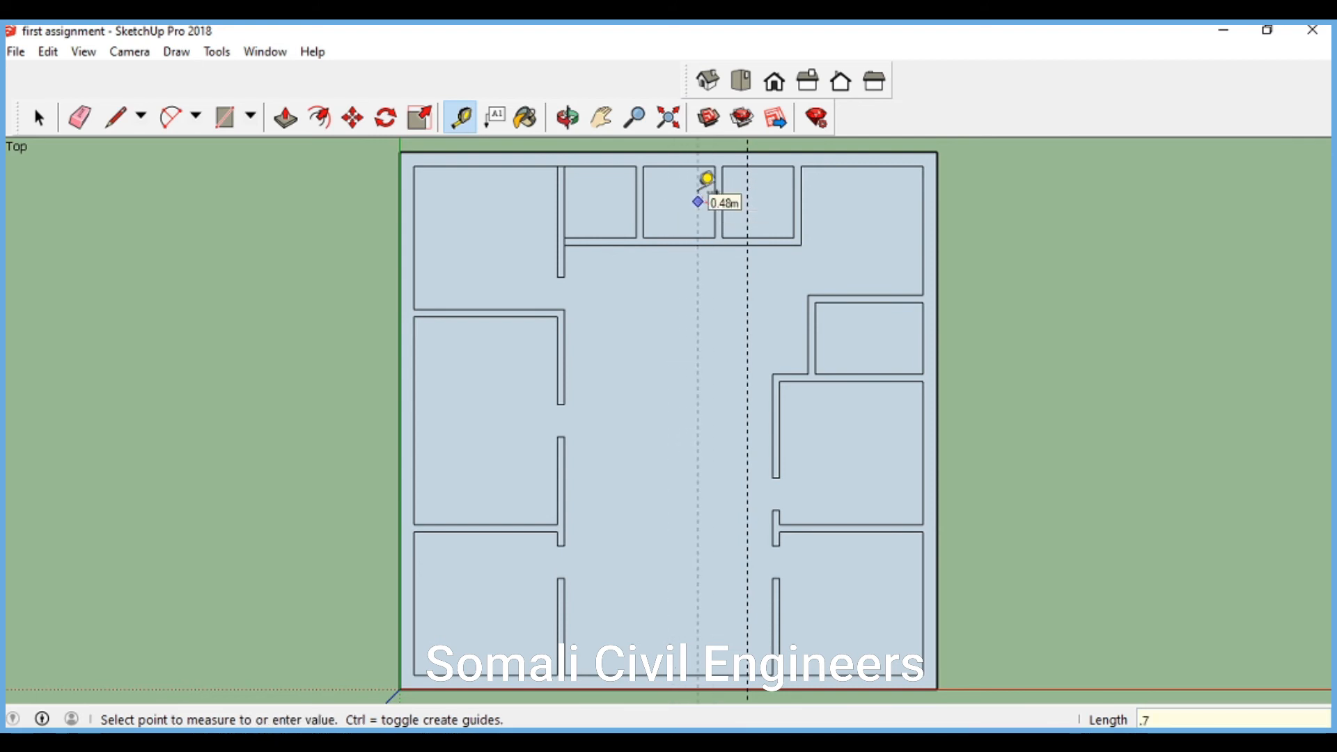
pyautogui.press('Return')
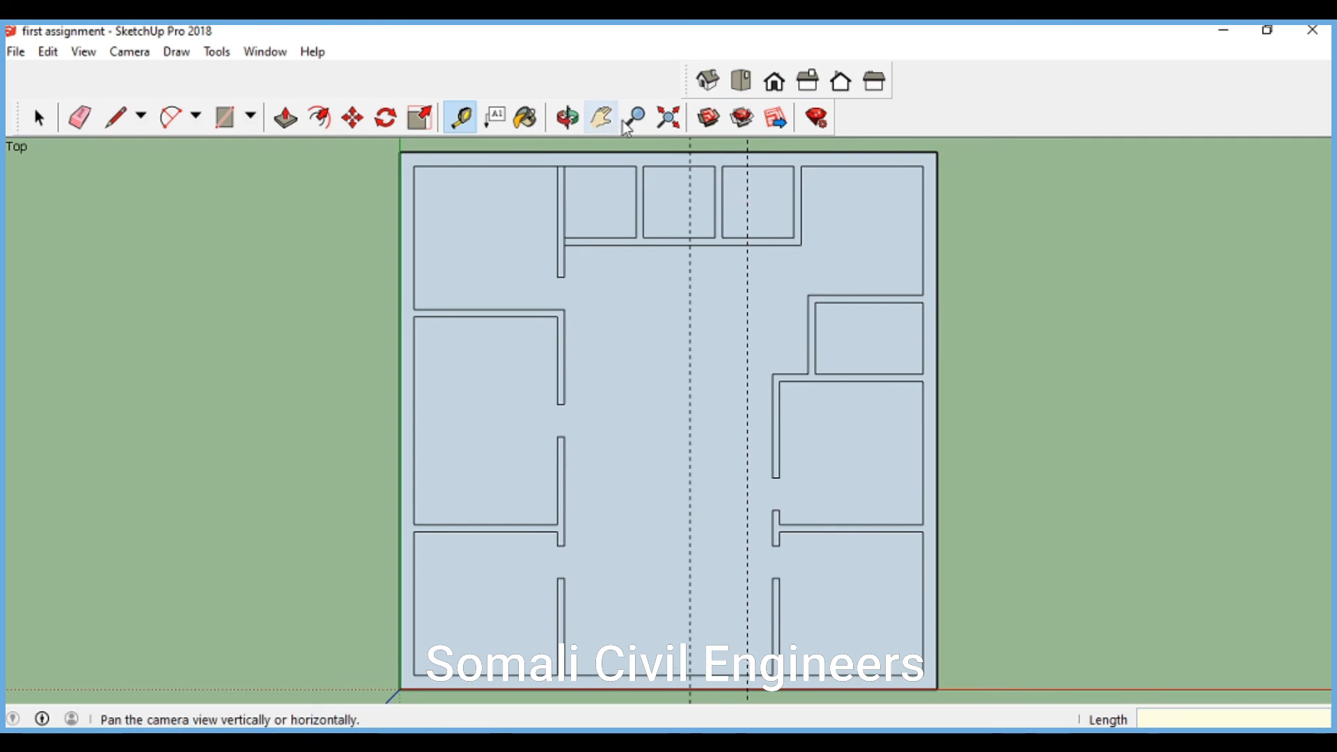
# Extend both faces of that partition with 0.20 m lines across the small rooms' lower wall
pyautogui.click(114, 117)
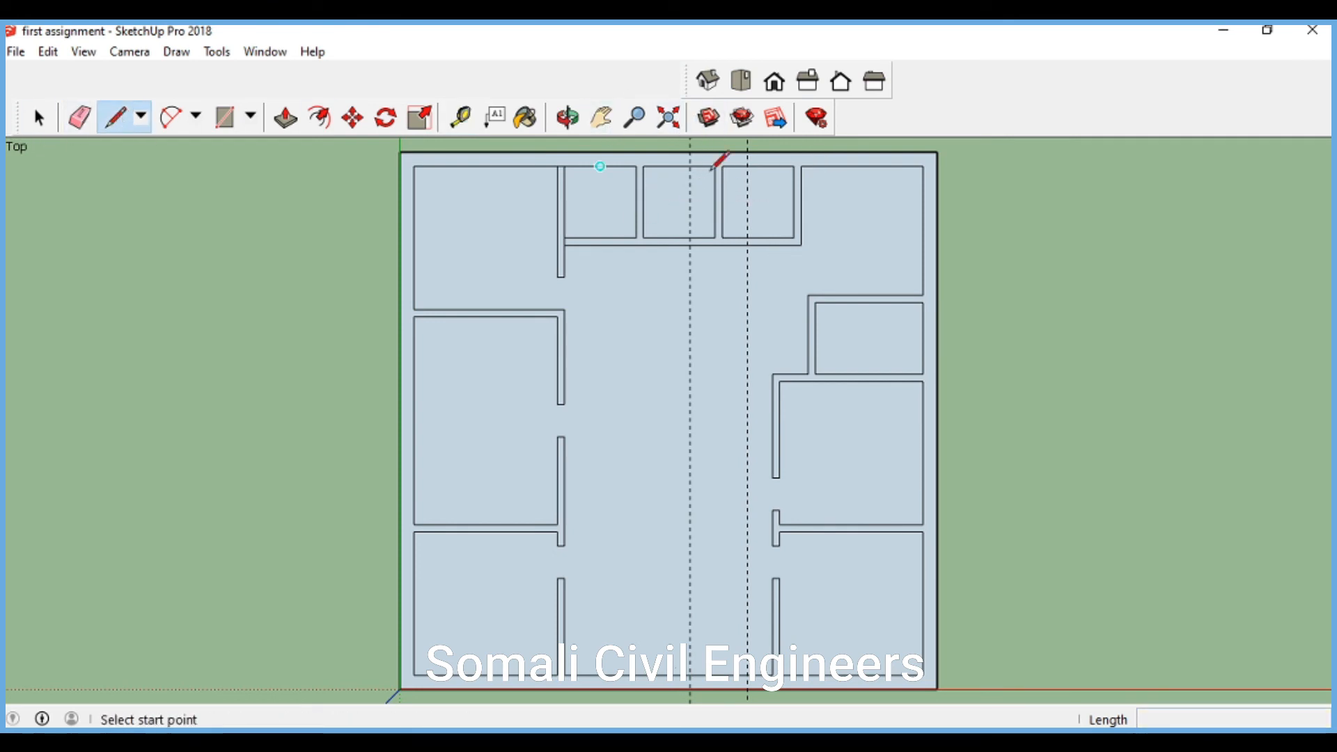
pyautogui.scroll(4, 679, 219)
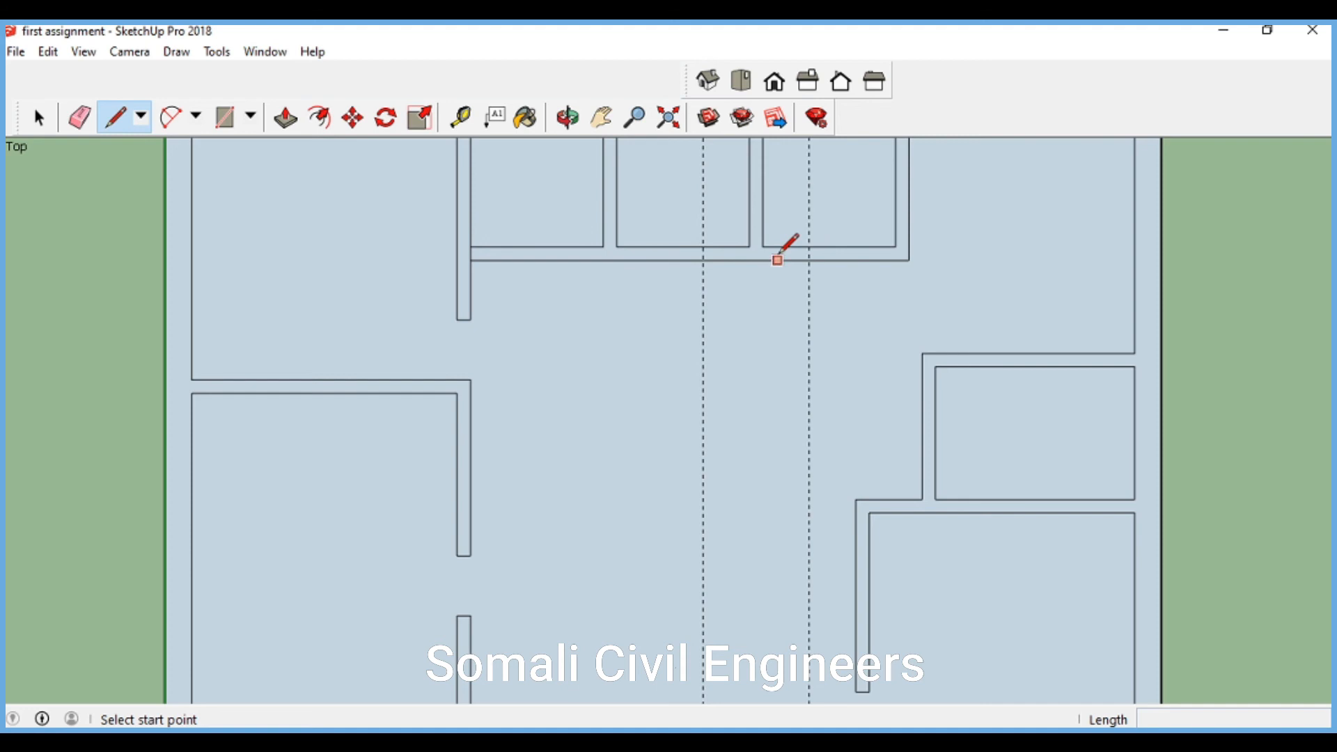
pyautogui.click(764, 245)
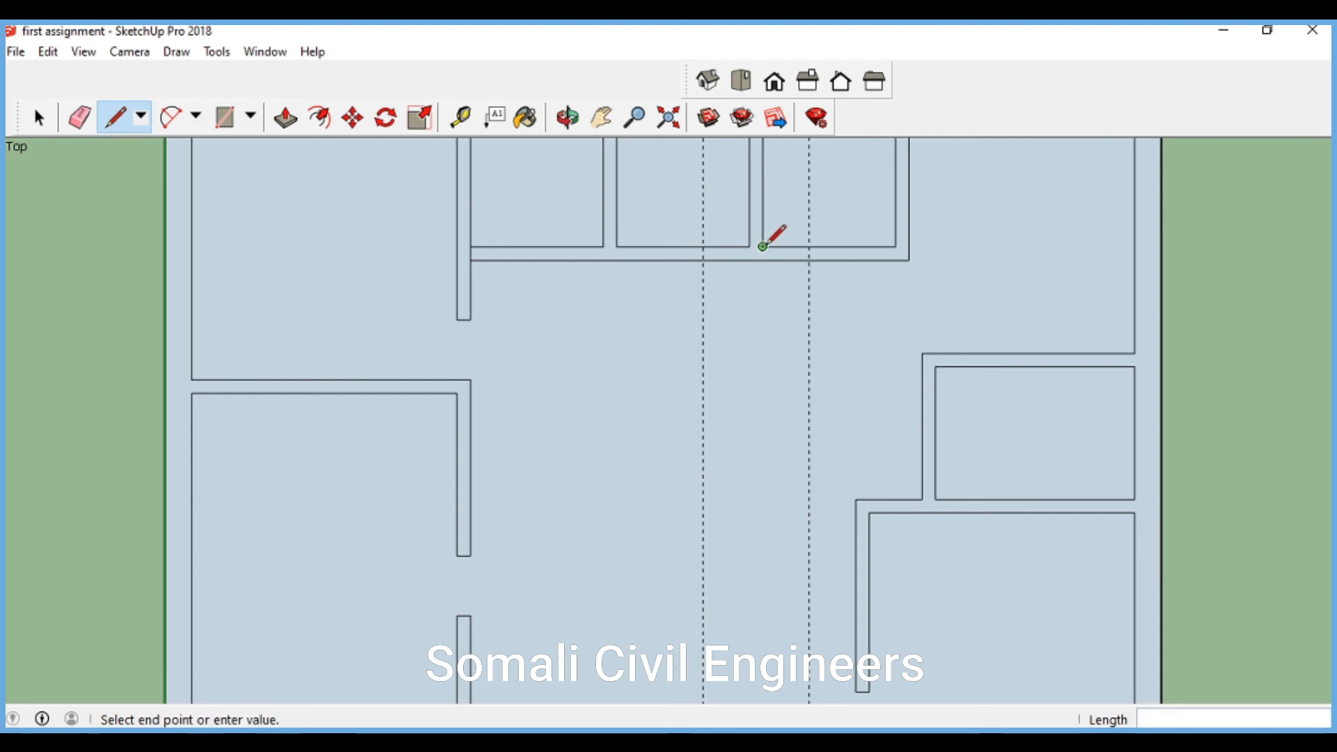
pyautogui.click(762, 260)
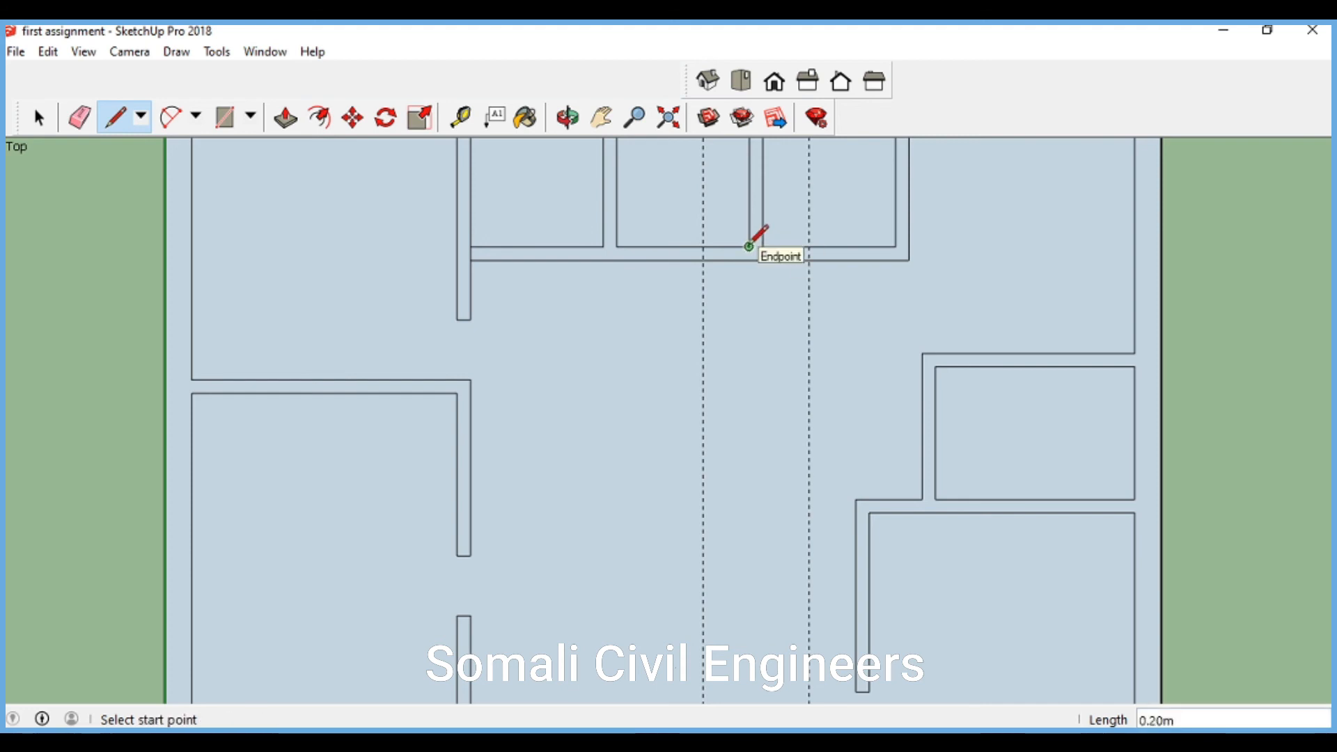
pyautogui.click(750, 245)
pyautogui.click(749, 260)
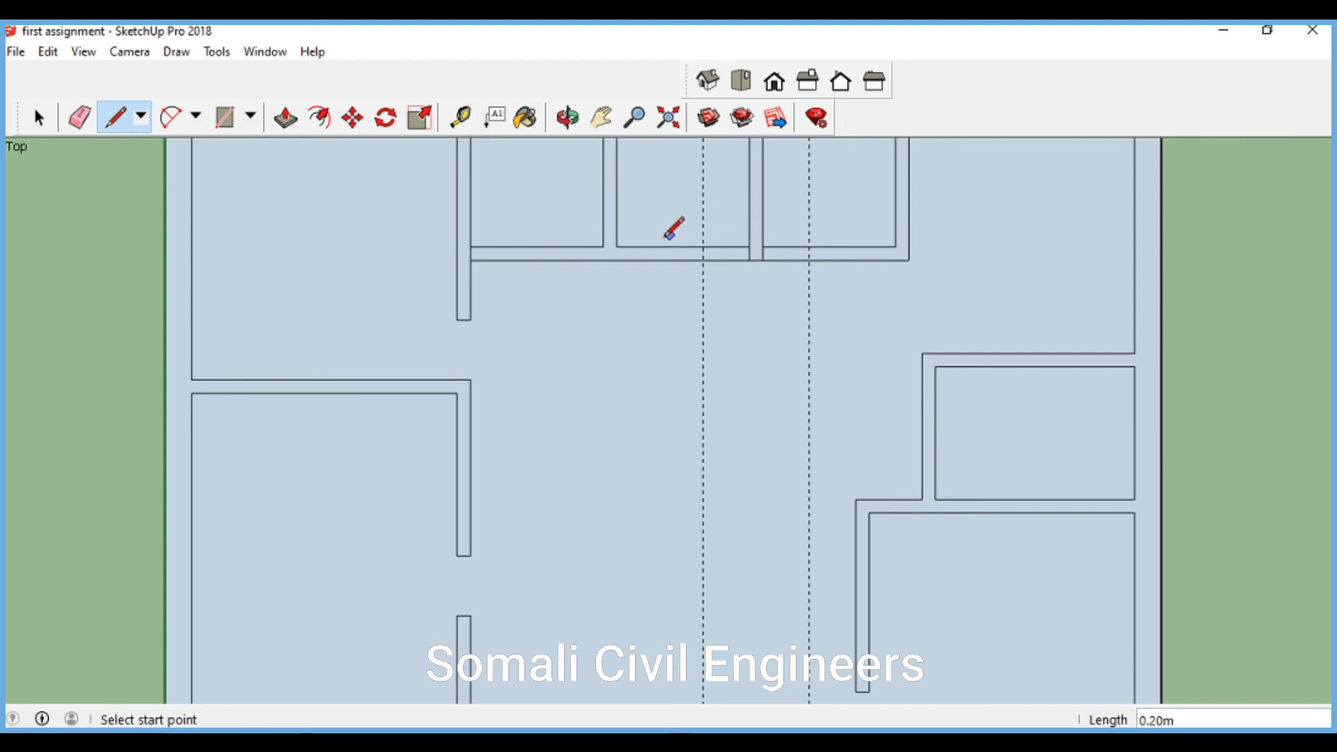
# Draw a 0.20 m line across the small rooms' lower wall along each vertical guide
pyautogui.click(809, 260)
pyautogui.click(808, 246)
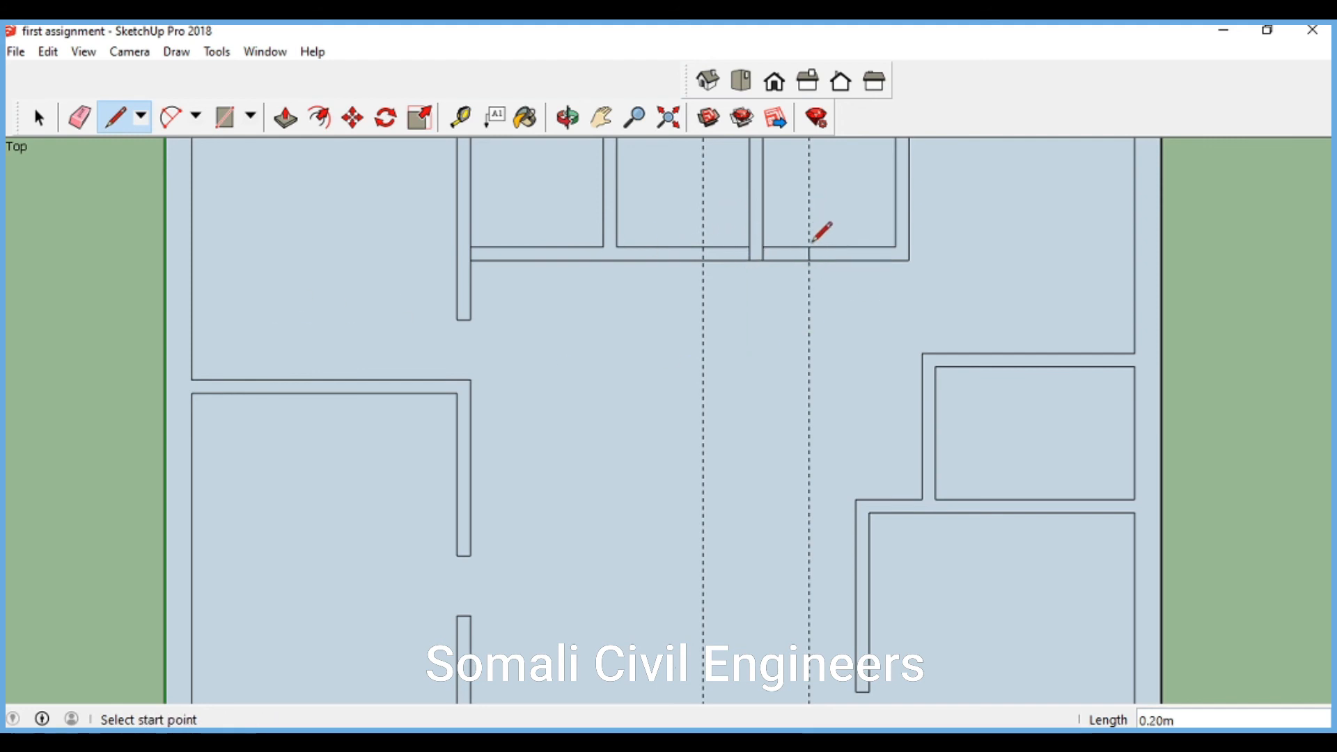
pyautogui.click(703, 247)
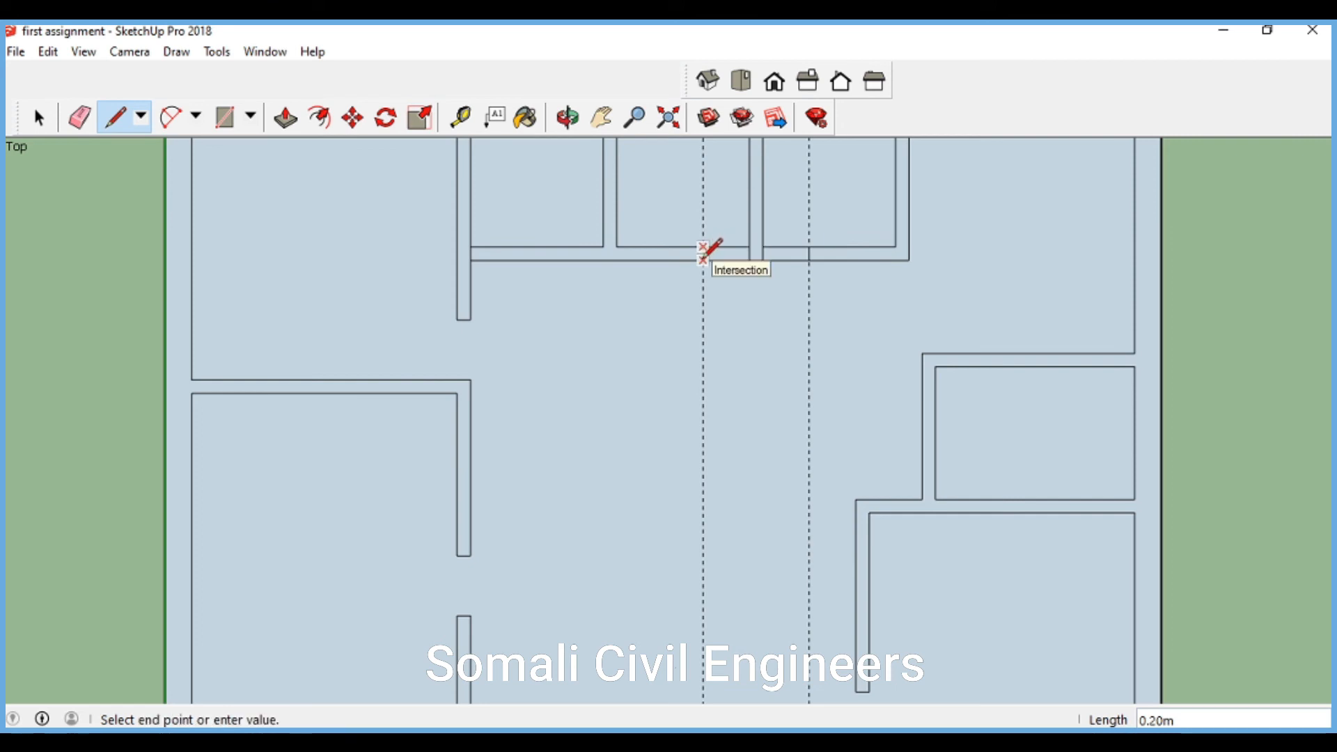
pyautogui.click(704, 260)
# Delete all guides from the floor plan, keeping the marks drawn across the small top rooms' lower wall
pyautogui.scroll(-3, 775, 150)
pyautogui.scroll(2, 801, 255)
pyautogui.click(47, 52)
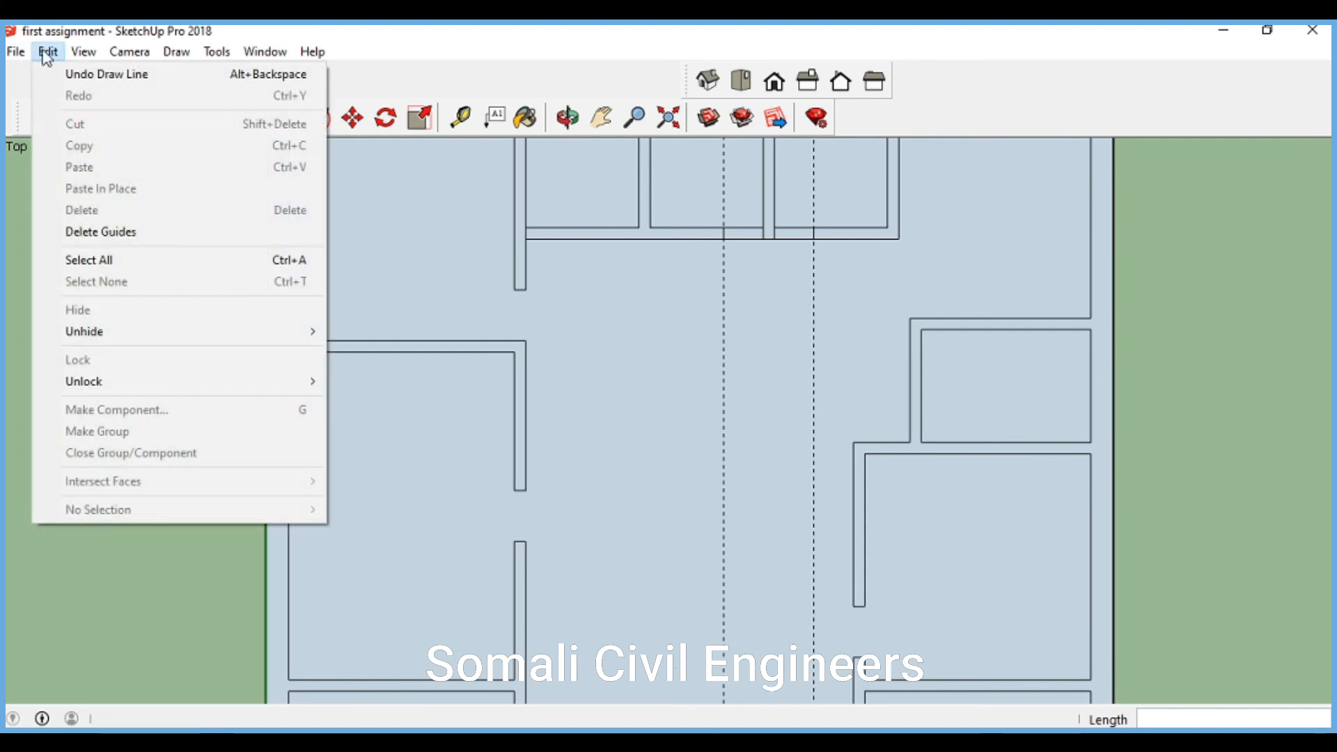
pyautogui.click(144, 231)
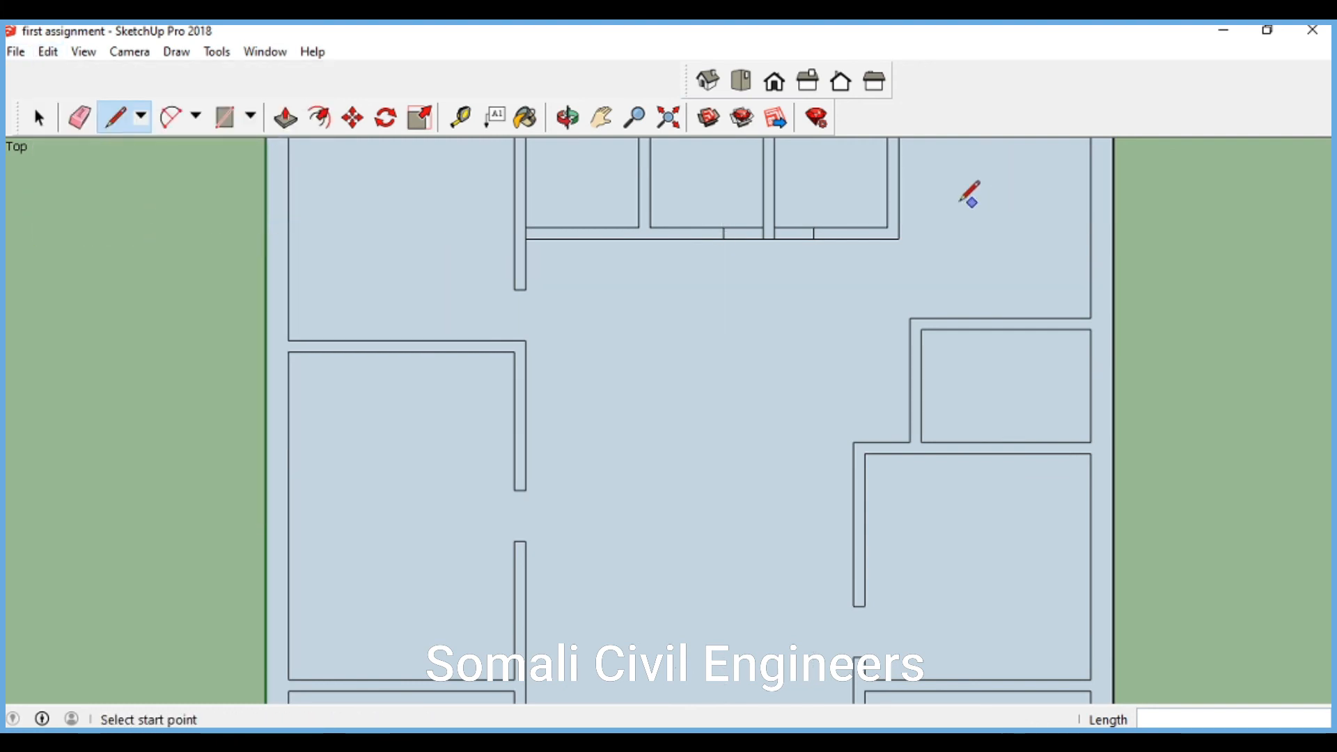
# Erase the lower wall edges between the marks and the partition, opening doorways into the middle and rightmost small top rooms
pyautogui.click(76, 119)
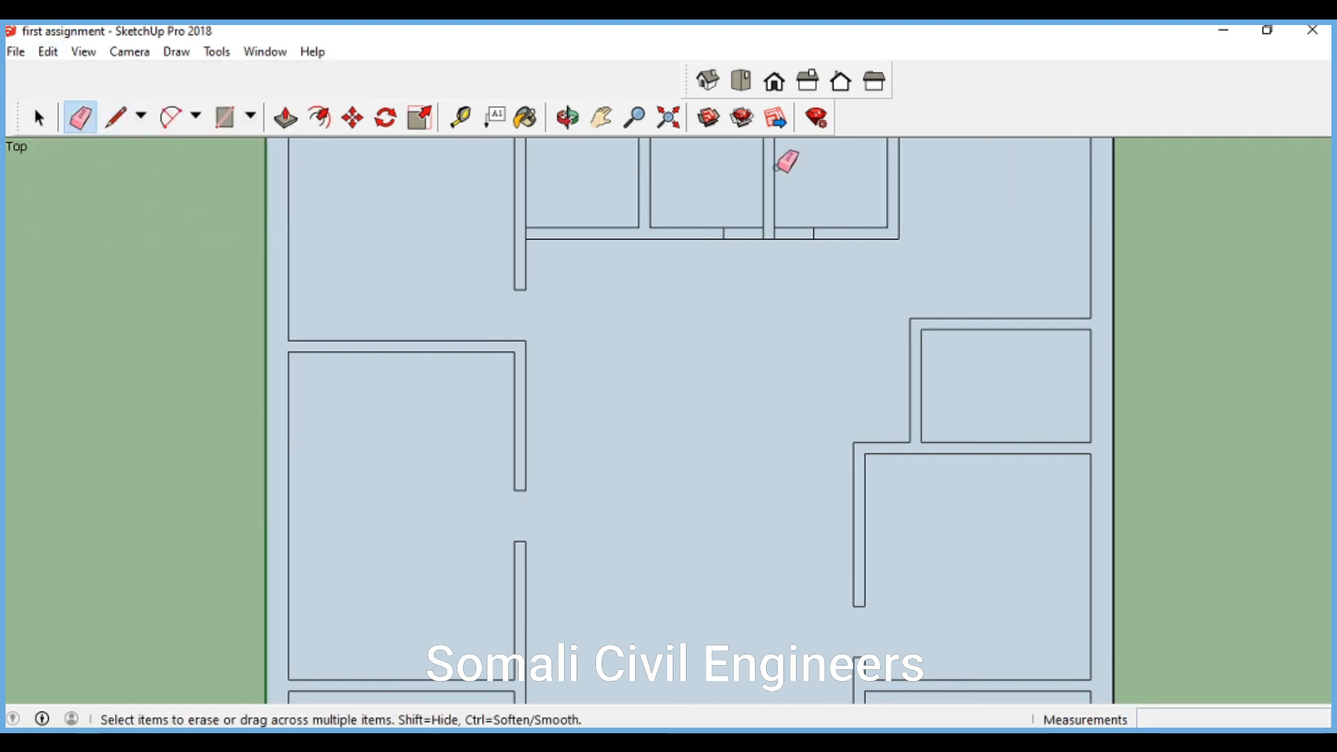
pyautogui.moveTo(767, 239)
pyautogui.mouseDown()
pyautogui.moveTo(753, 199)
pyautogui.moveTo(753, 215)
pyautogui.moveTo(798, 233)
pyautogui.mouseUp()
pyautogui.click(801, 228)
pyautogui.scroll(-5, 1003, 291)
pyautogui.scroll(3, 741, 206)
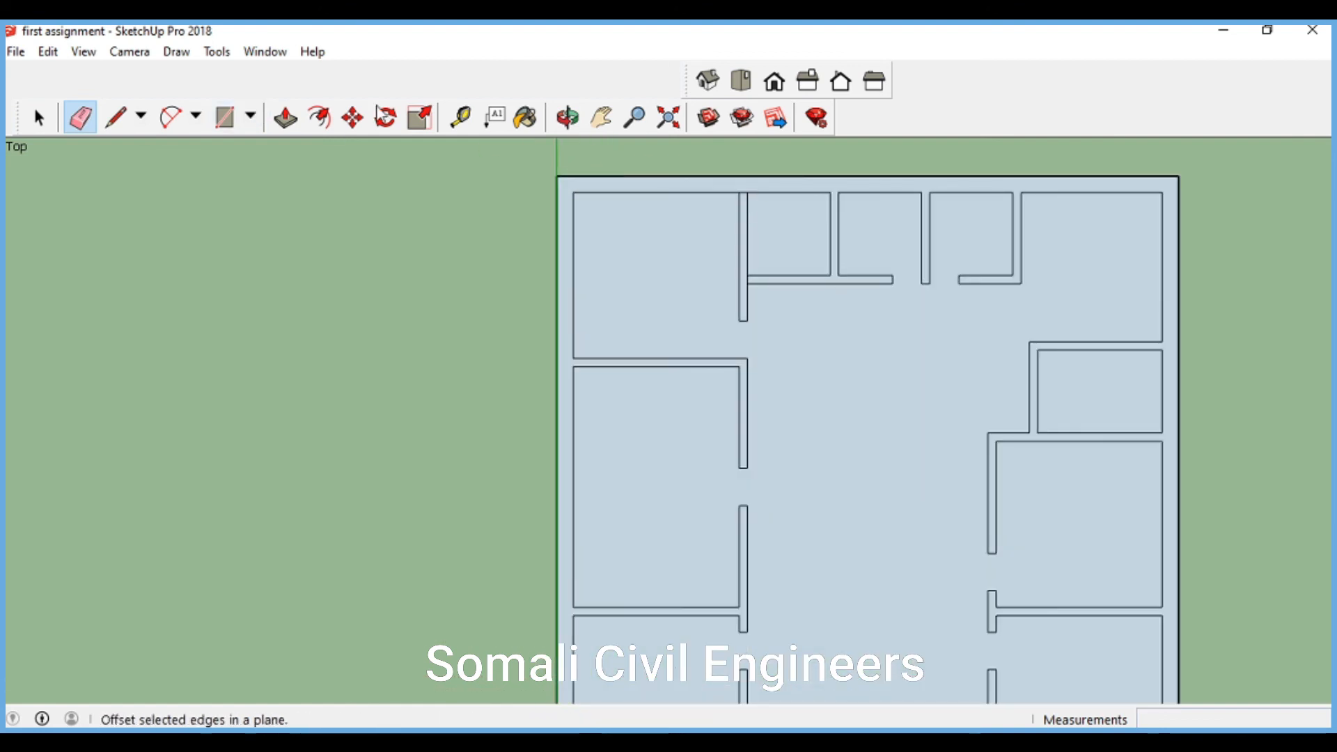
# Place a guide along the inner face of the upper outer wall and a parallel one 0.7 m below it
pyautogui.click(460, 117)
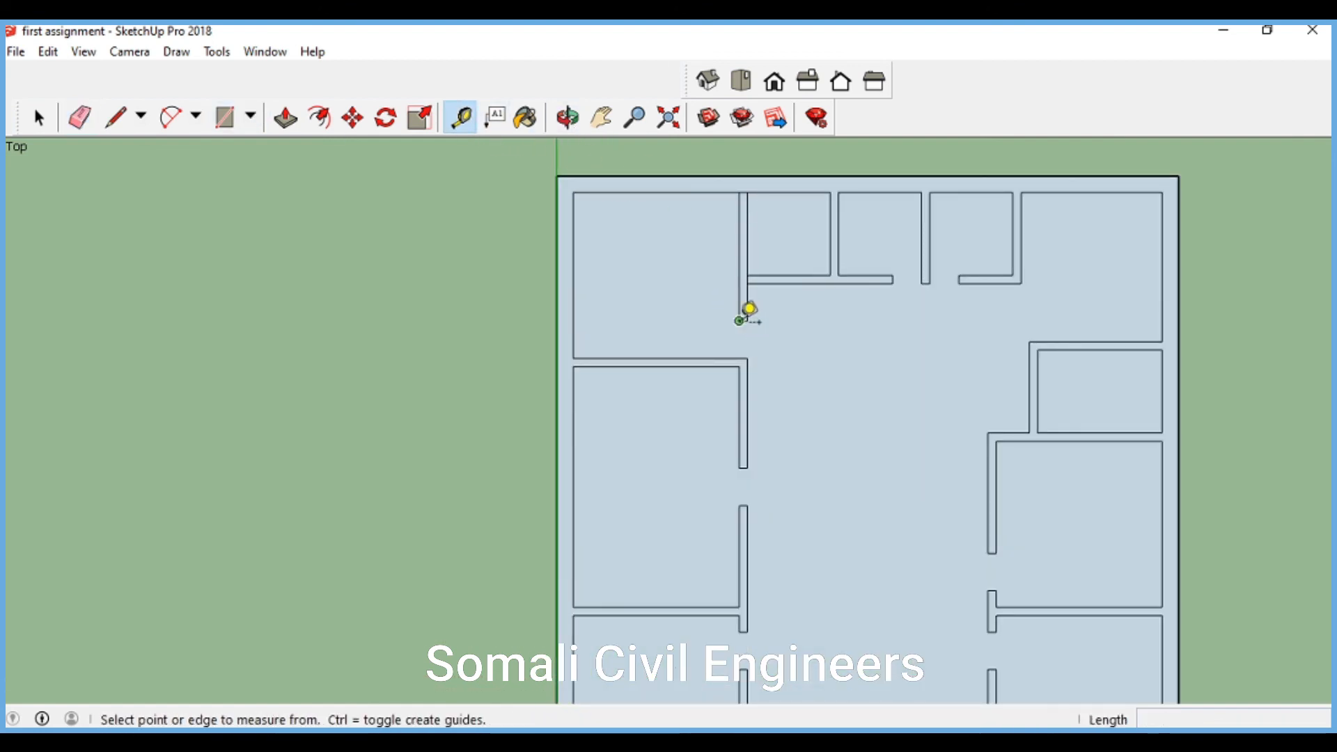
pyautogui.click(773, 193)
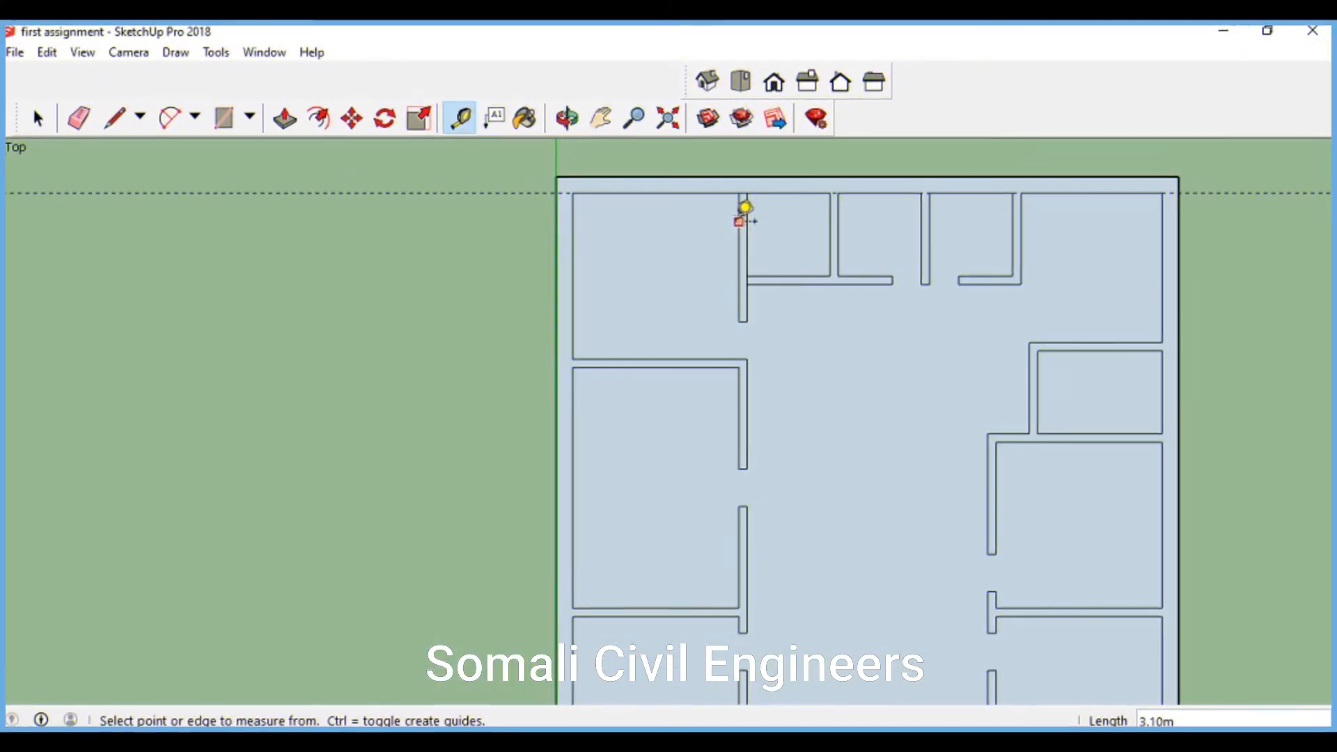
pyautogui.click(725, 192)
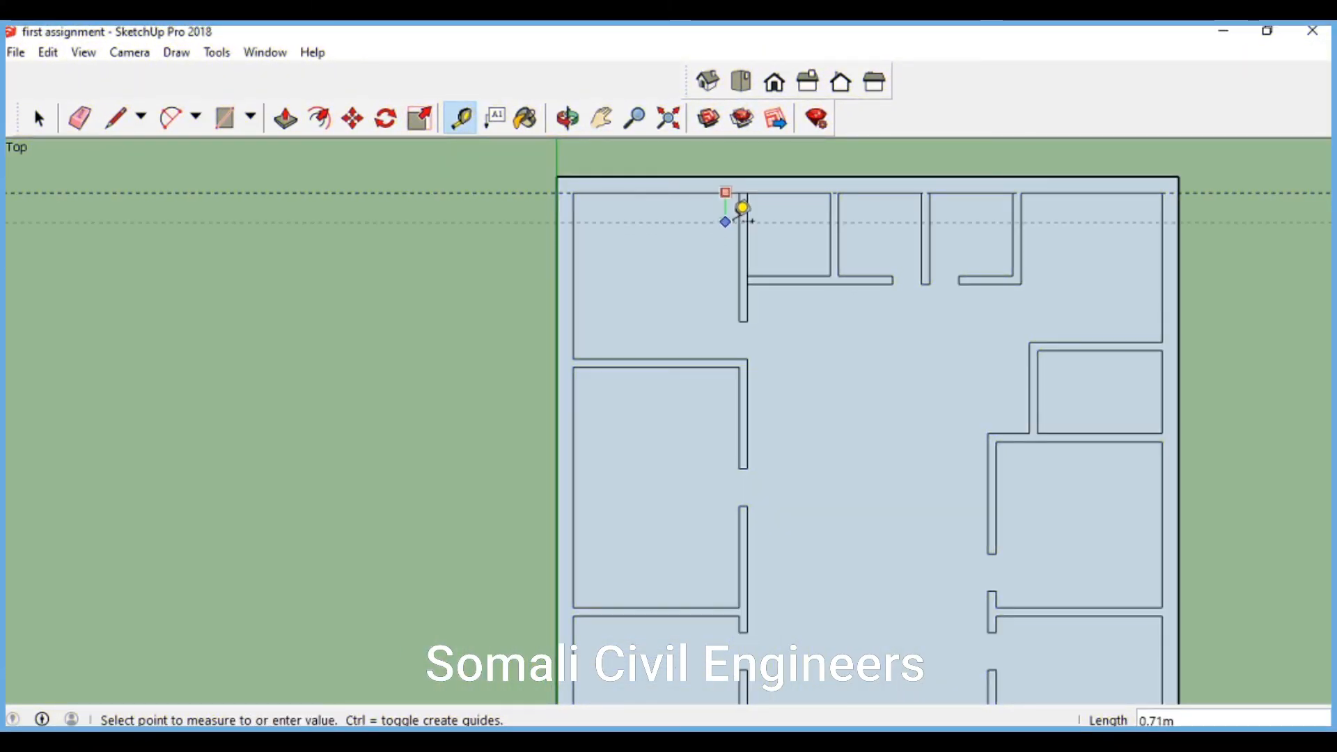
pyautogui.write('.')
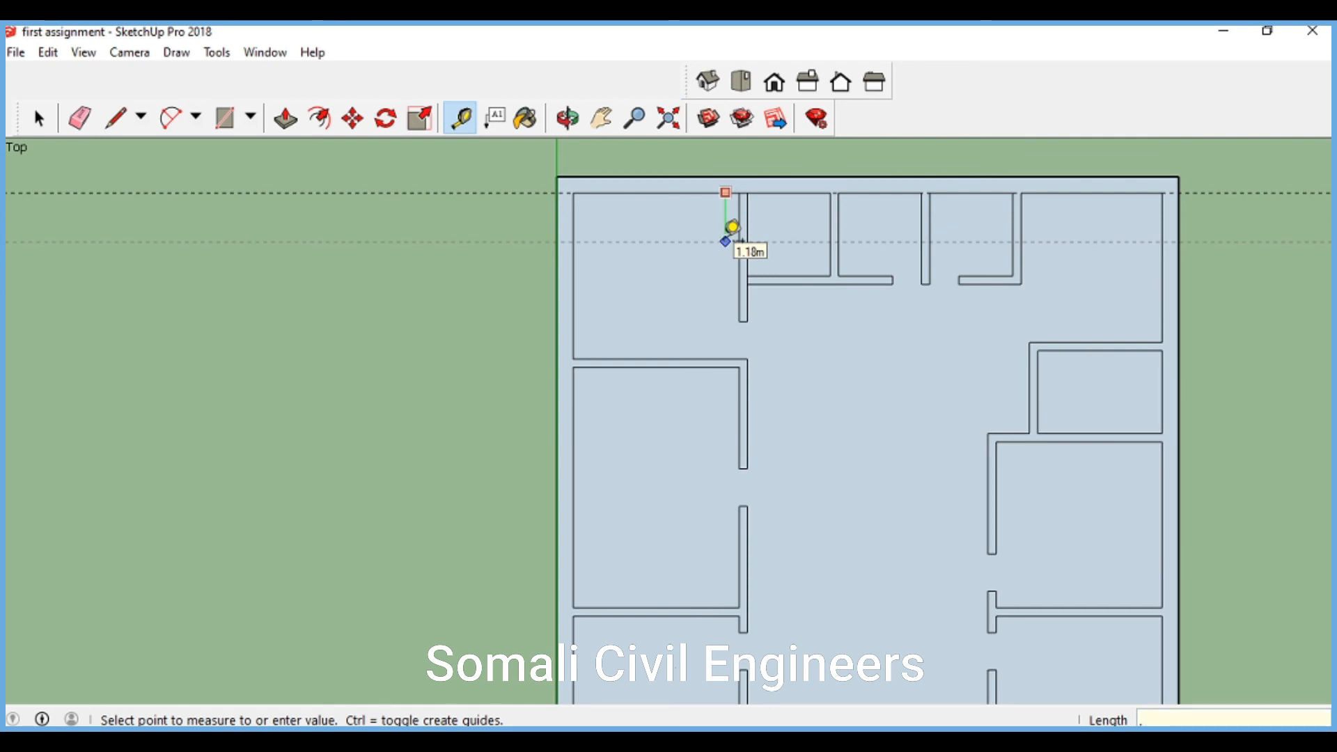
pyautogui.write('7')
pyautogui.press('Return')
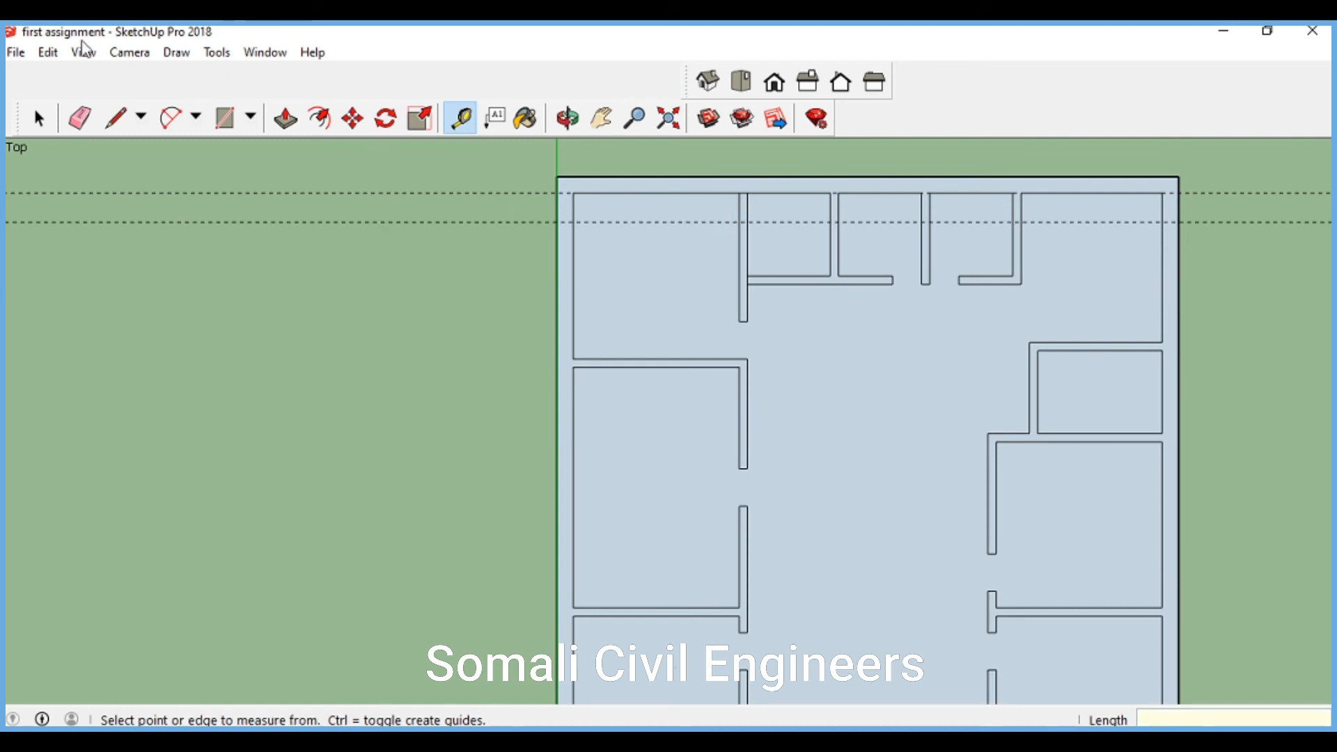
# Draw a 0.20 m line along the lower guide across the upper-left room's right-hand wall and erase that wall's edges above it
pyautogui.click(115, 124)
pyautogui.scroll(4, 740, 223)
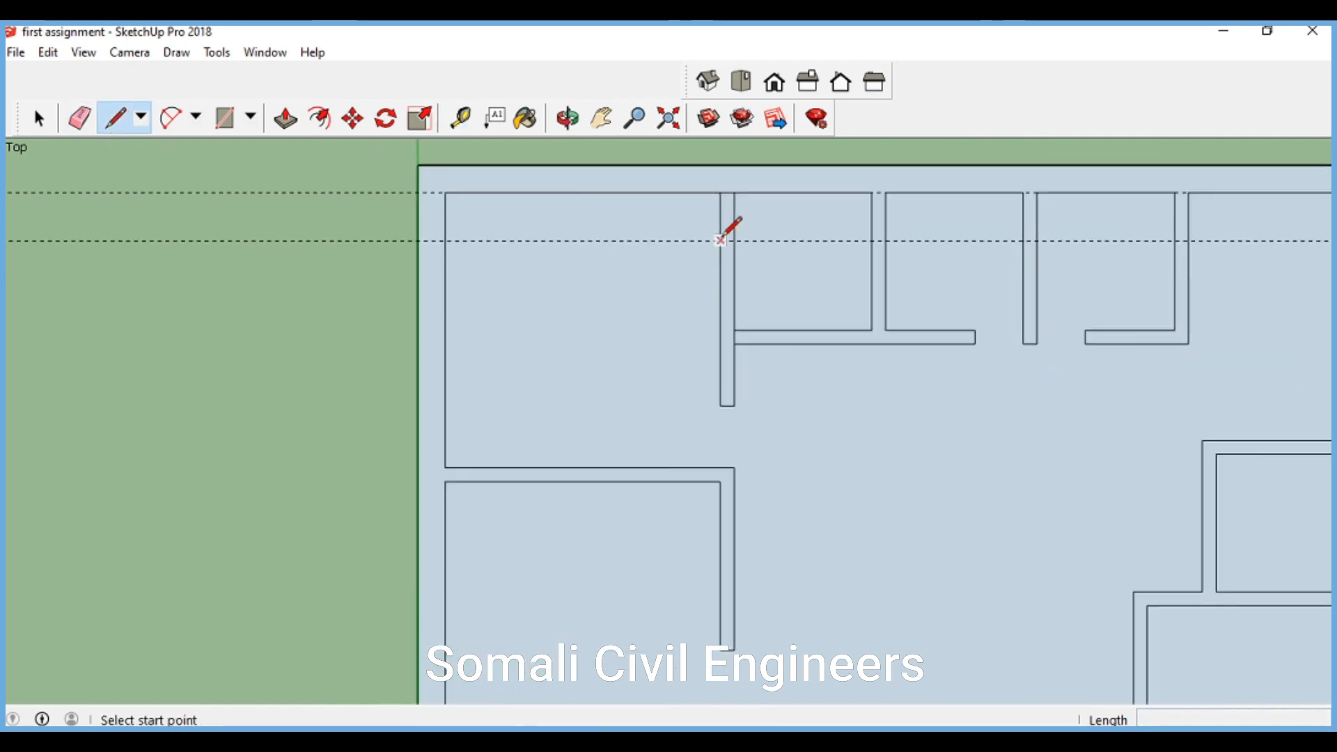
pyautogui.click(722, 241)
pyautogui.click(738, 241)
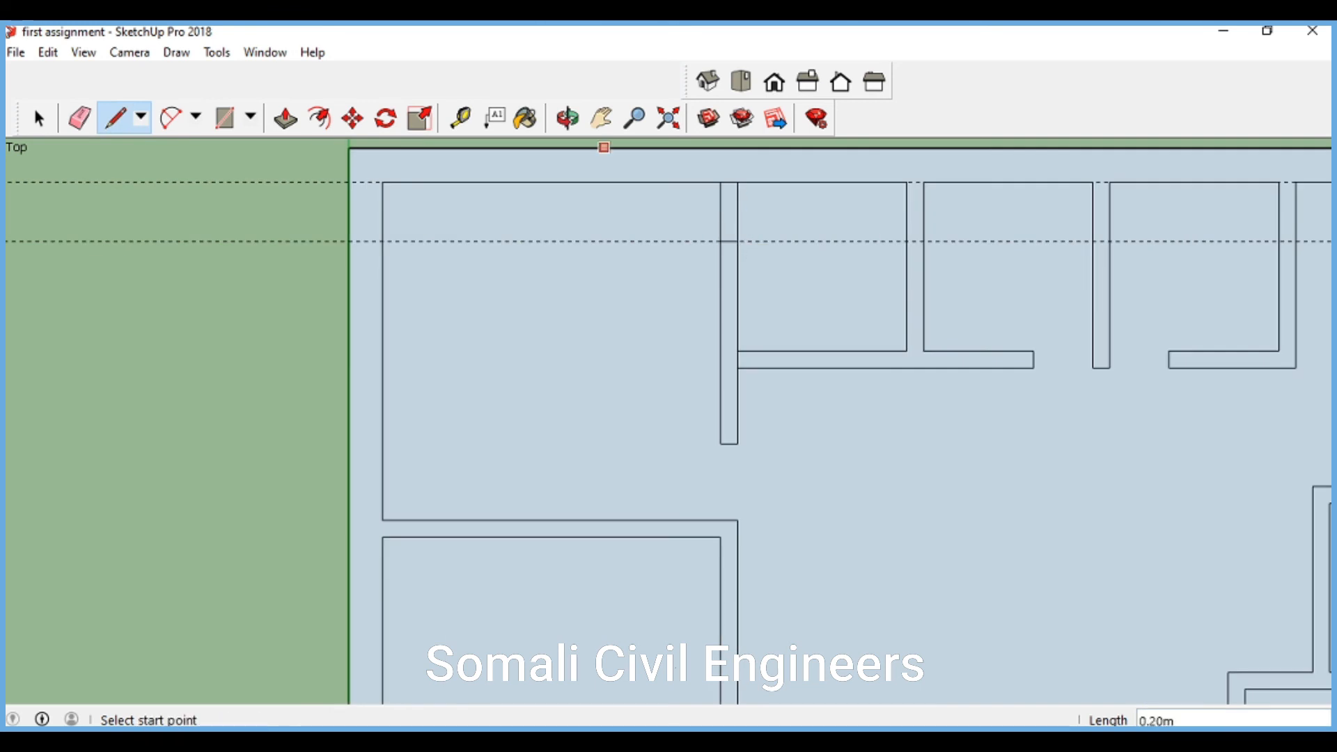
pyautogui.click(80, 118)
pyautogui.moveTo(753, 216); pyautogui.dragTo(557, 218)
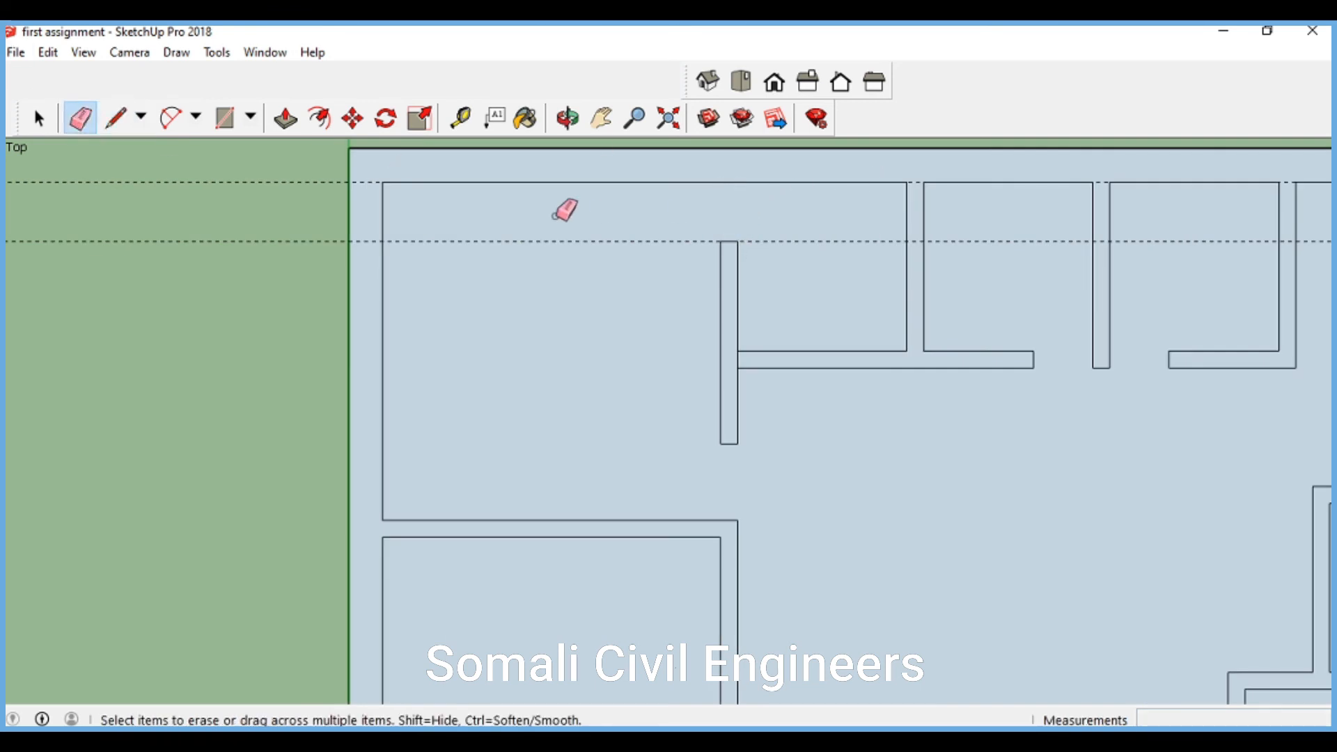
# Delete both horizontal guides from the floor plan
pyautogui.scroll(-3, 742, 223)
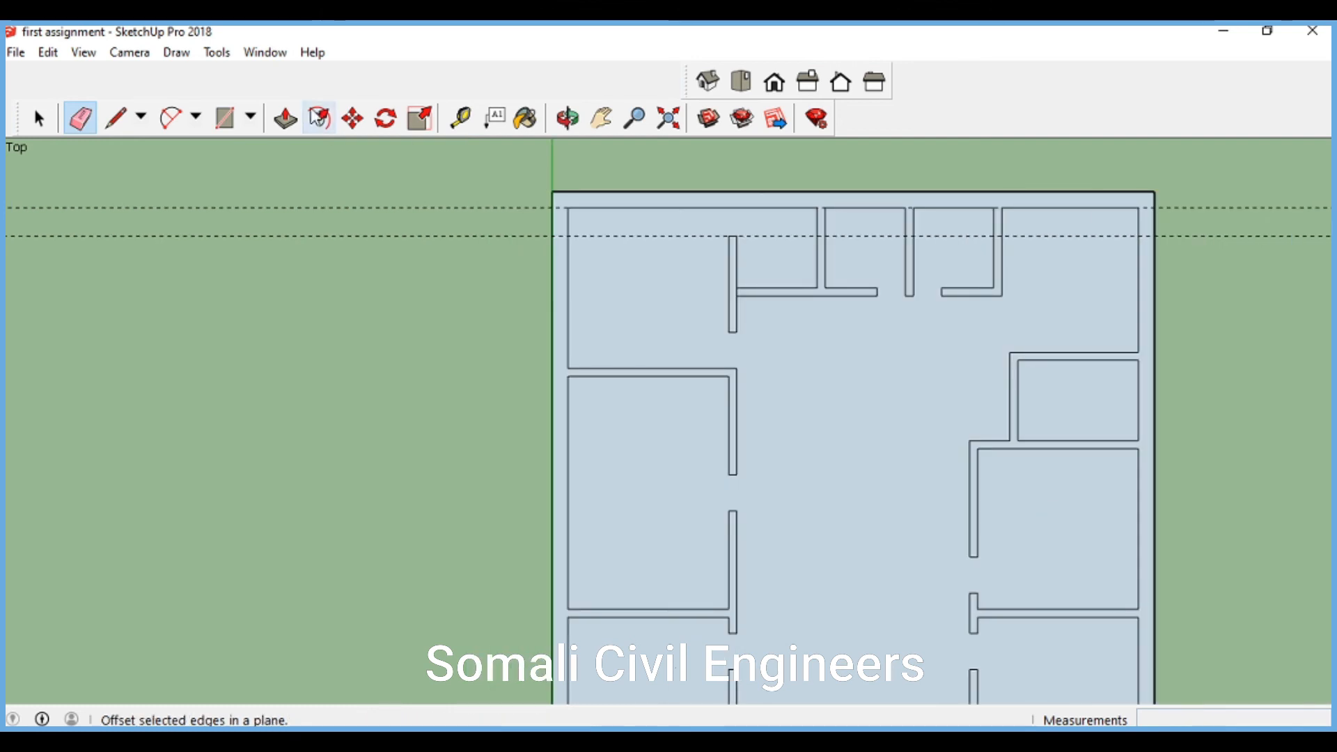
pyautogui.click(48, 52)
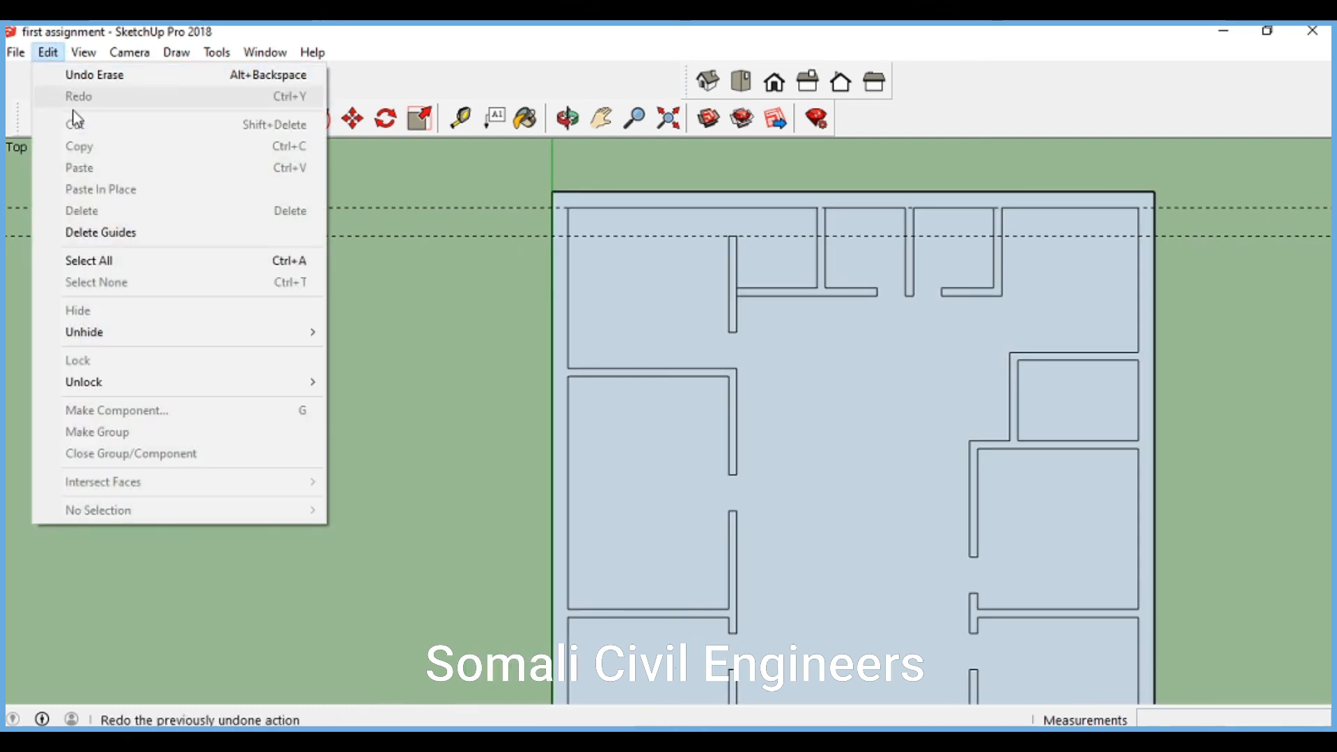
pyautogui.click(111, 230)
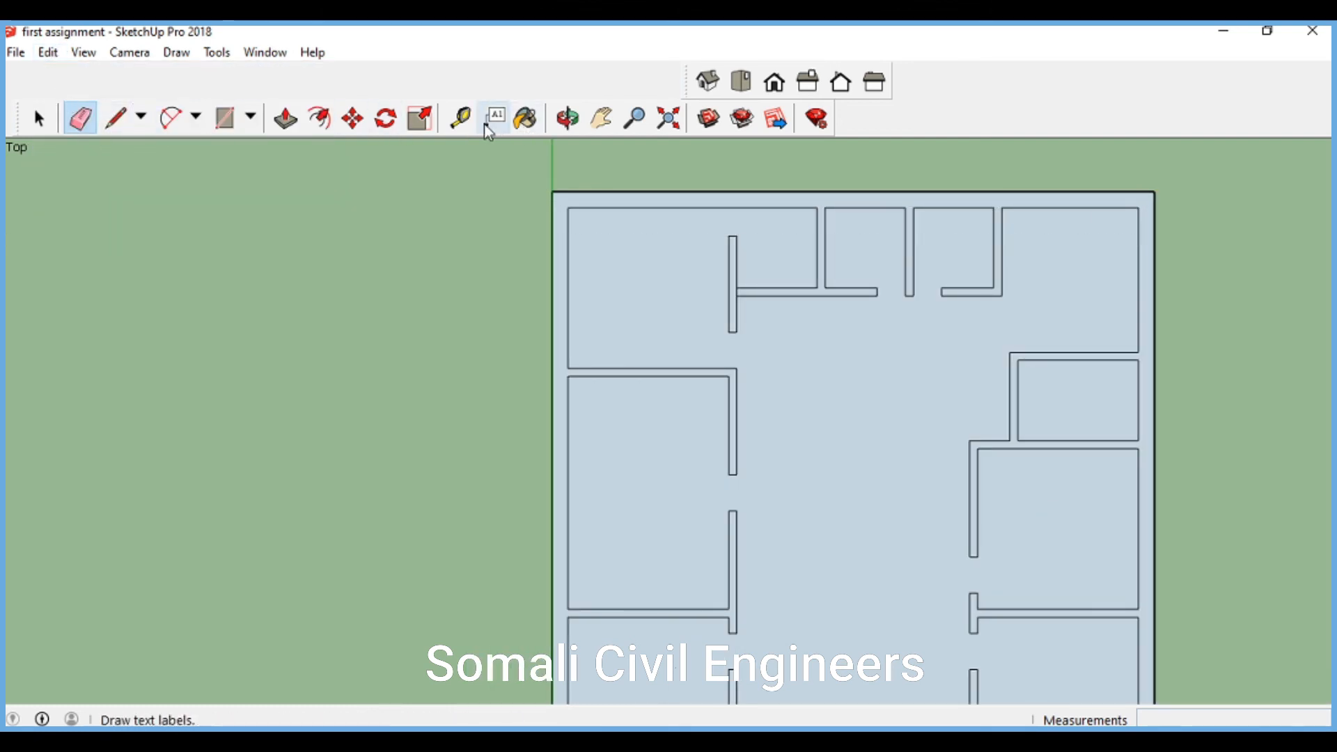
# Place a vertical guide offset inward from the right outer wall's inner face and draw a 0.20 m line along it across the small right-hand room's upper wall
pyautogui.click(460, 119)
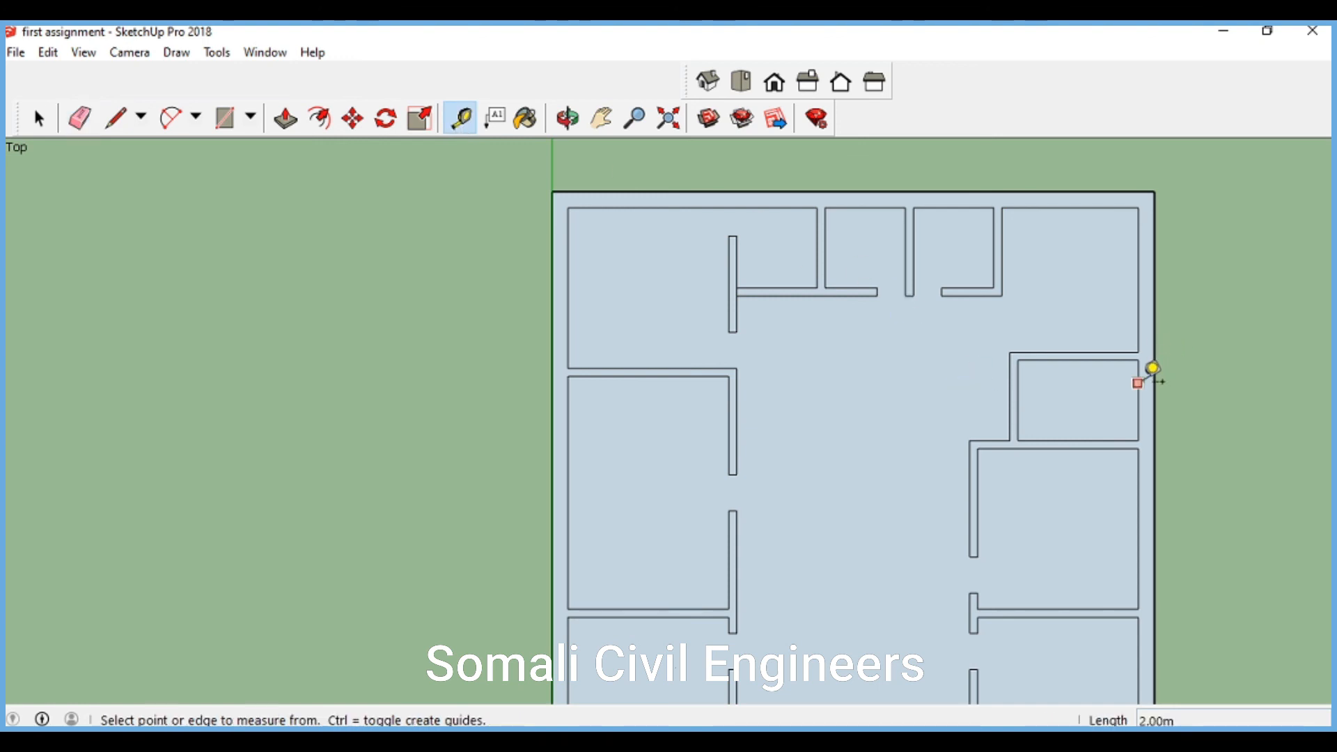
pyautogui.click(1138, 384)
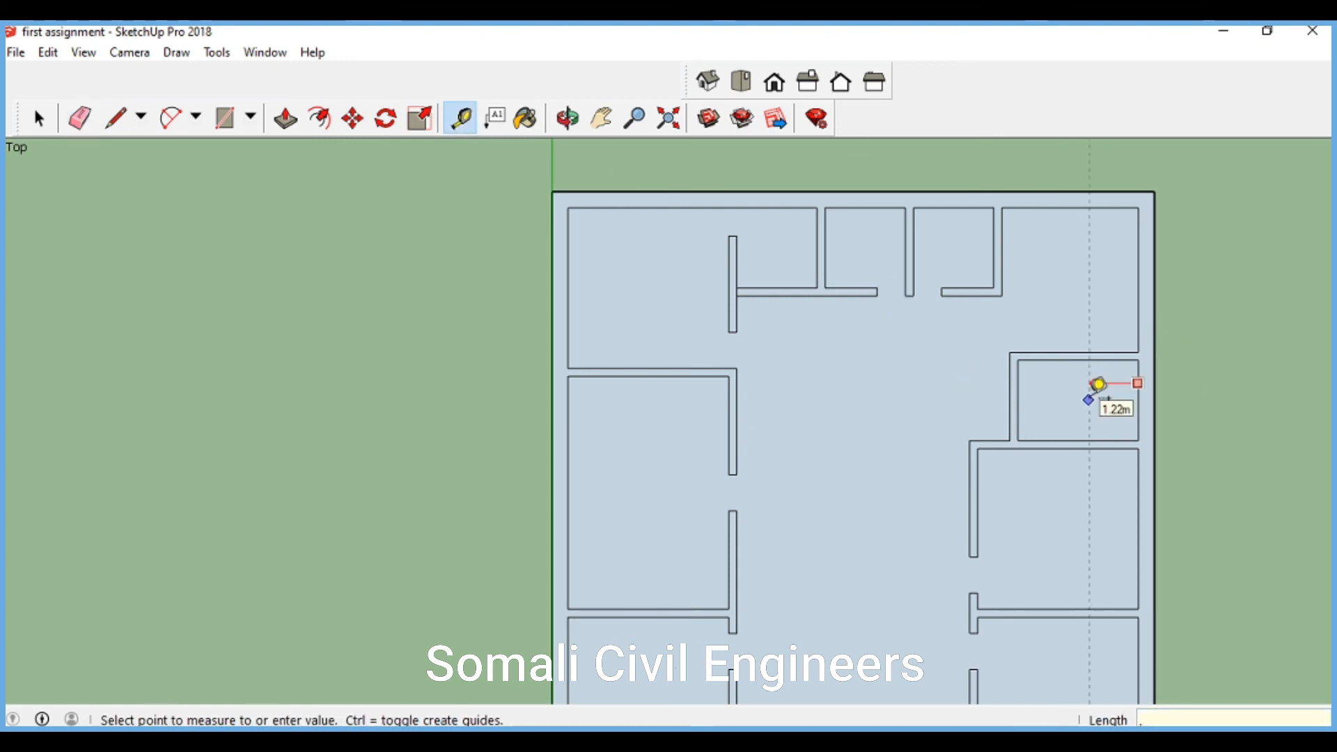
pyautogui.press('Return')
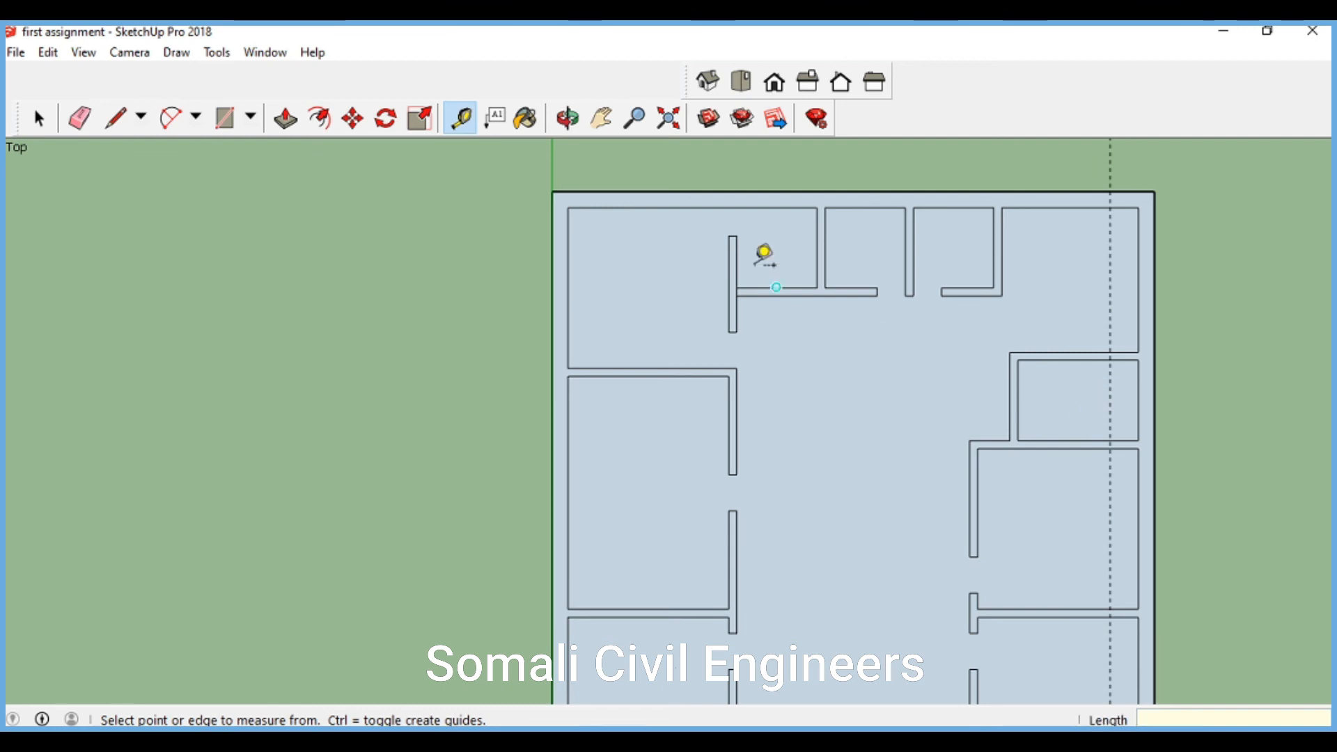
pyautogui.click(116, 118)
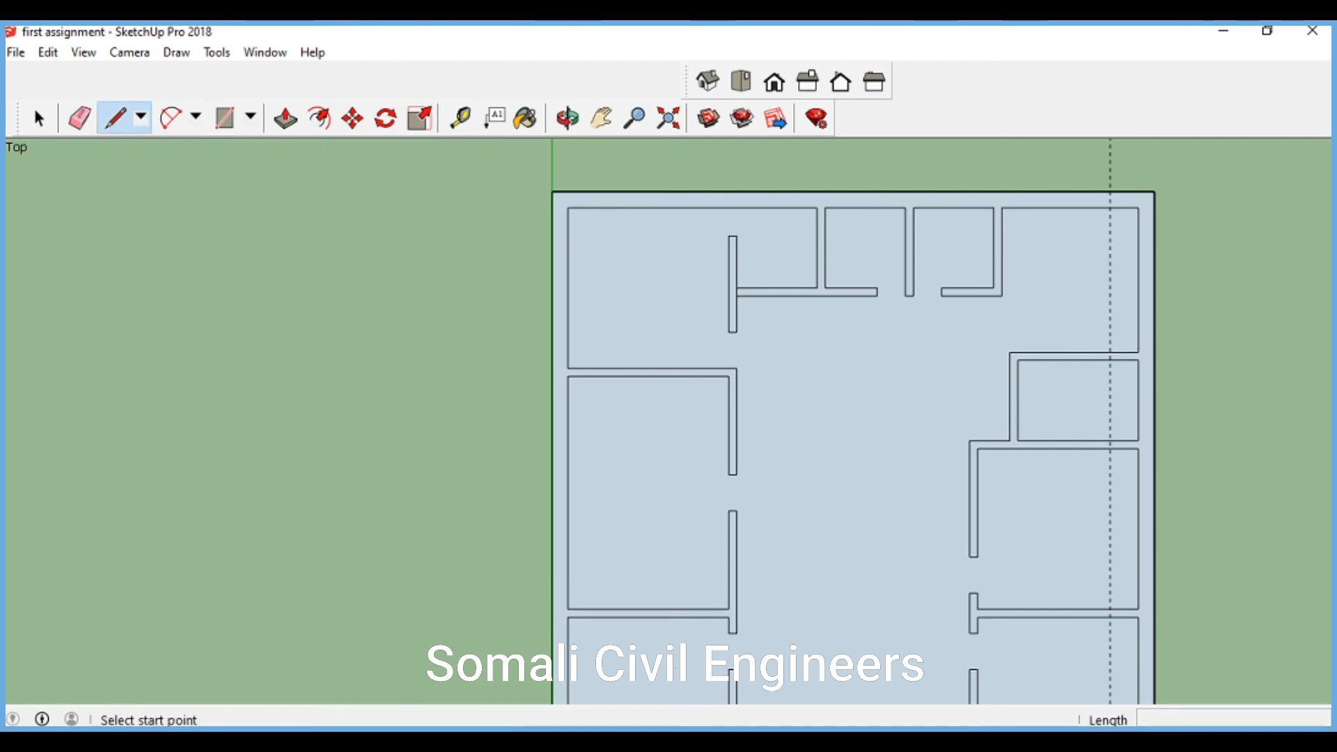
pyautogui.scroll(3, 1090, 328)
pyautogui.click(1109, 344)
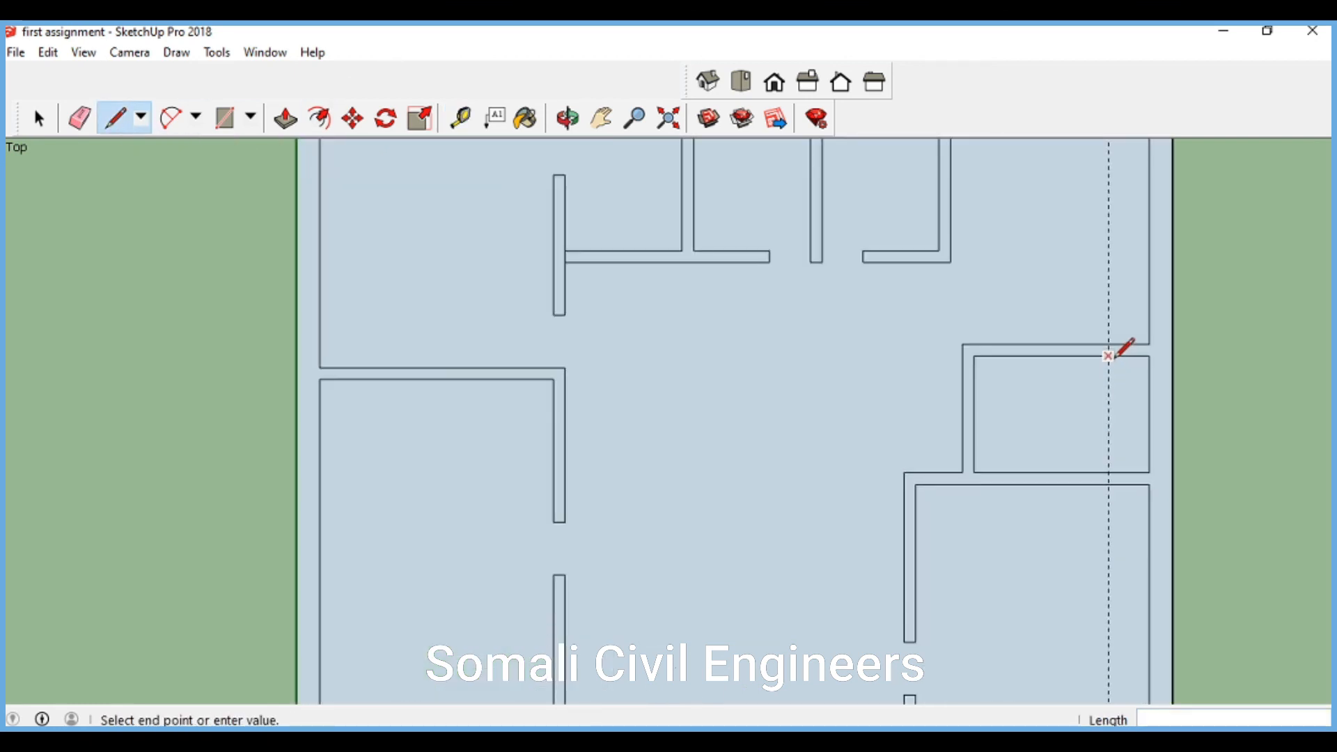
pyautogui.click(1112, 346)
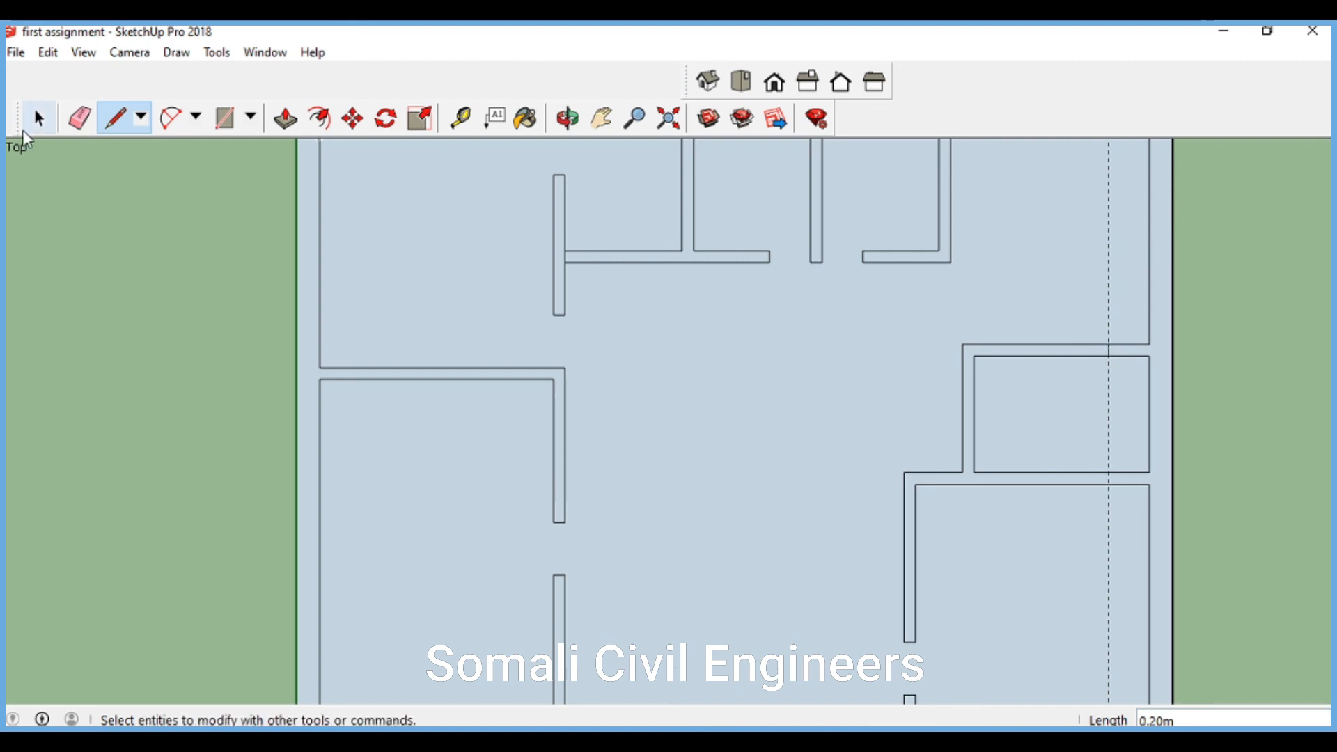
# Delete the vertical guide crossing the small right-hand room
pyautogui.click(48, 52)
pyautogui.click(124, 235)
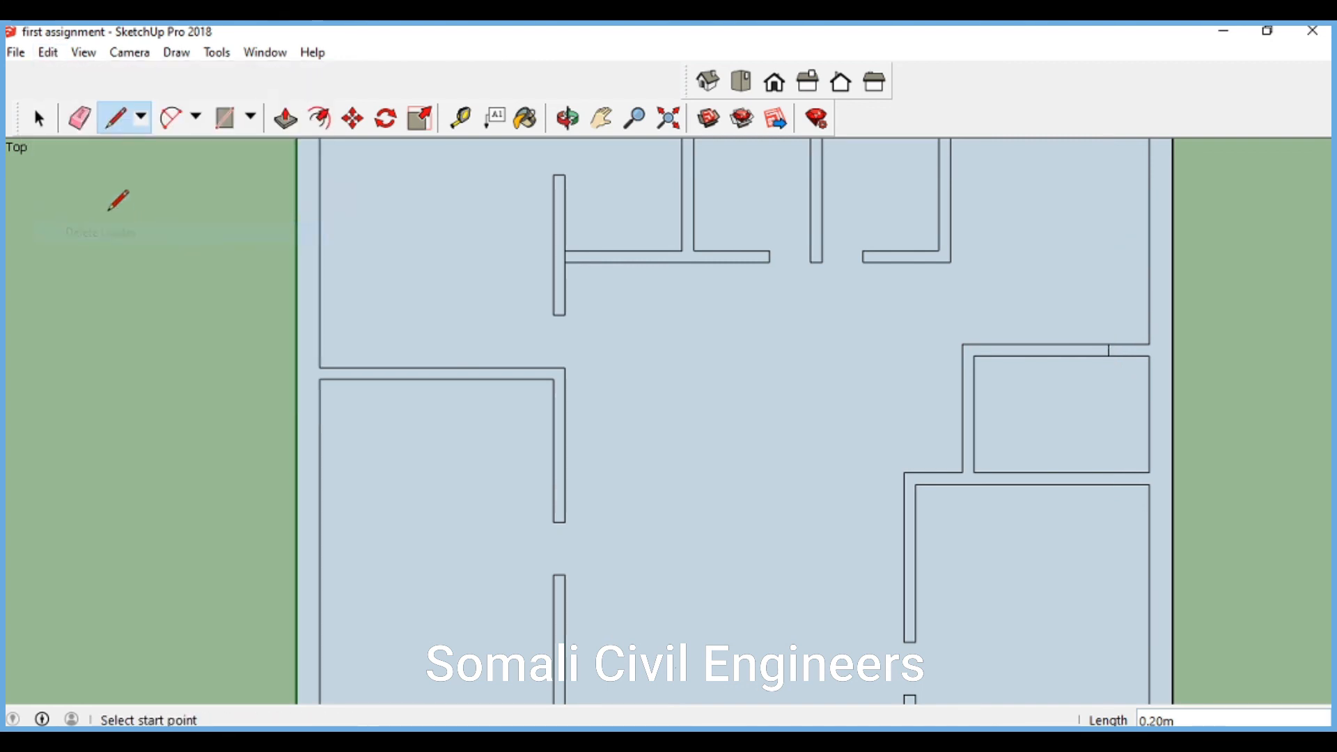
pyautogui.scroll(-3, 433, 206)
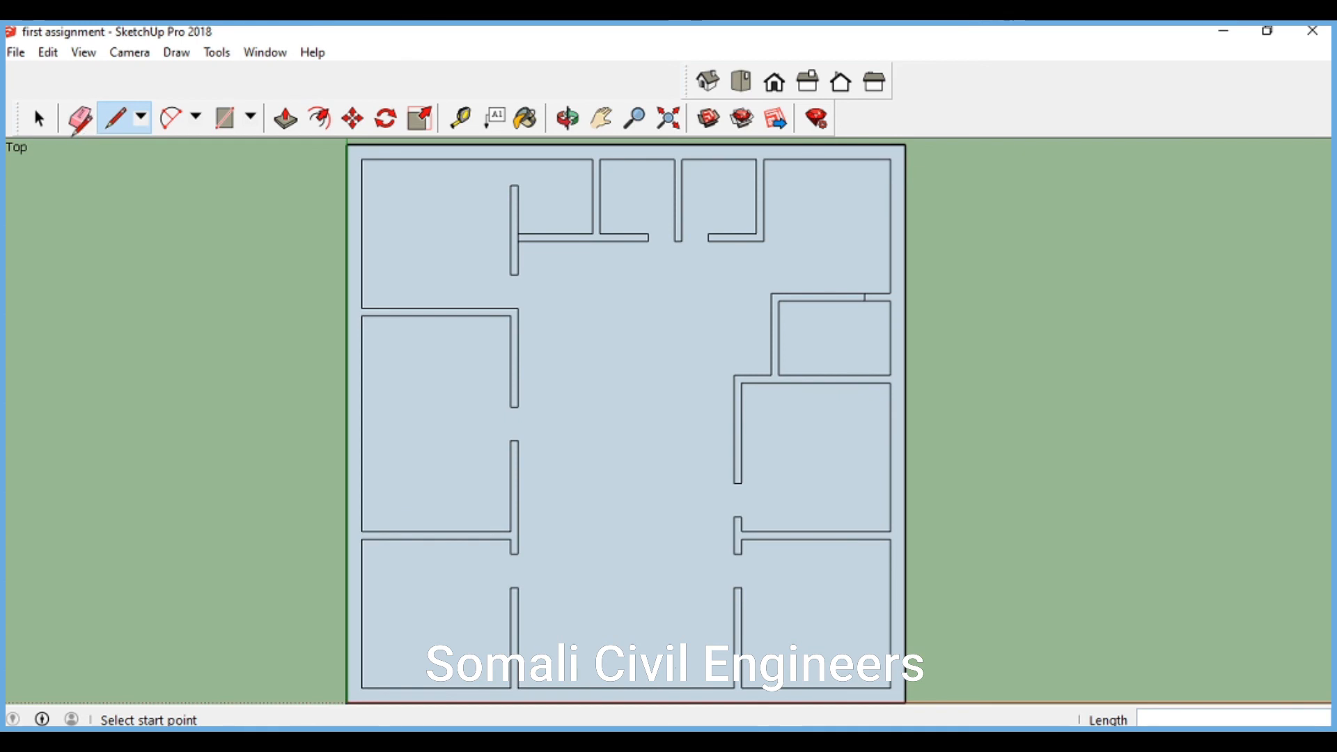
# Draw a line along the right outer wall's inner face, closing the gap at the end of the small room's upper wall
pyautogui.click(79, 118)
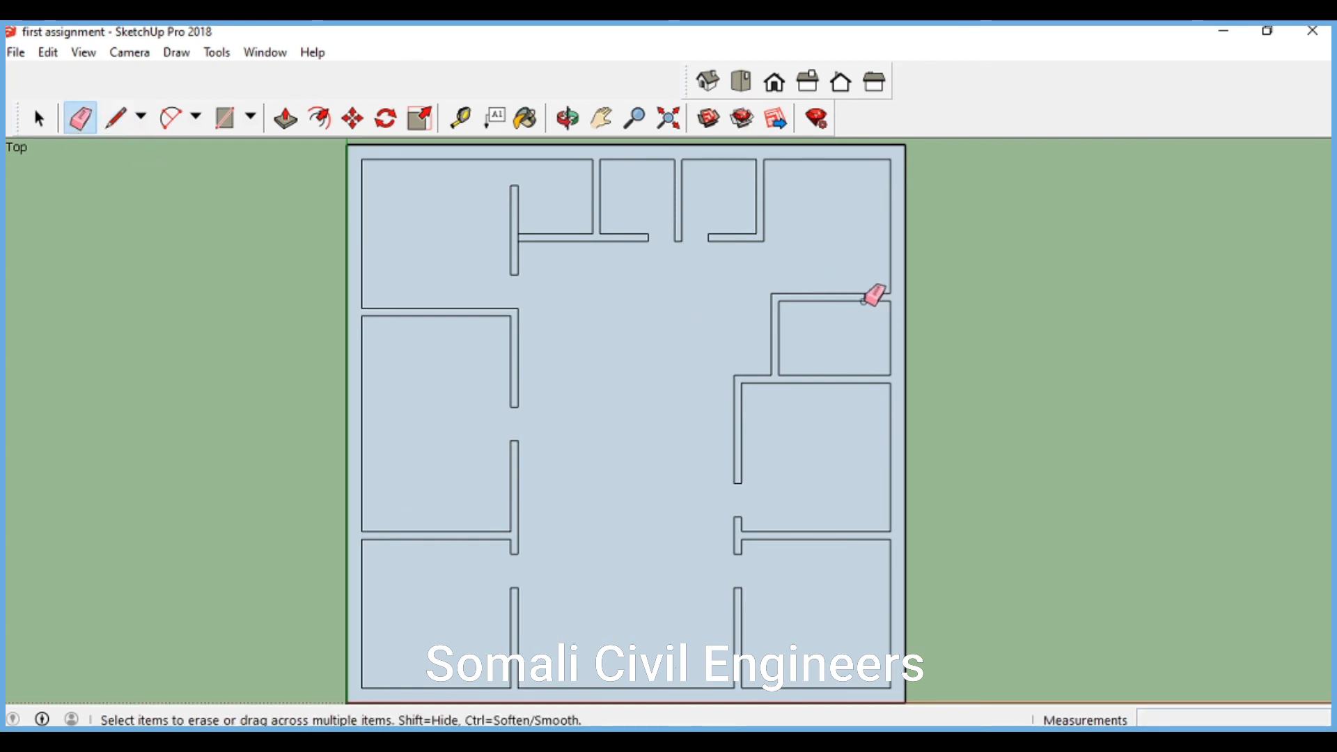
pyautogui.scroll(3, 864, 301)
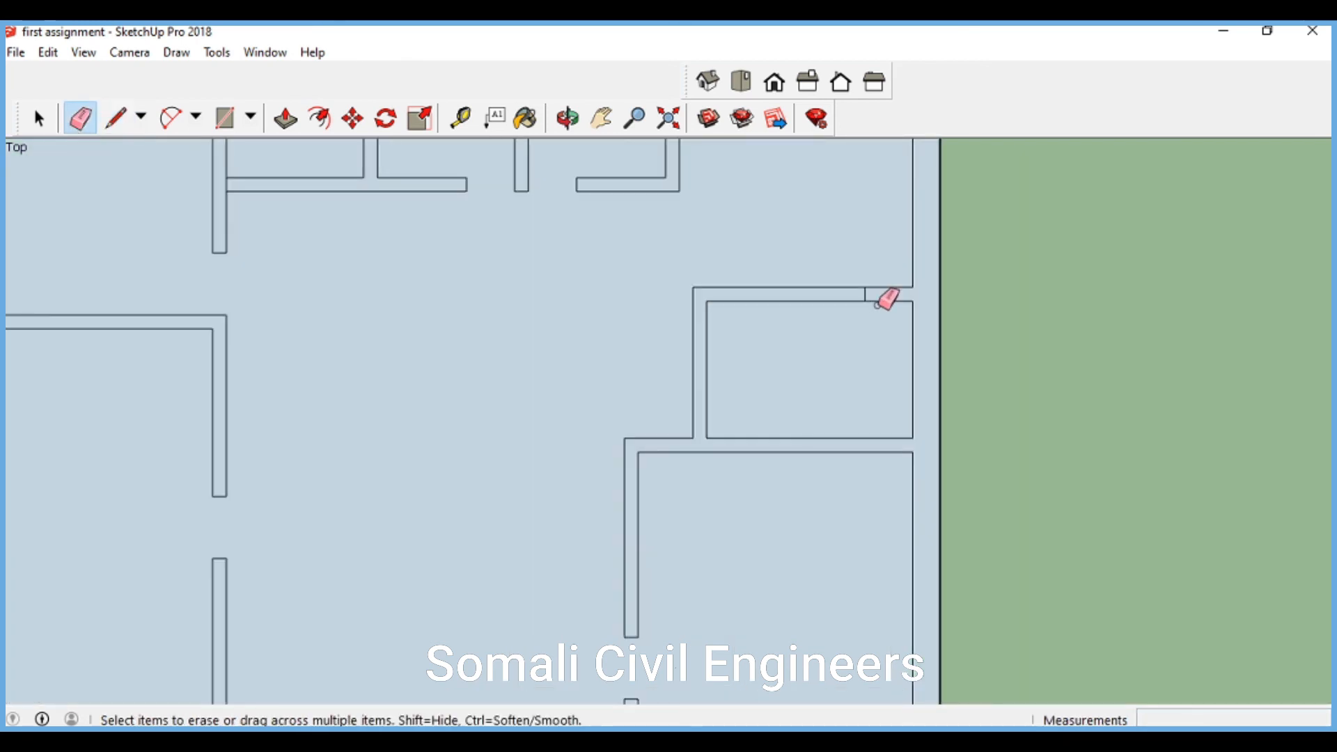
pyautogui.click(108, 124)
pyautogui.click(913, 287)
pyautogui.click(912, 300)
# Erase the small right-hand room's upper wall edges between the mark and the outer wall, keeping the outer wall's inner face intact
pyautogui.click(80, 119)
pyautogui.moveTo(887, 307); pyautogui.dragTo(914, 172)
pyautogui.hotkey('ctrl', 'z')
pyautogui.moveTo(885, 289); pyautogui.dragTo(873, 259)
# Review the whole floor plan, checking the door openings of every room
pyautogui.scroll(-3, 864, 230)
pyautogui.scroll(-1, 859, 217)
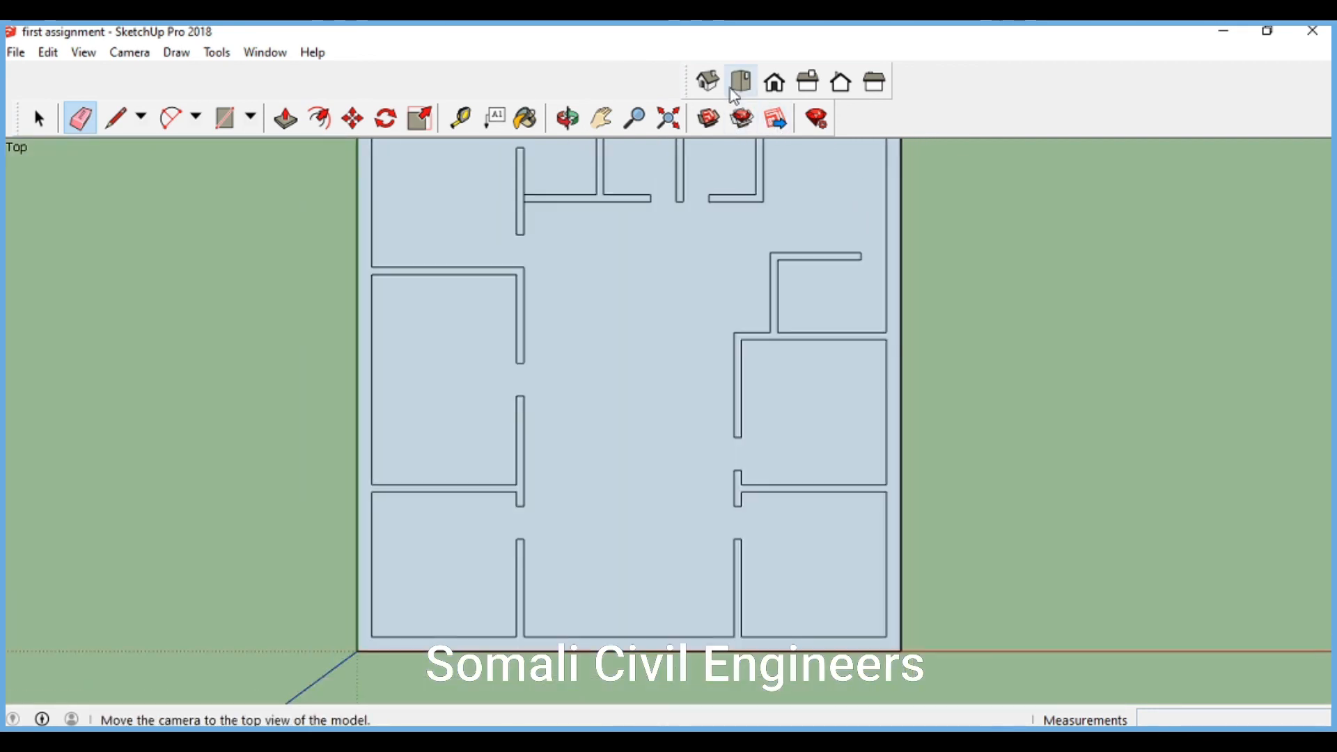
pyautogui.click(668, 120)
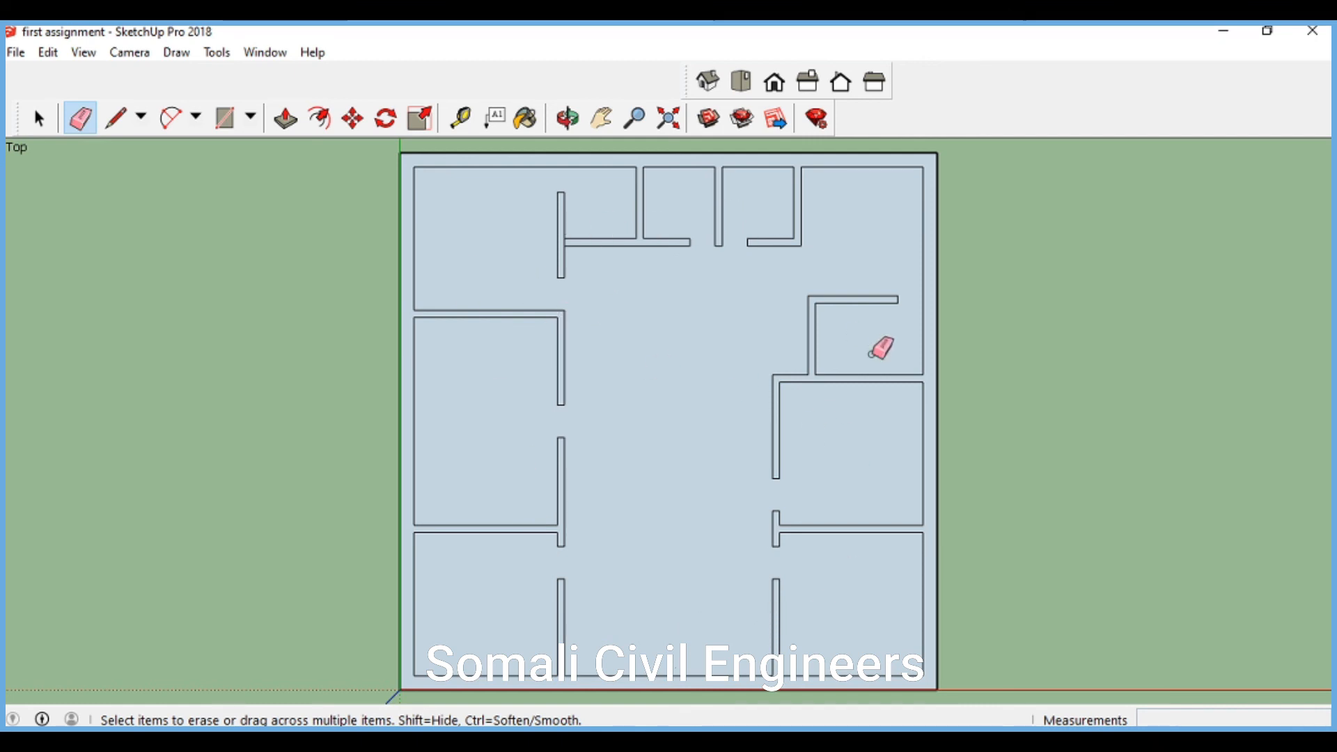
pyautogui.scroll(-3, 881, 348)
pyautogui.scroll(3, 865, 353)
pyautogui.scroll(-2, 866, 353)
pyautogui.scroll(1, 865, 353)
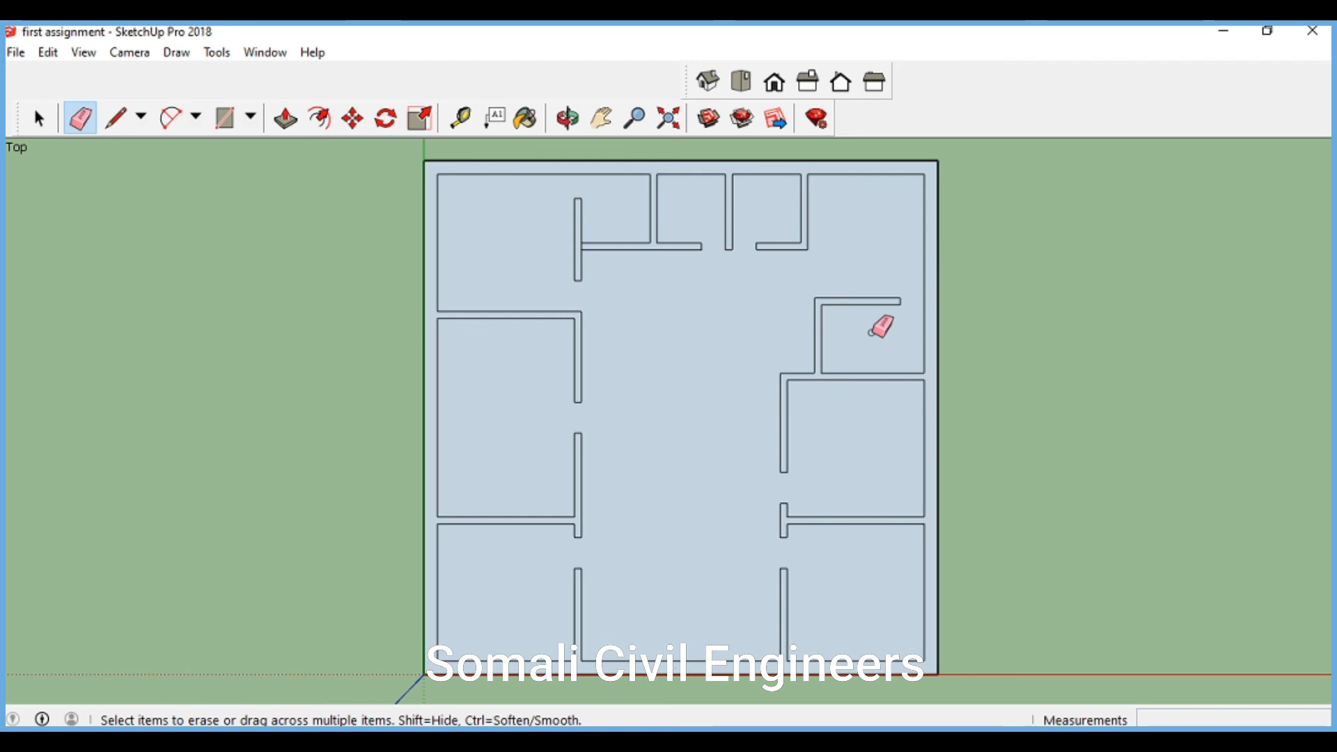
pyautogui.scroll(-1, 882, 327)
pyautogui.scroll(1, 886, 317)
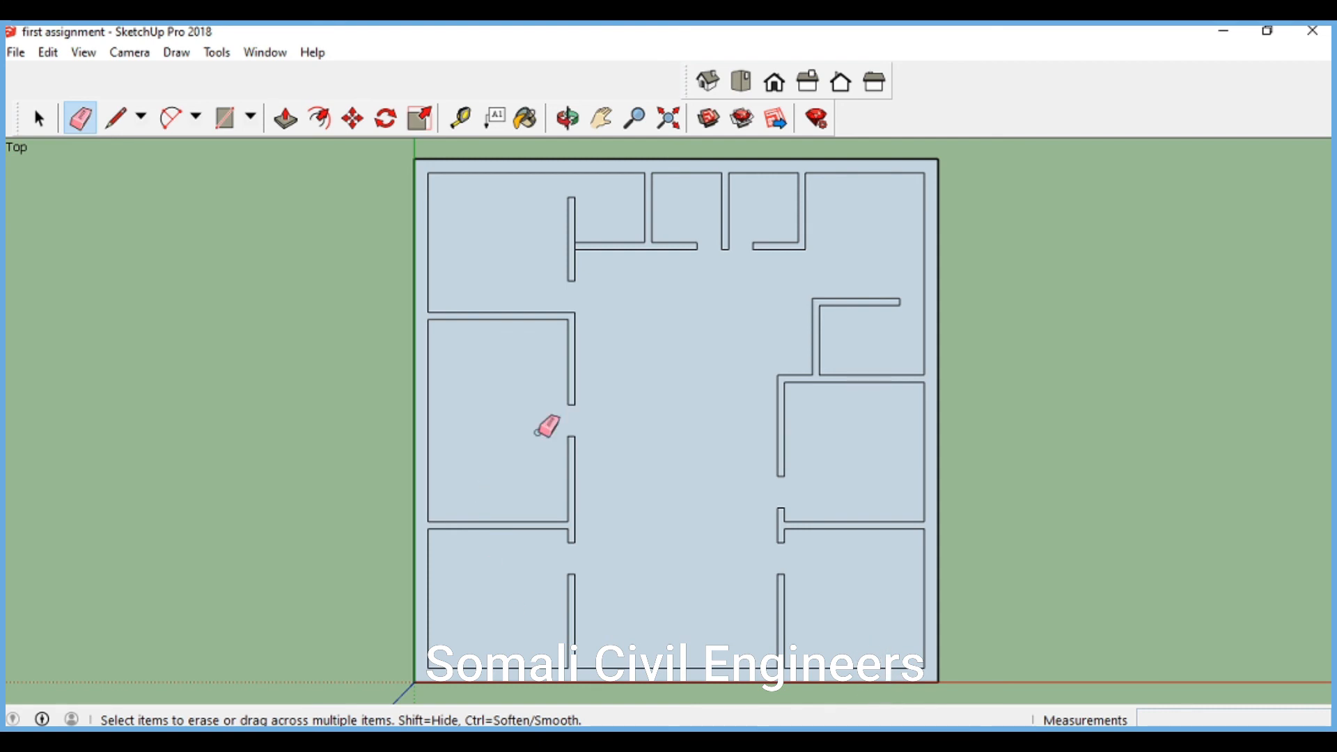
pyautogui.scroll(-2, 651, 358)
pyautogui.scroll(3, 652, 358)
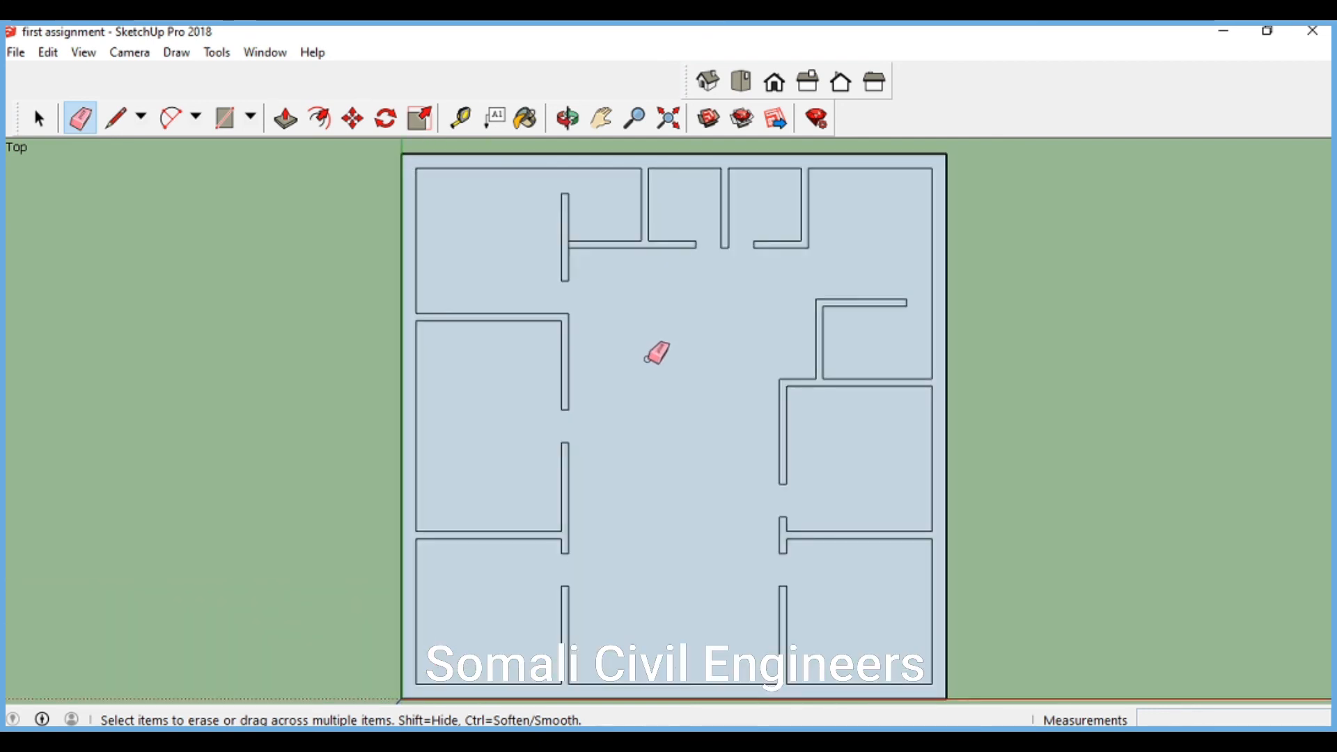